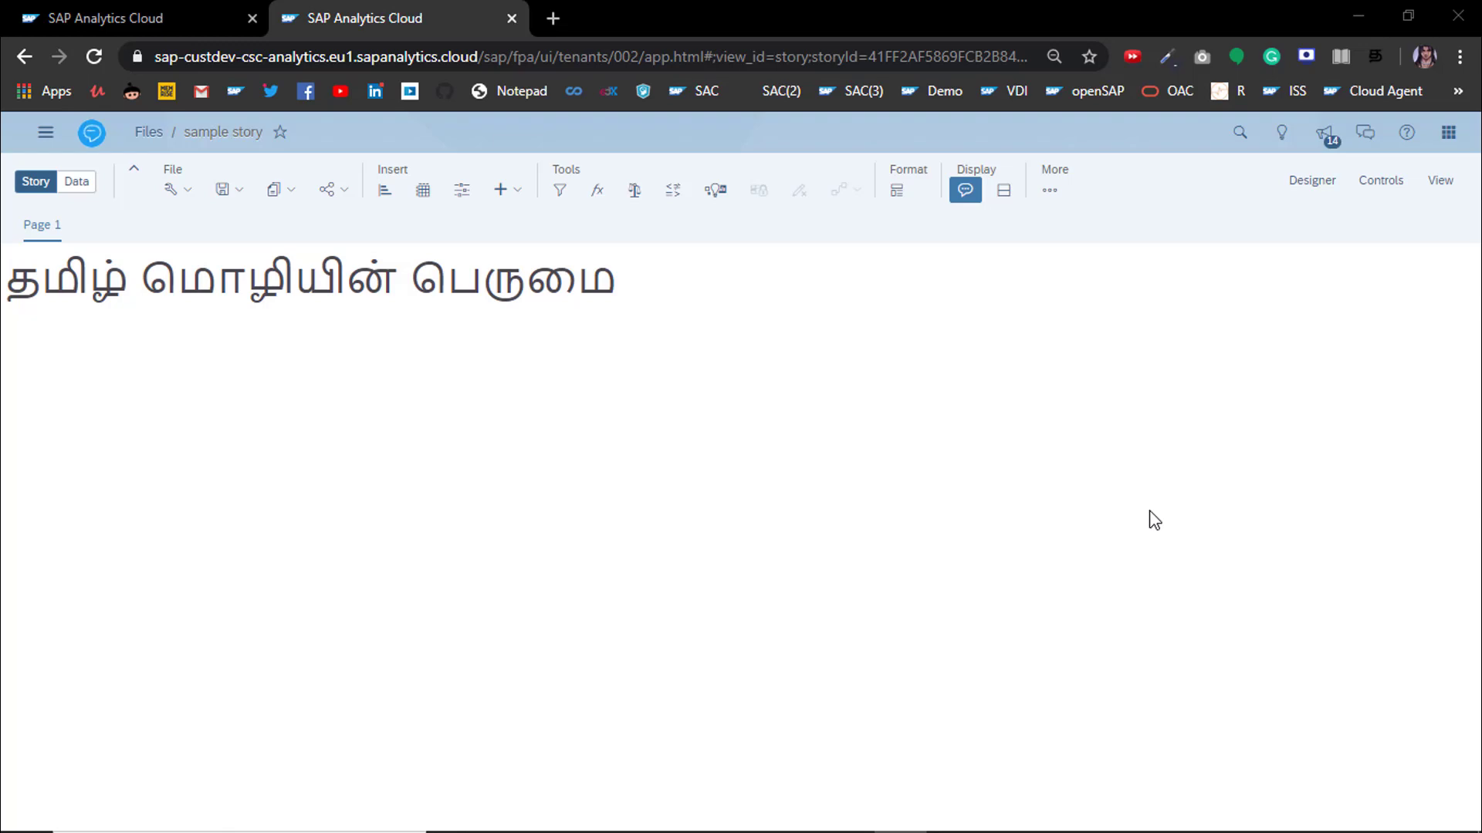
Select the text widget holding the Tamil heading 'தமிழ் மொழியின் பெருமை' on Page 1
left_click(580, 331)
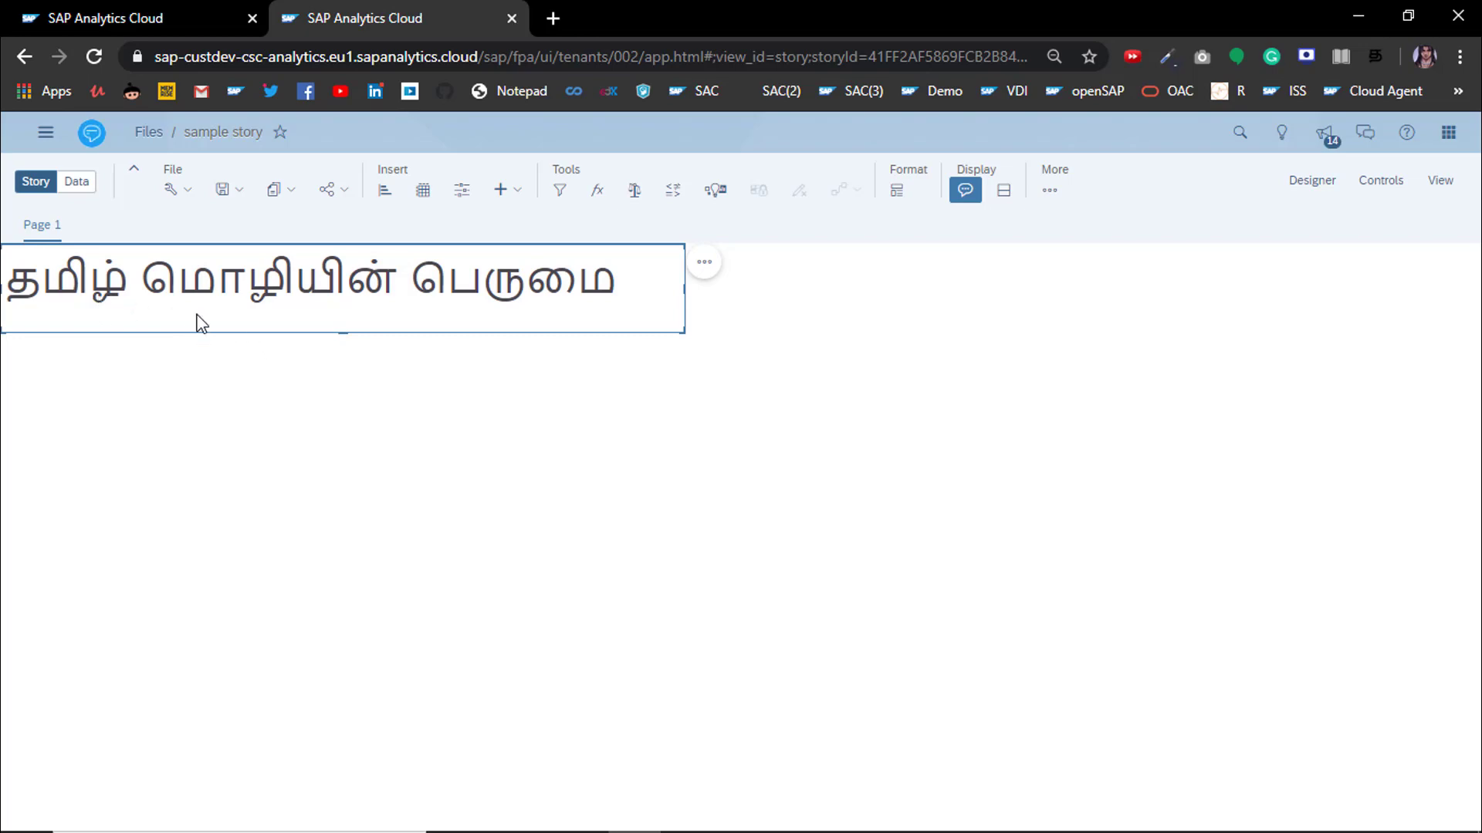
Switch to Document1 in Word and check that the two-line Tamil text uses Mukta Malar at 48 pt
key("alt+Tab")
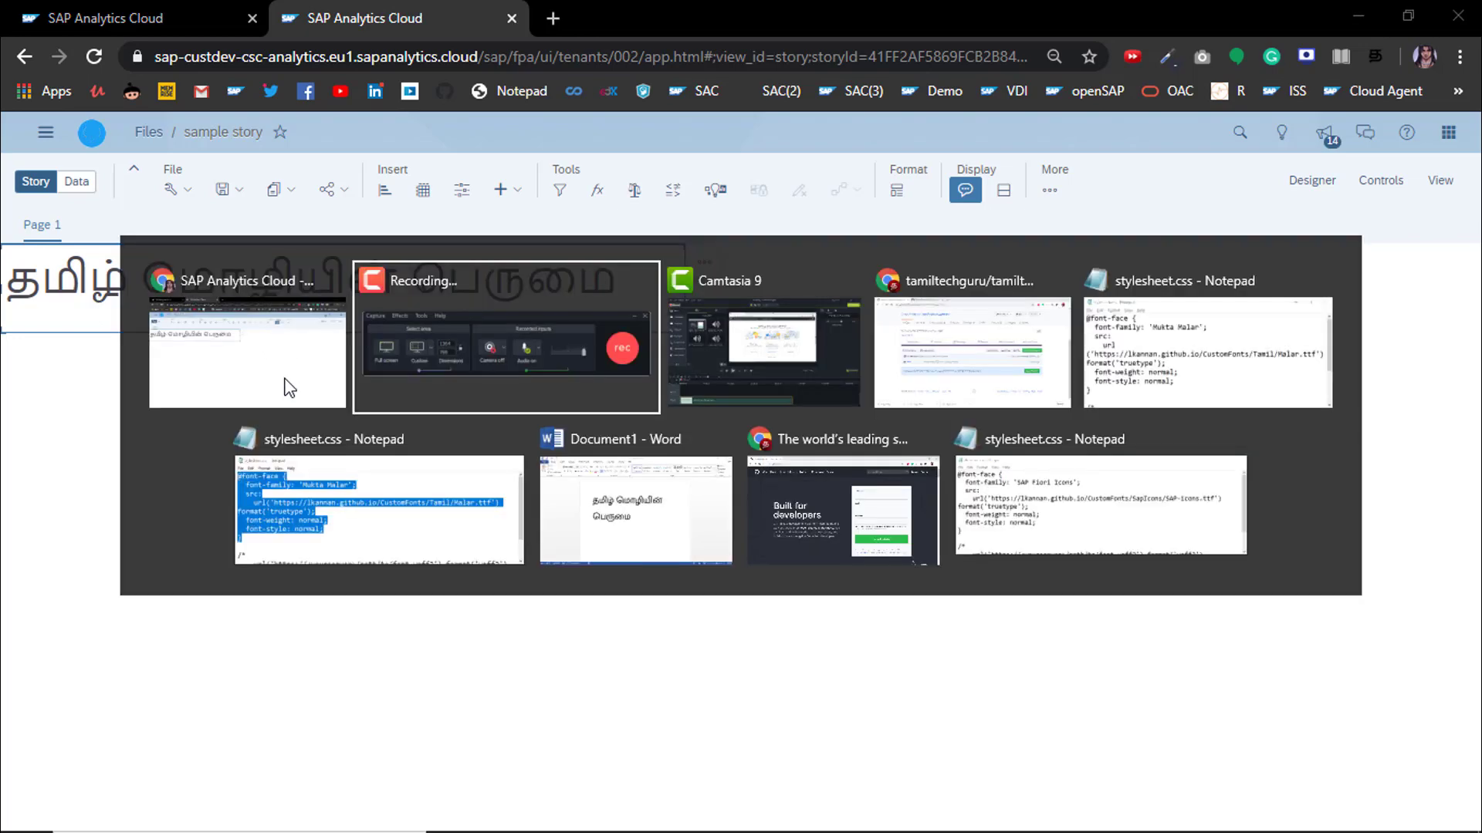
key("alt+Tab")
key("alt+Tab")
key("alt+Tab")
key("alt+Tab")
key("alt+Tab")
key("alt+Tab")
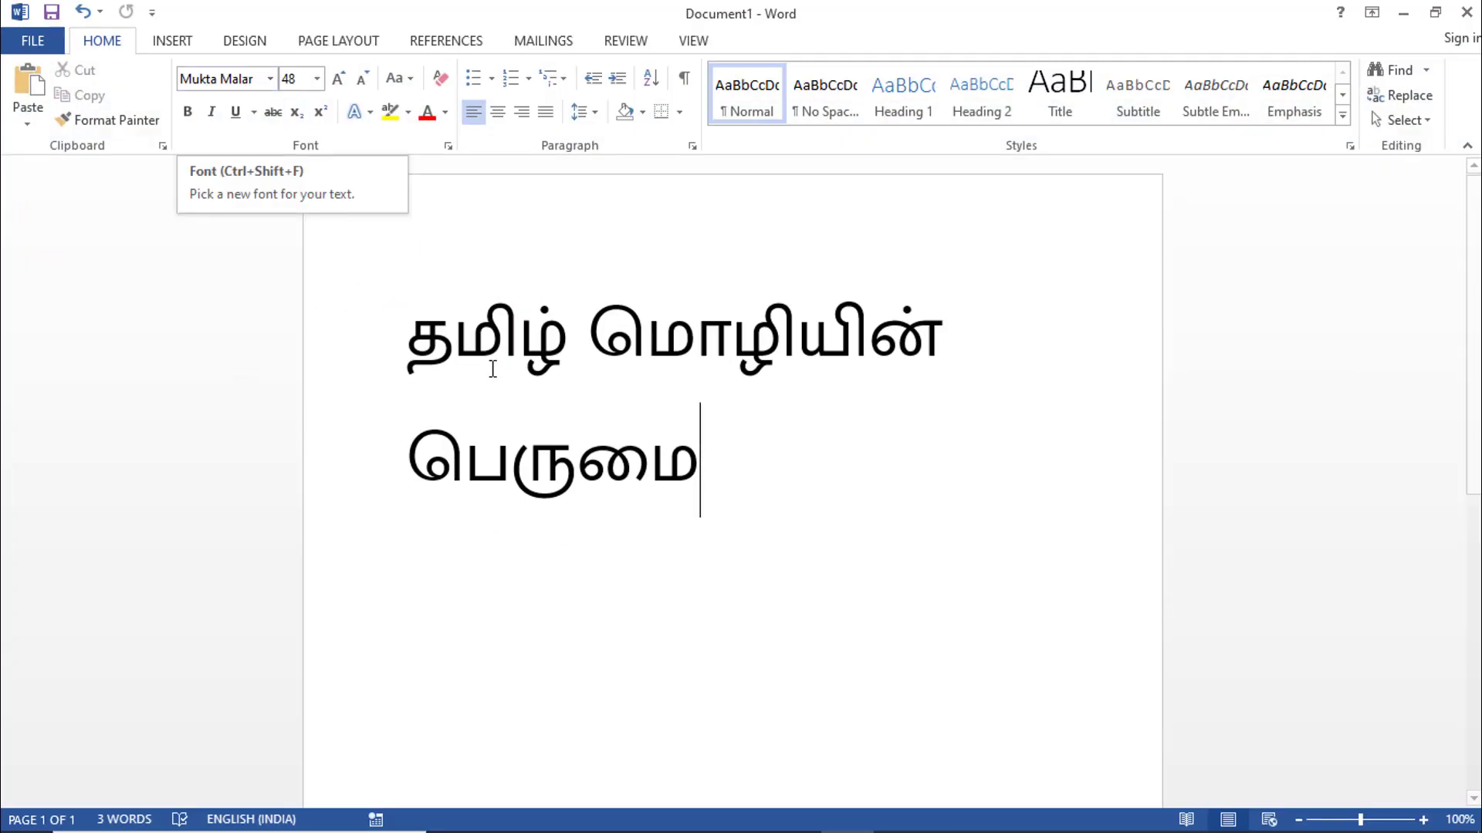
left_click_drag(731, 457, 410, 315)
left_click(622, 446)
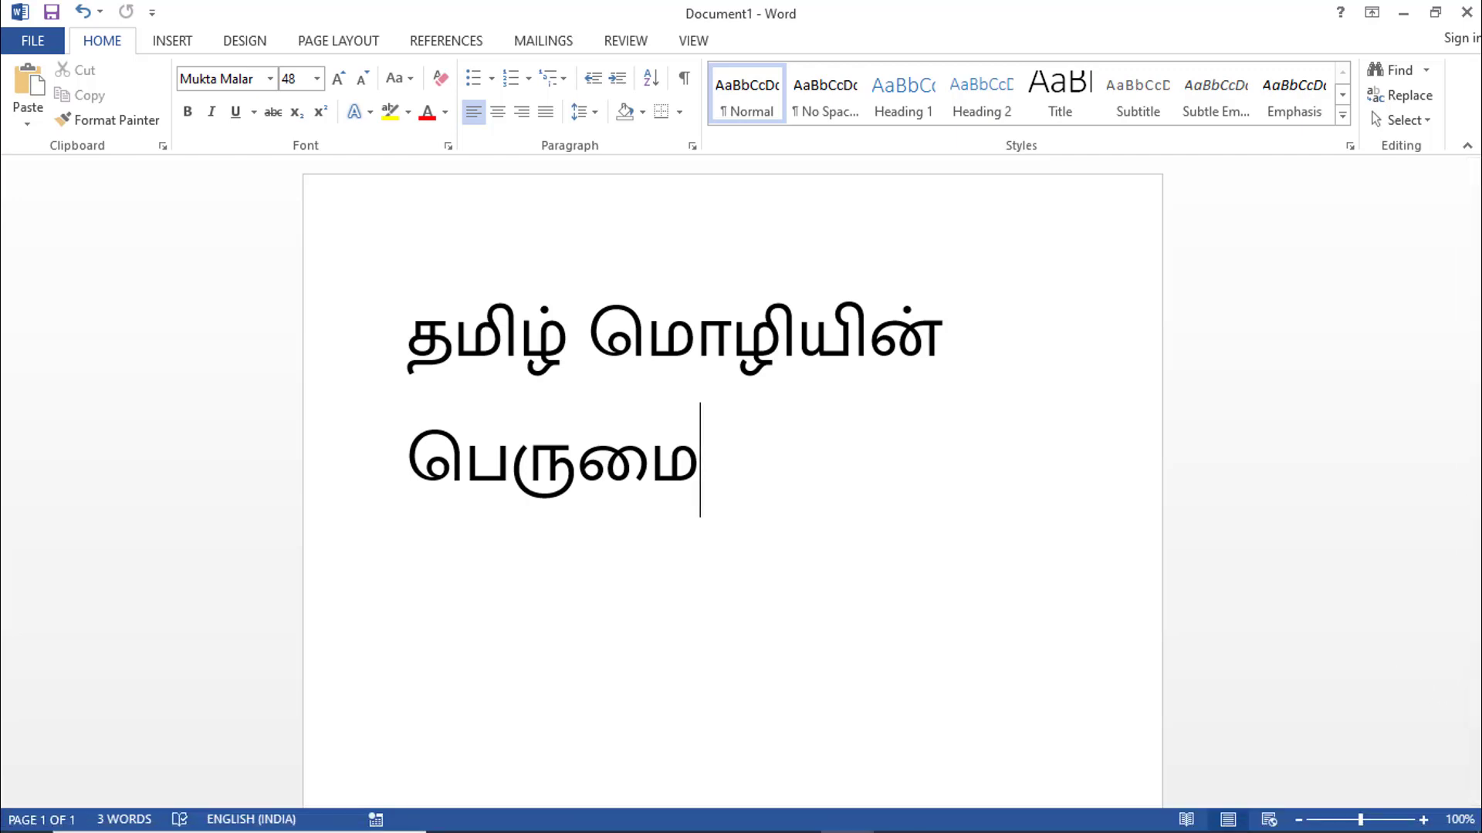
Show the desktop and move Malar.ttf and stylesheet.css to its middle
left_click(1474, 825)
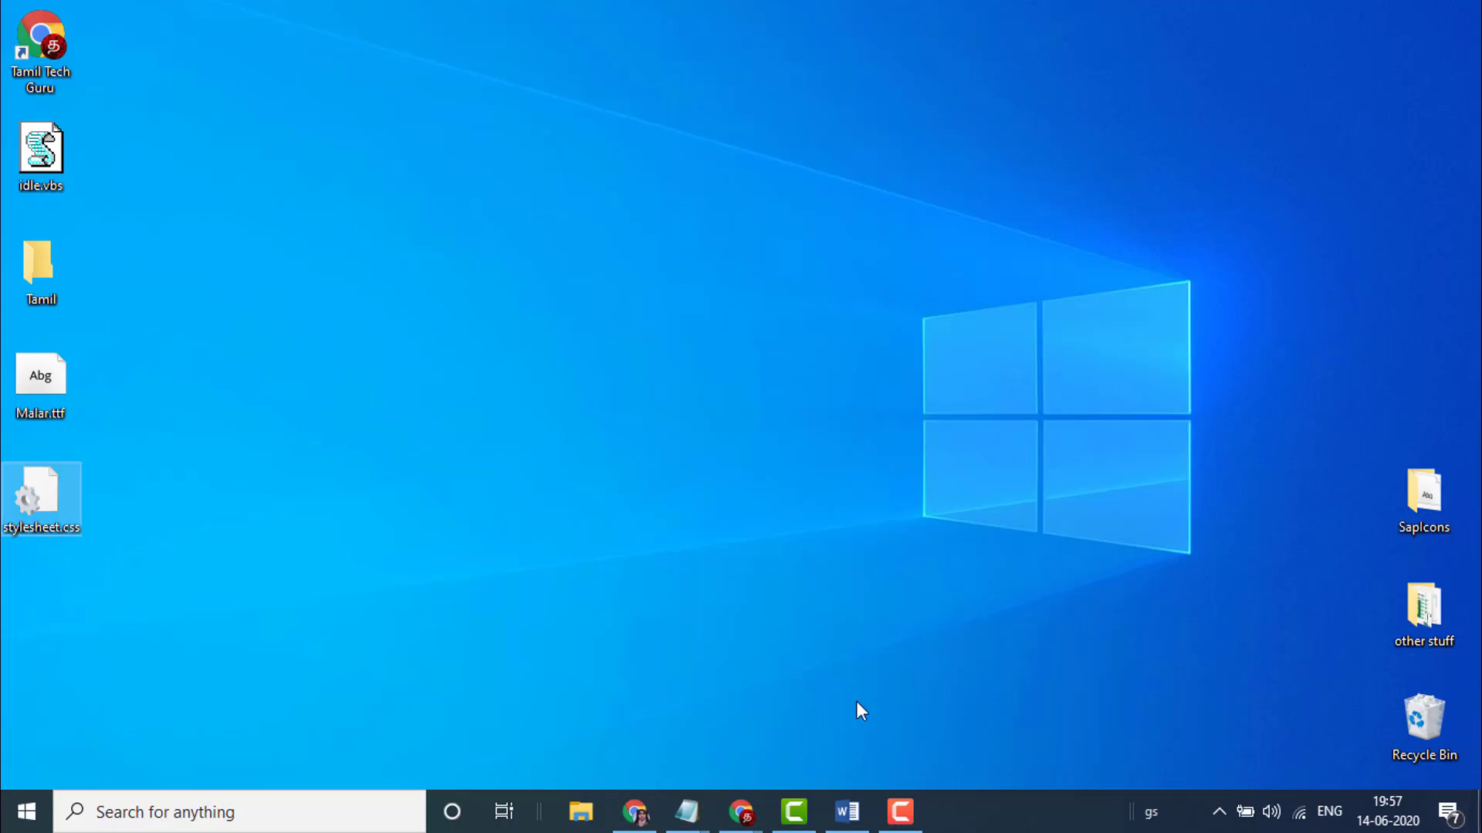
left_click(300, 453)
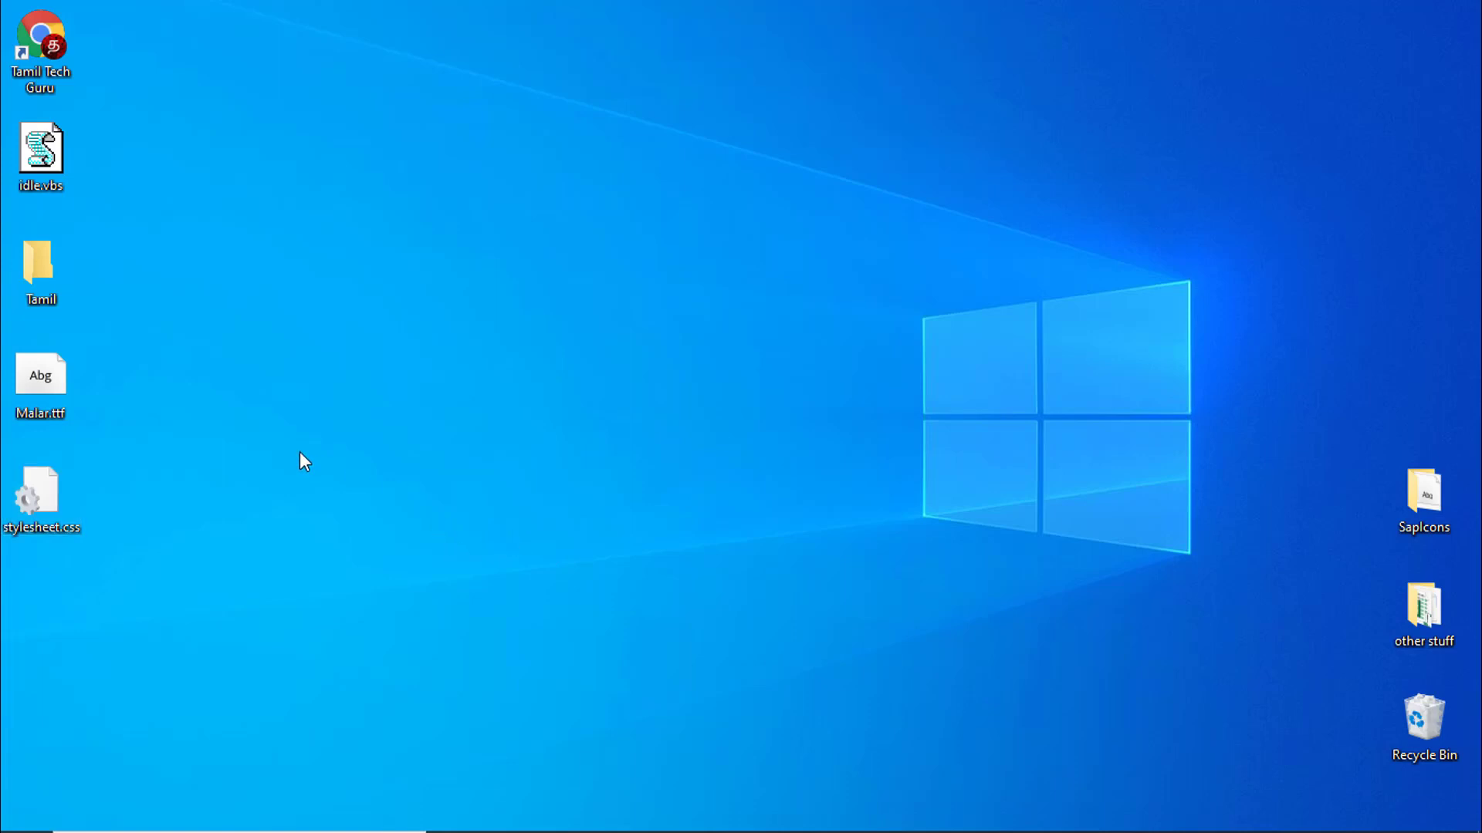
left_click_drag(36, 397, 525, 394)
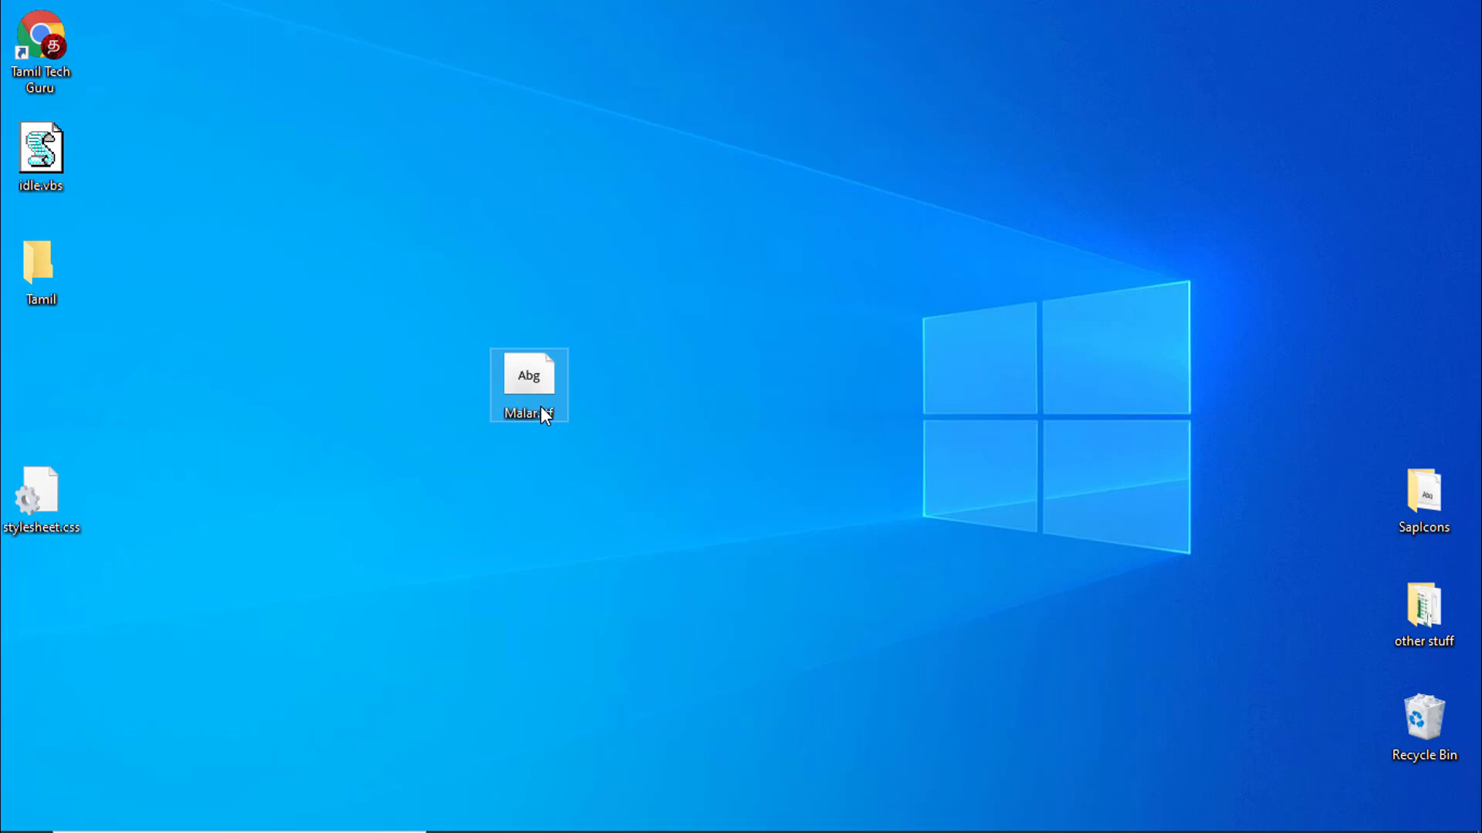
left_click(548, 430)
mouse_move(554, 425)
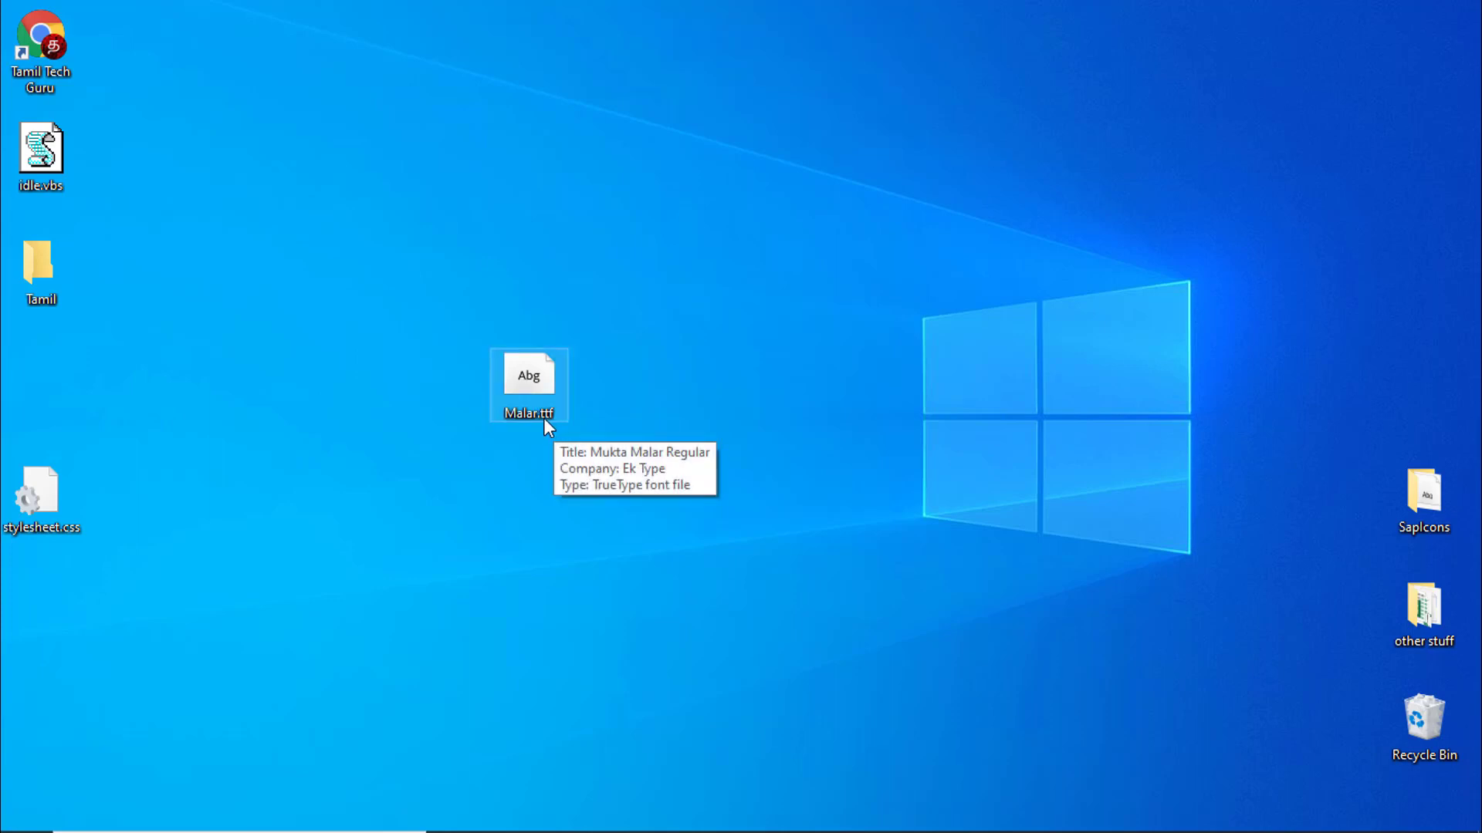
left_click_drag(32, 500, 531, 502)
right_click(531, 502)
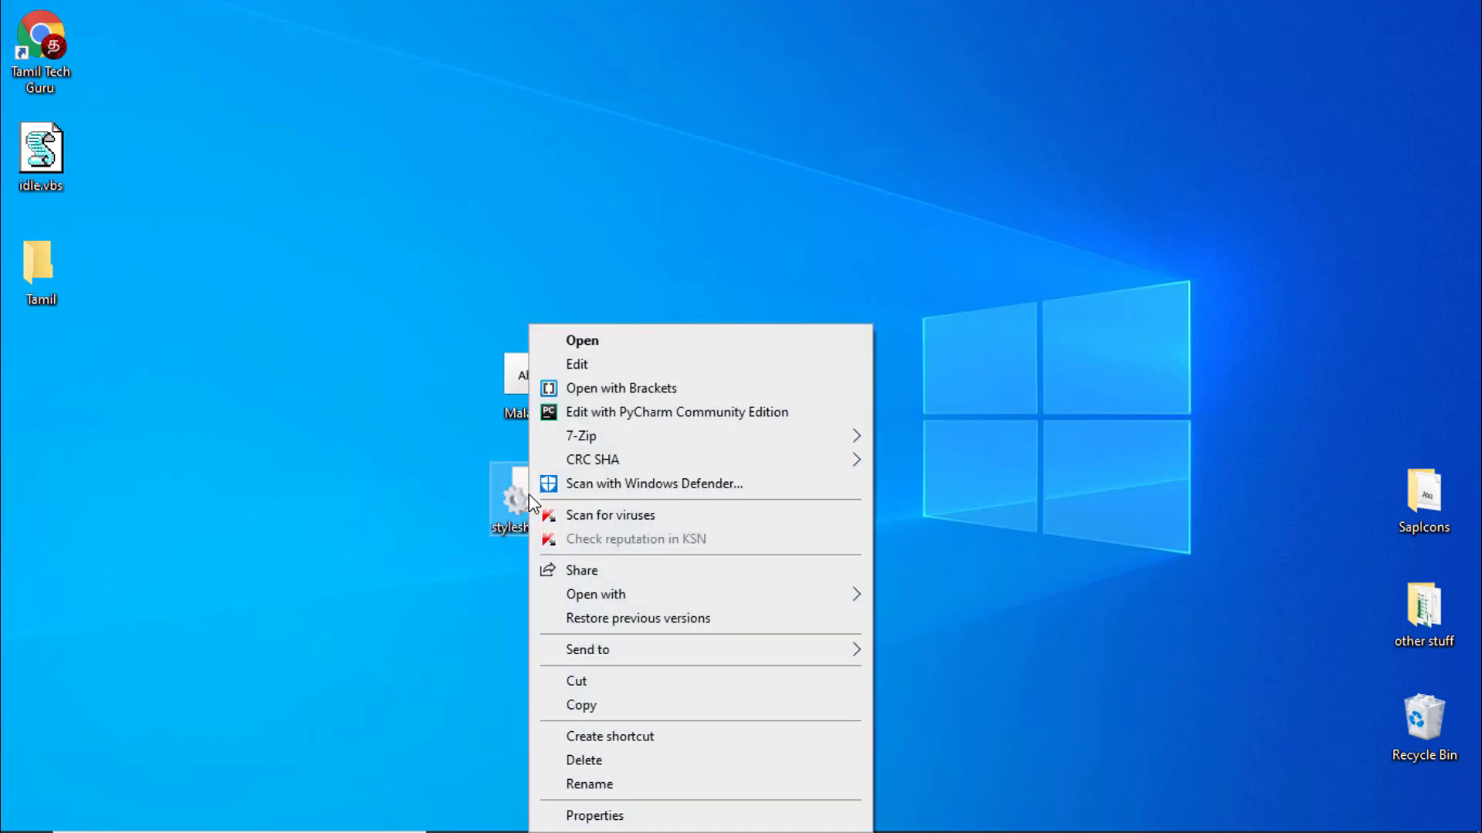
Open stylesheet.css in Notepad and highlight the Mukta Malar font-family and GitHub Pages Malar.ttf URL
left_click(579, 365)
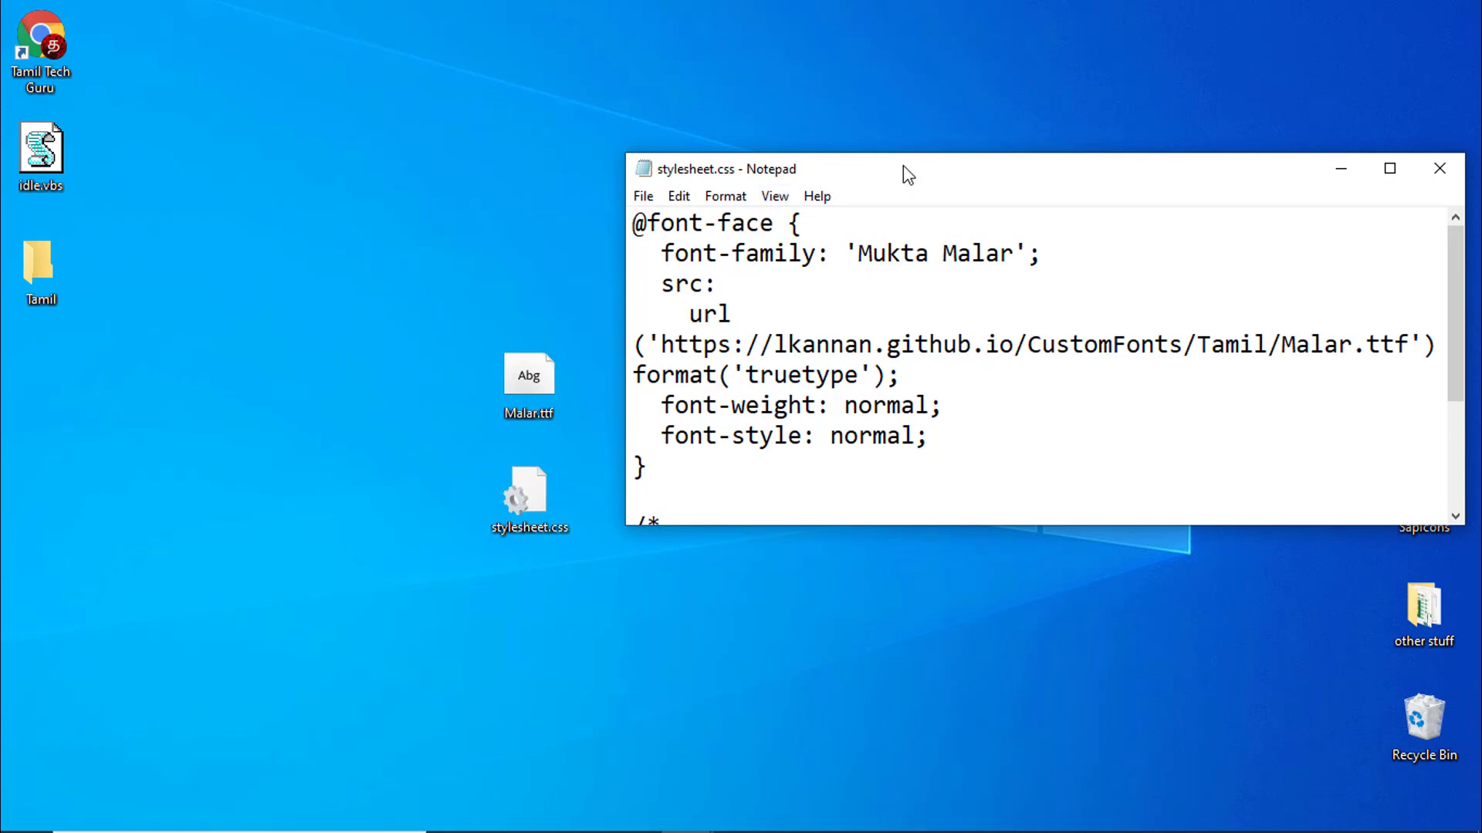
left_click_drag(903, 172, 959, 106)
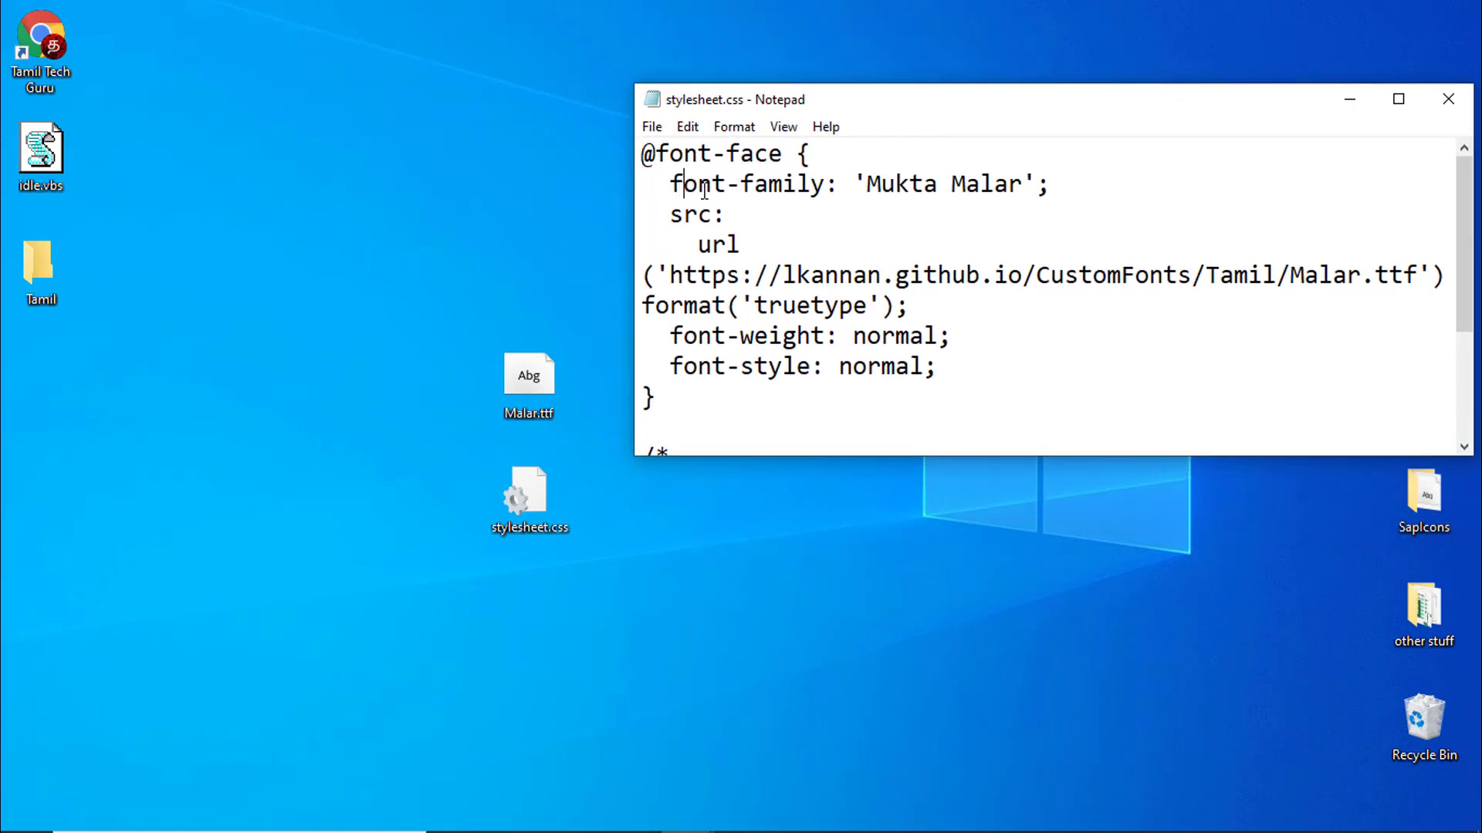
left_click_drag(683, 183, 1023, 185)
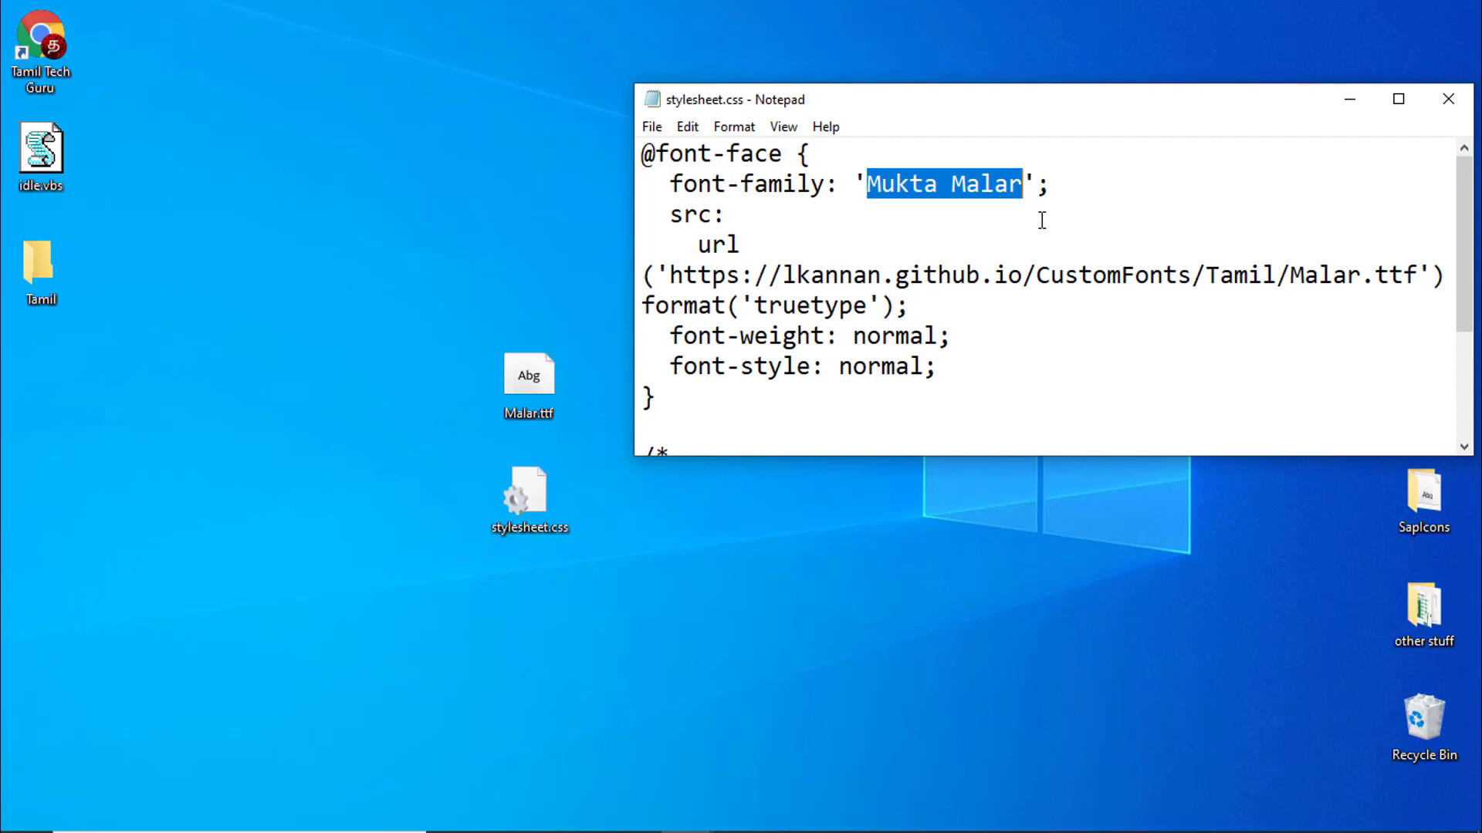
left_click_drag(698, 279, 1420, 263)
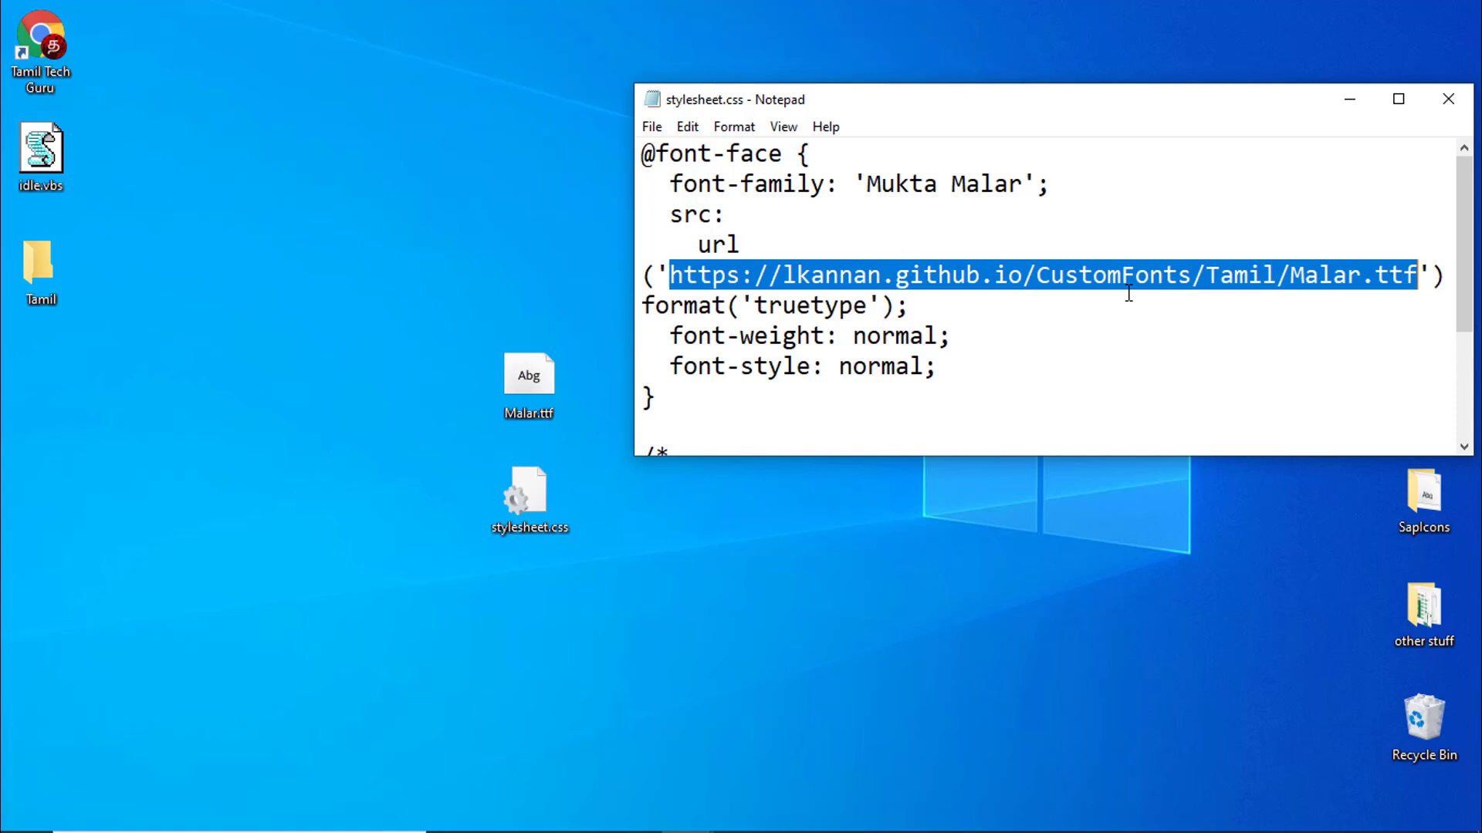
left_click(999, 262)
left_click_drag(896, 274, 980, 276)
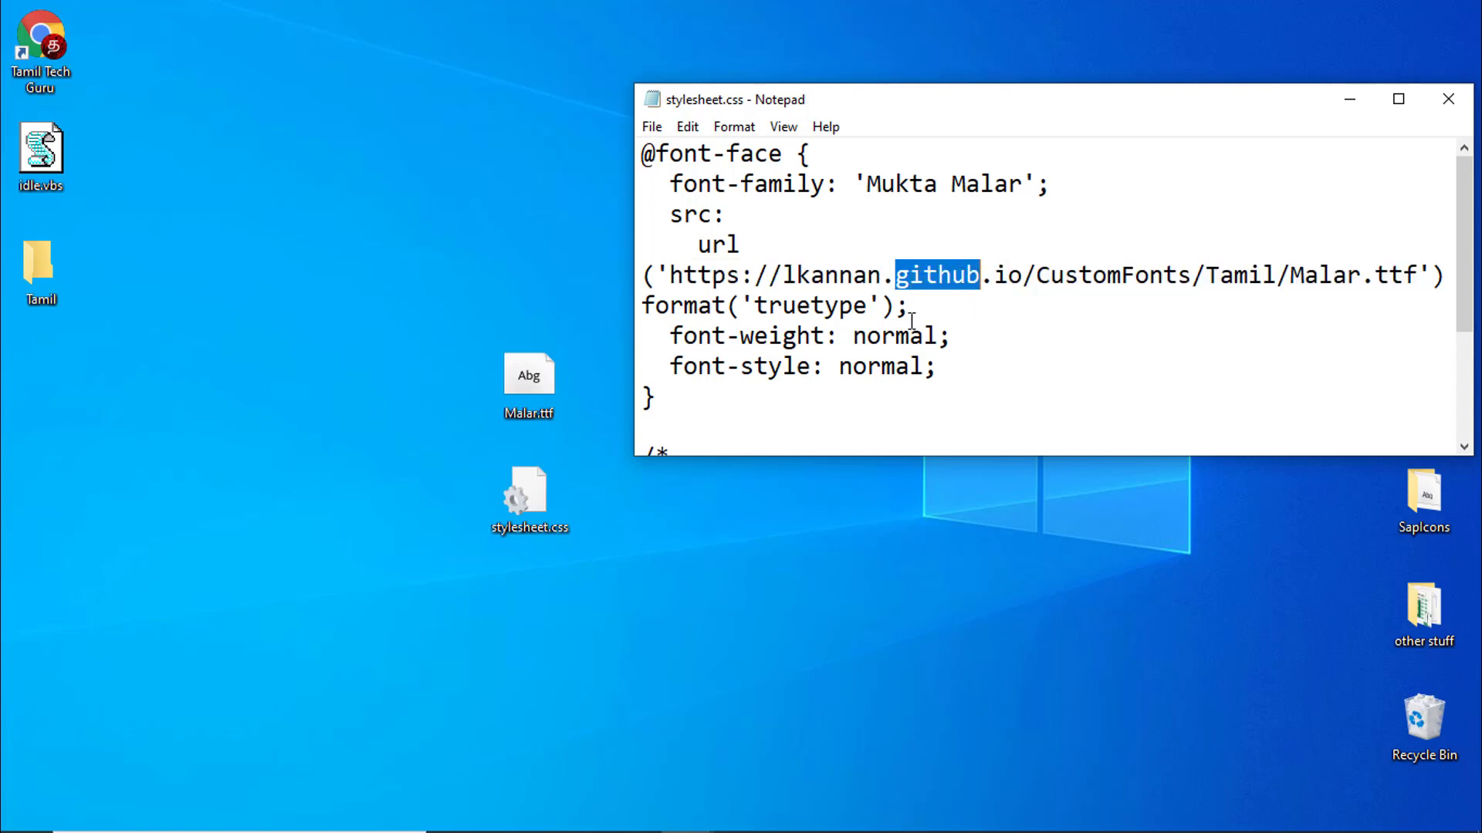
left_click_drag(668, 275, 1424, 273)
Review the truetype format, the .ttf extension, and the woff2 and woff url lines
scroll(818, 348, "down", 2)
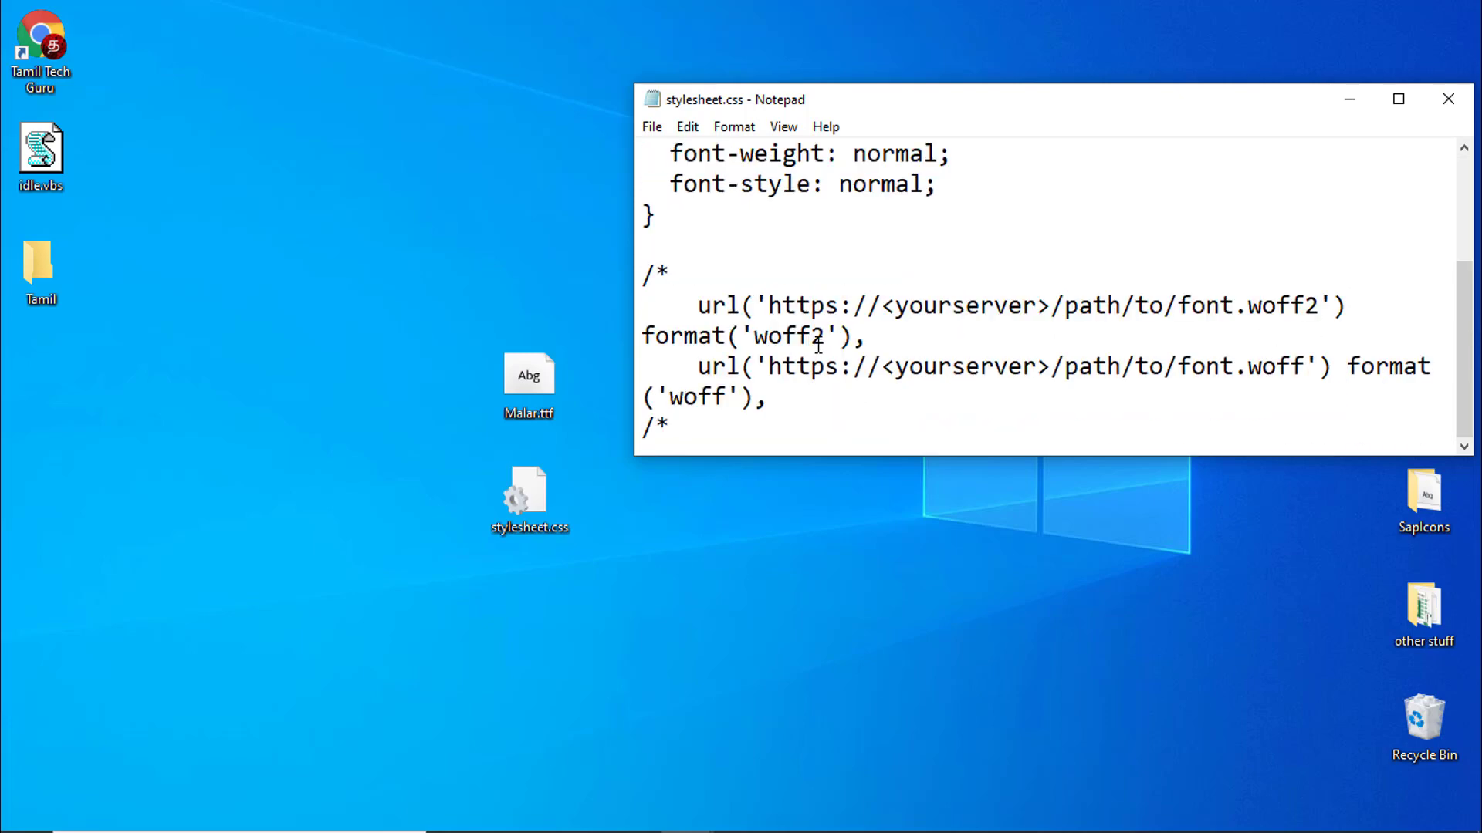
scroll(824, 338, "up", 2)
left_click_drag(774, 303, 855, 307)
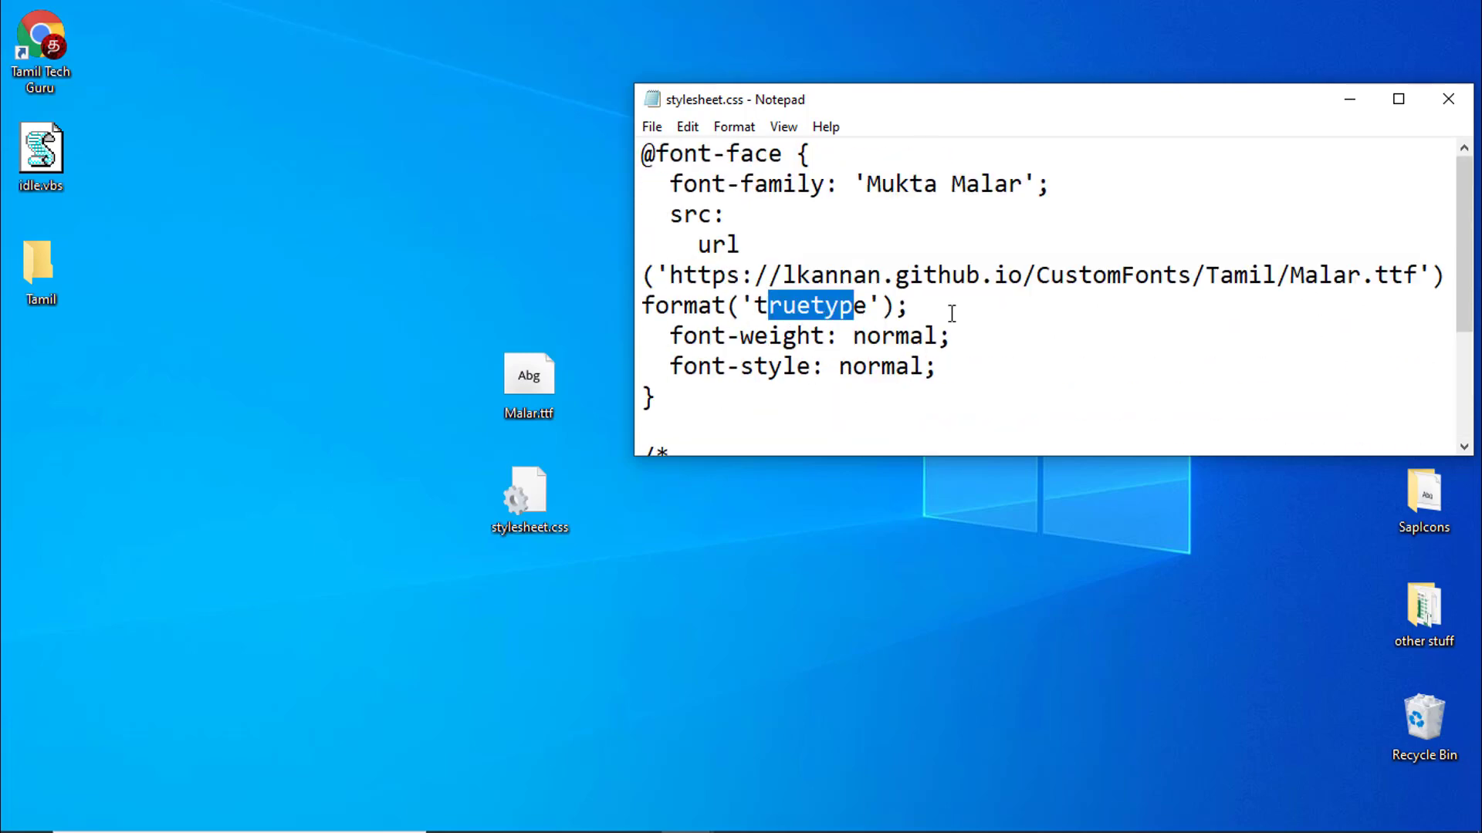
left_click_drag(1360, 275, 1414, 276)
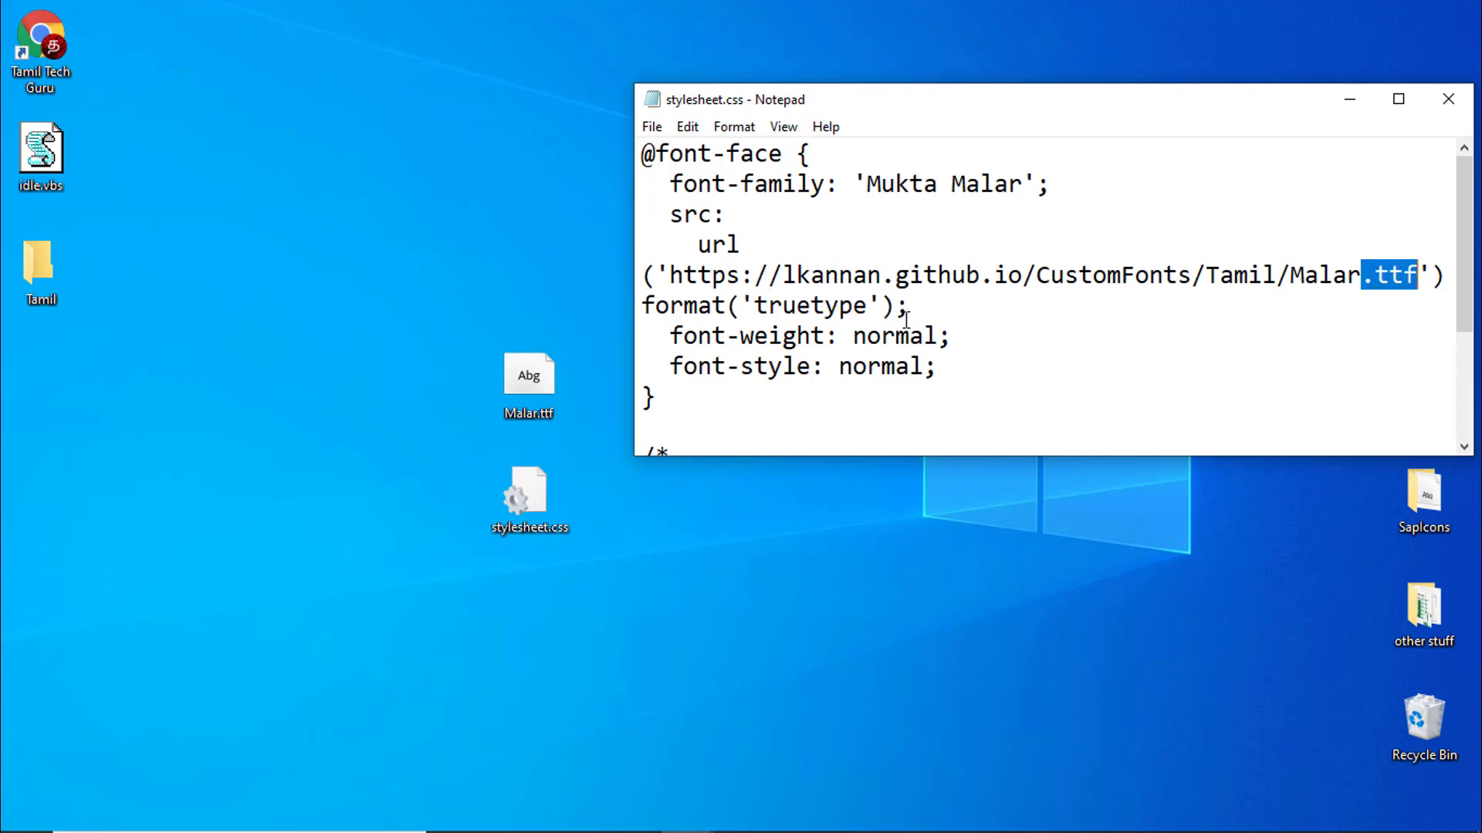
double_click(794, 305)
scroll(902, 324, "down", 2)
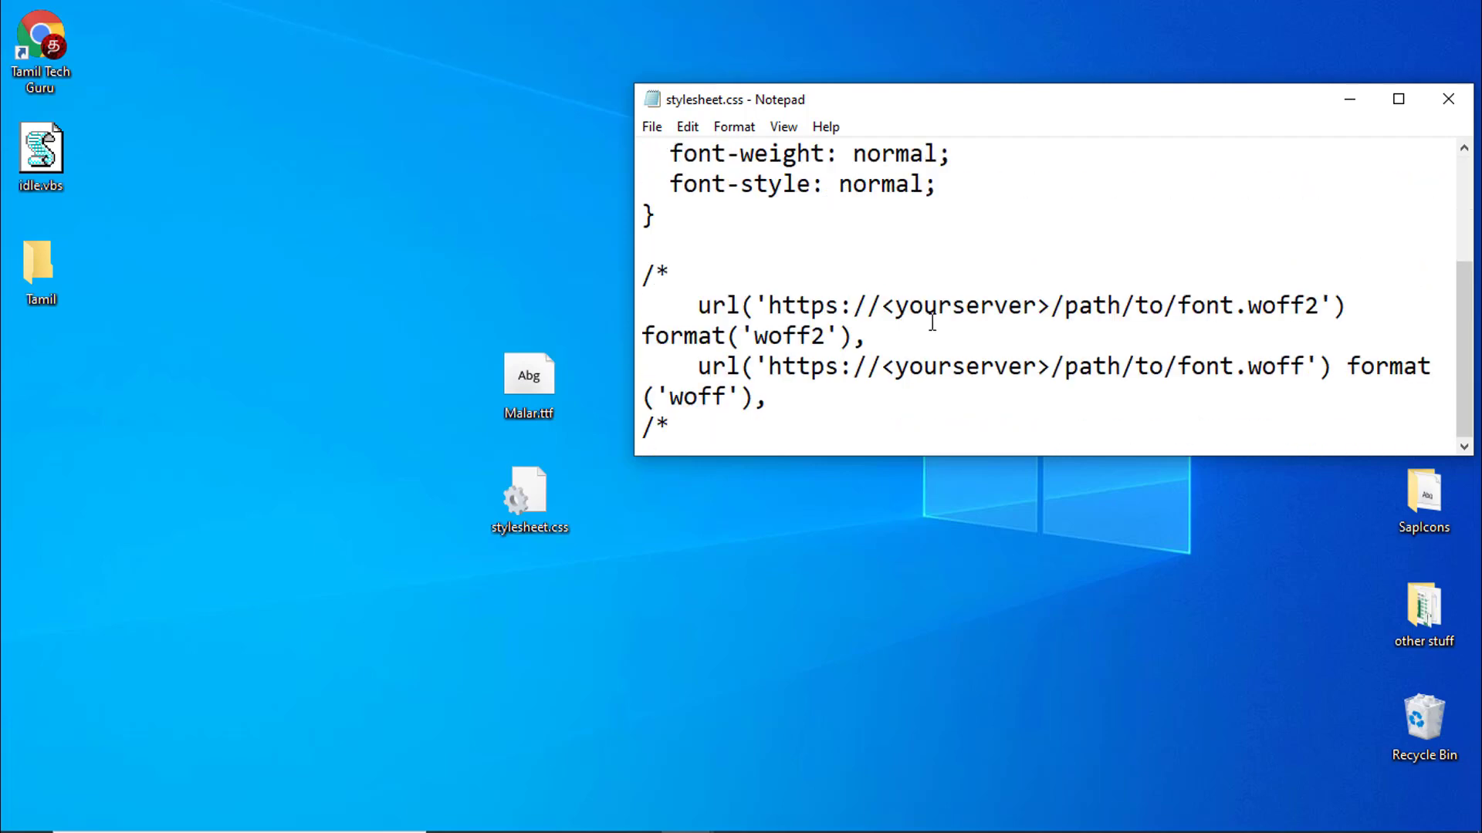
left_click_drag(1234, 367, 1306, 367)
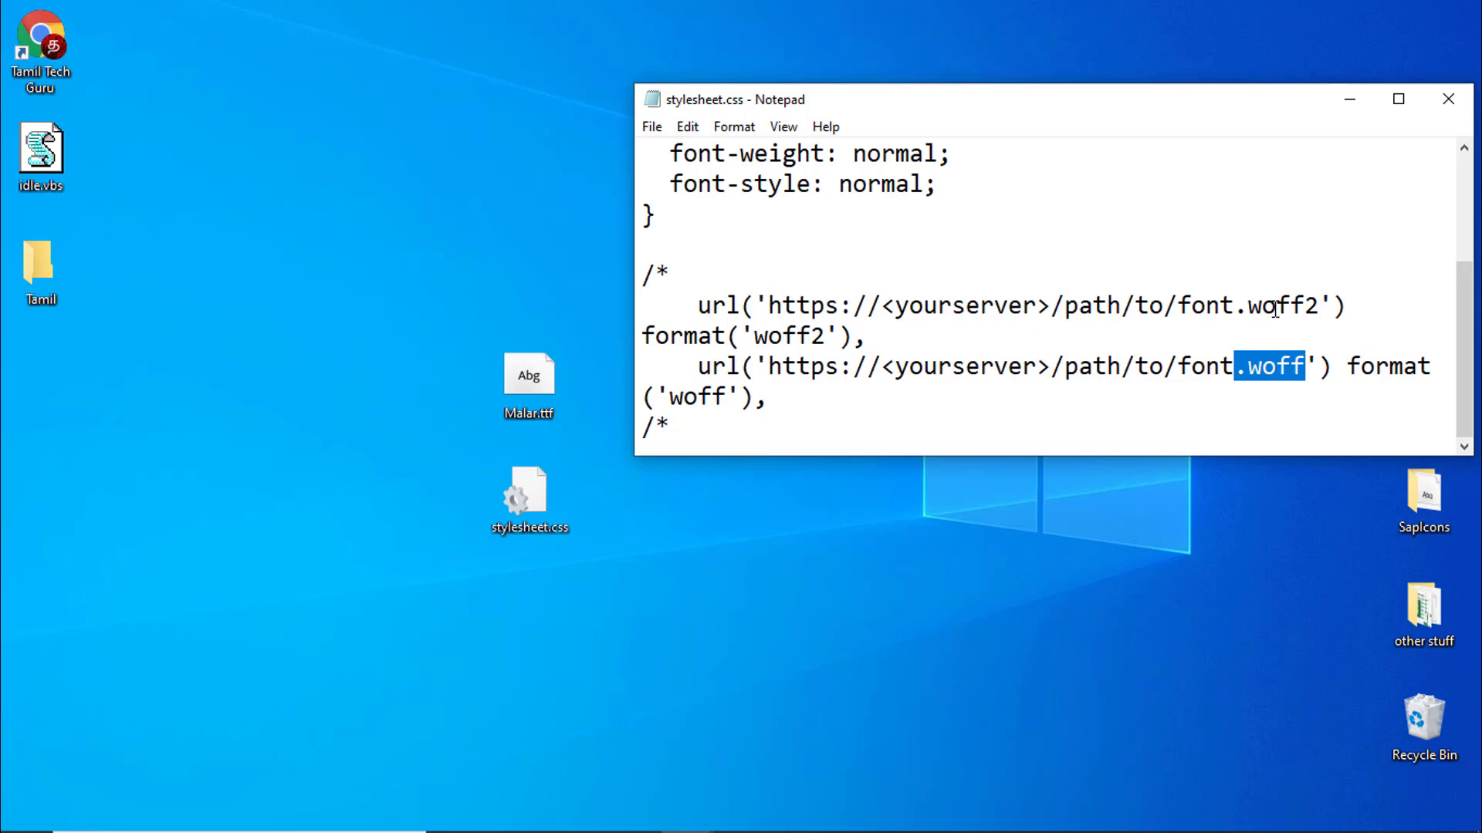
left_click(1248, 304)
left_click_drag(1248, 305, 1318, 307)
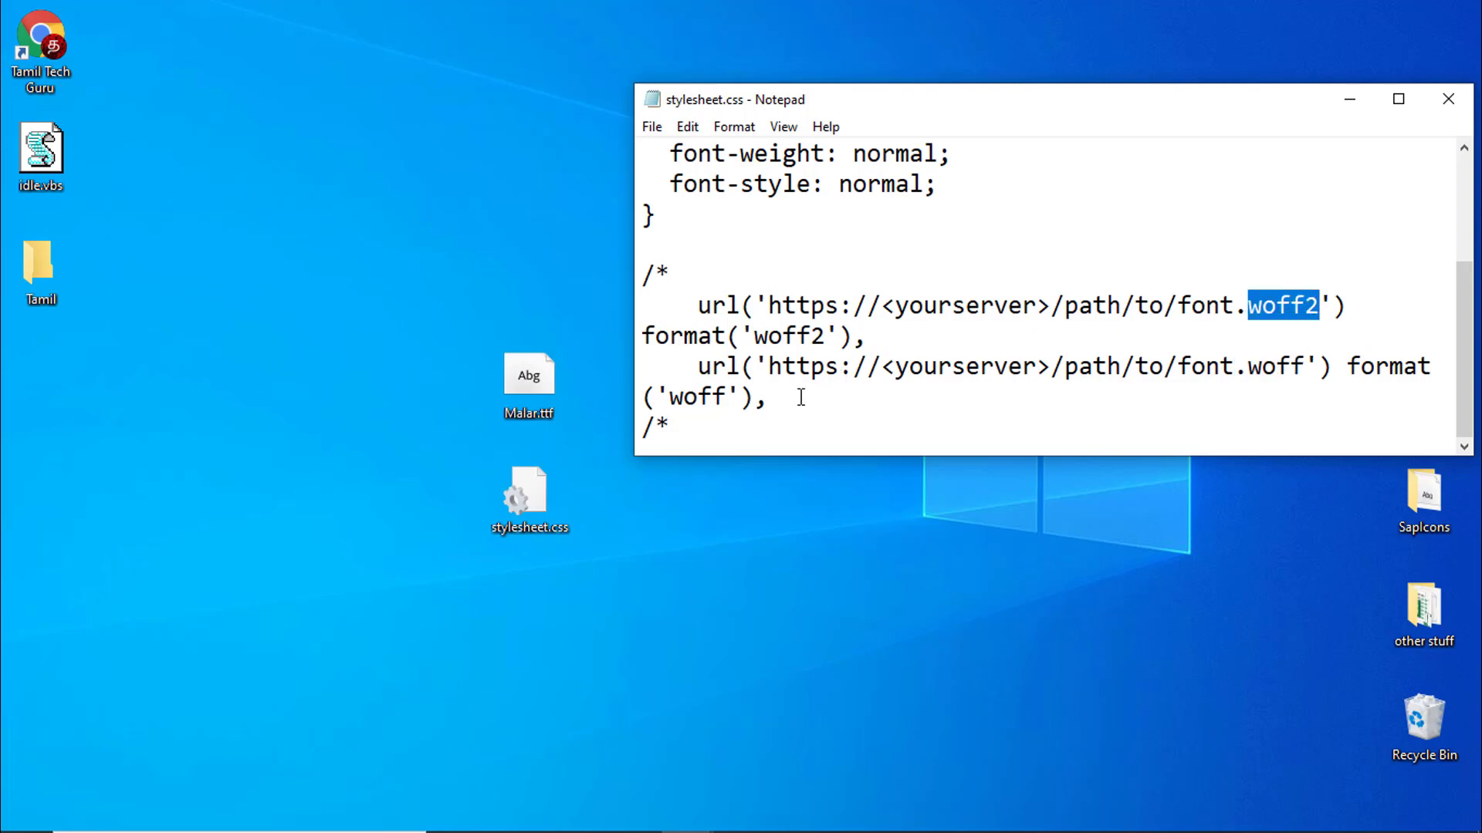
left_click_drag(644, 367, 839, 388)
Cut the Malar.ttf url and format lines and make the woff2/woff comment close with */
scroll(849, 384, "up", 2)
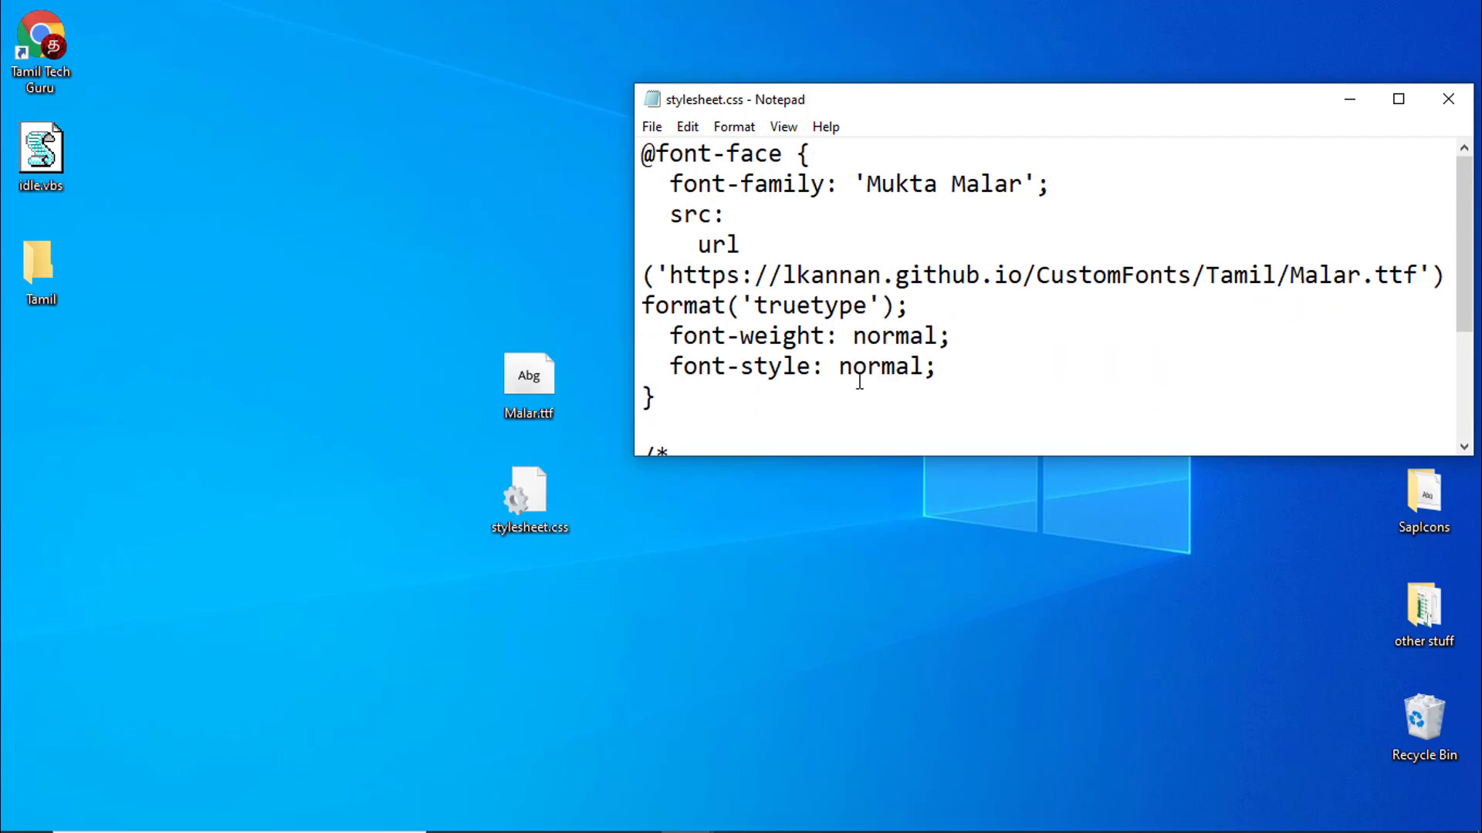
left_click_drag(915, 312, 603, 280)
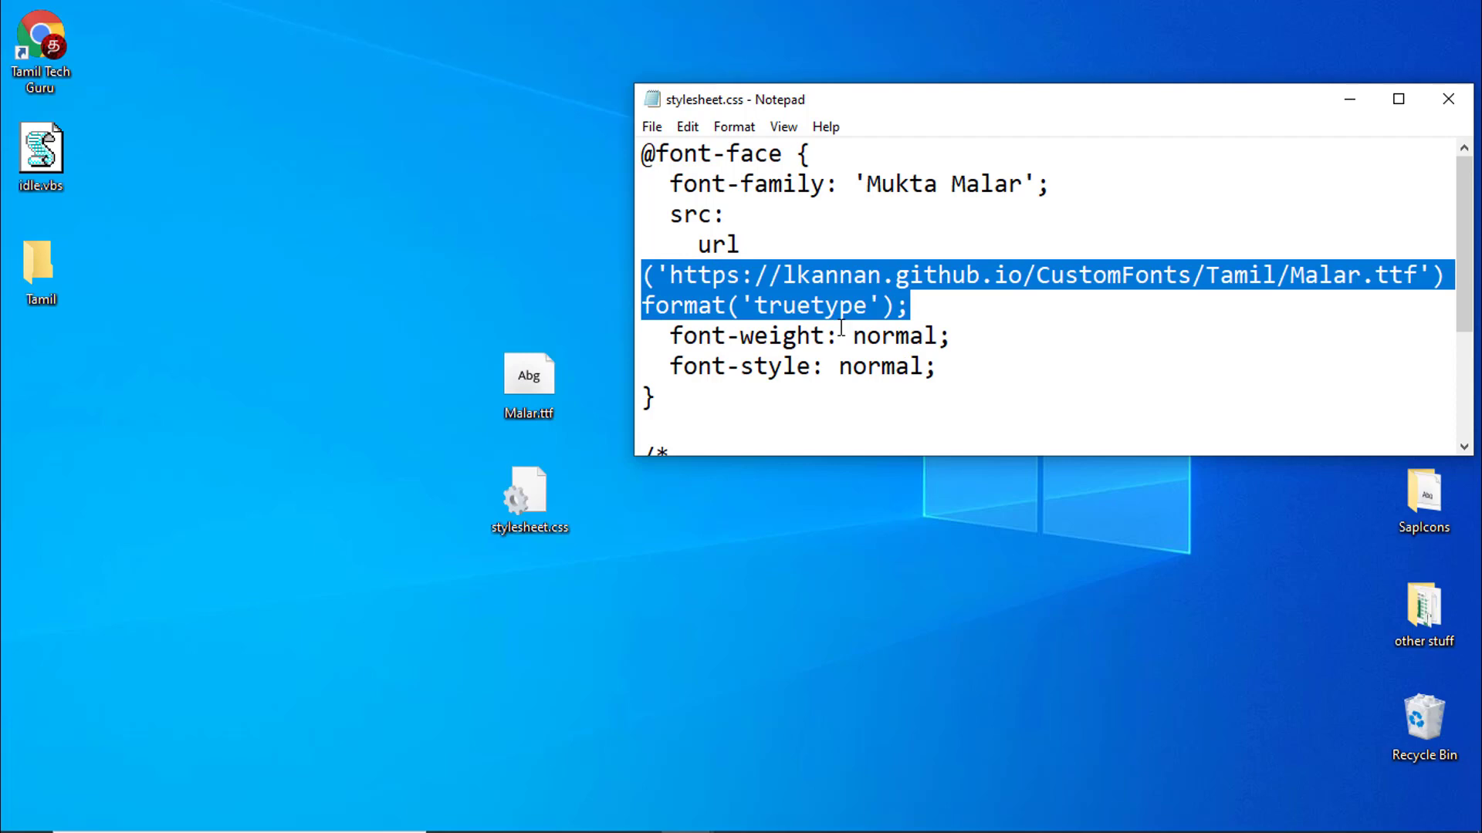
key("ctrl+x")
key("ctrl+End")
left_click_drag(733, 422, 603, 286)
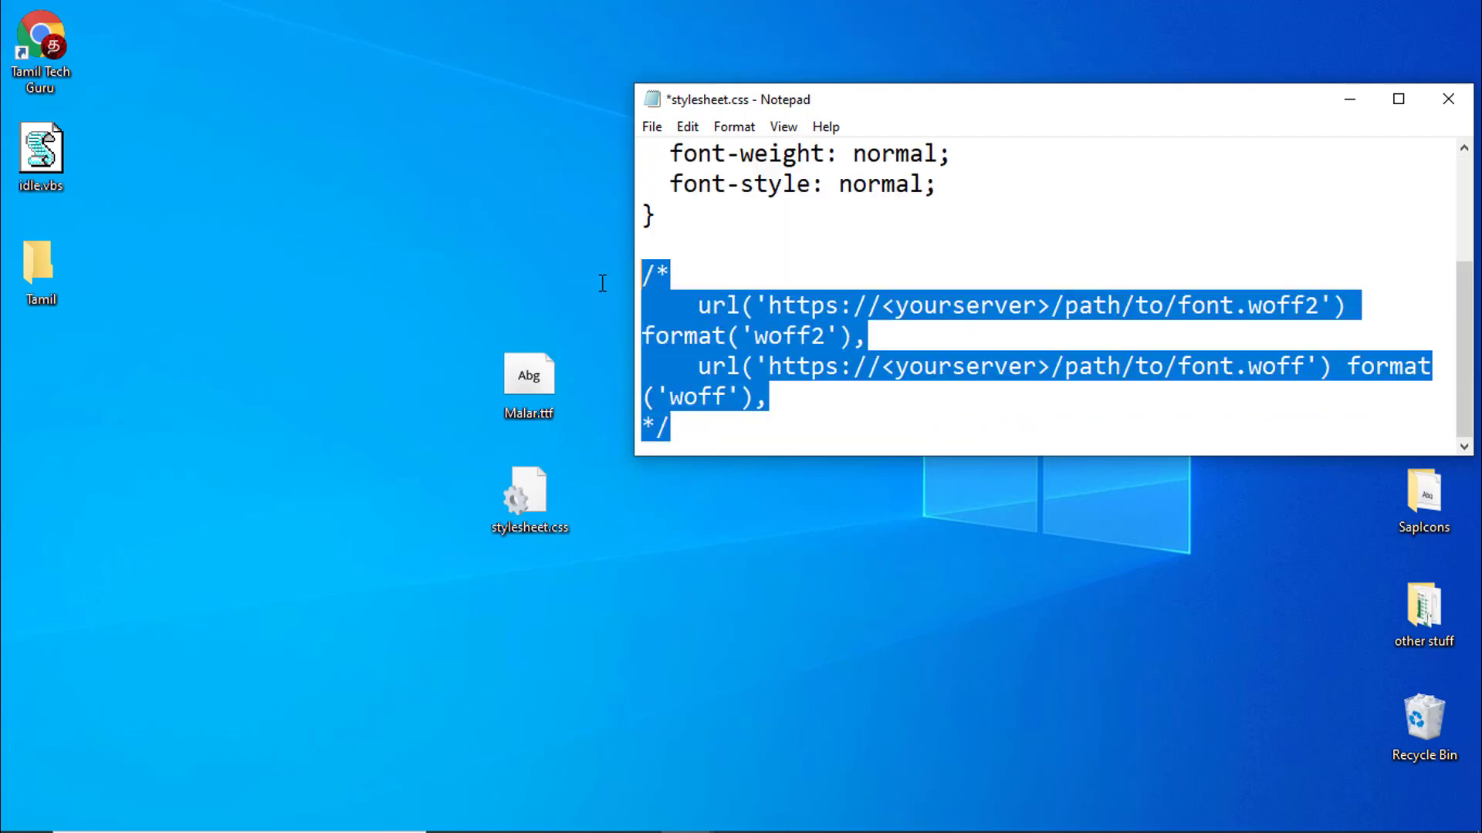
left_click(737, 365)
left_click_drag(851, 334, 702, 314)
left_click(1343, 328)
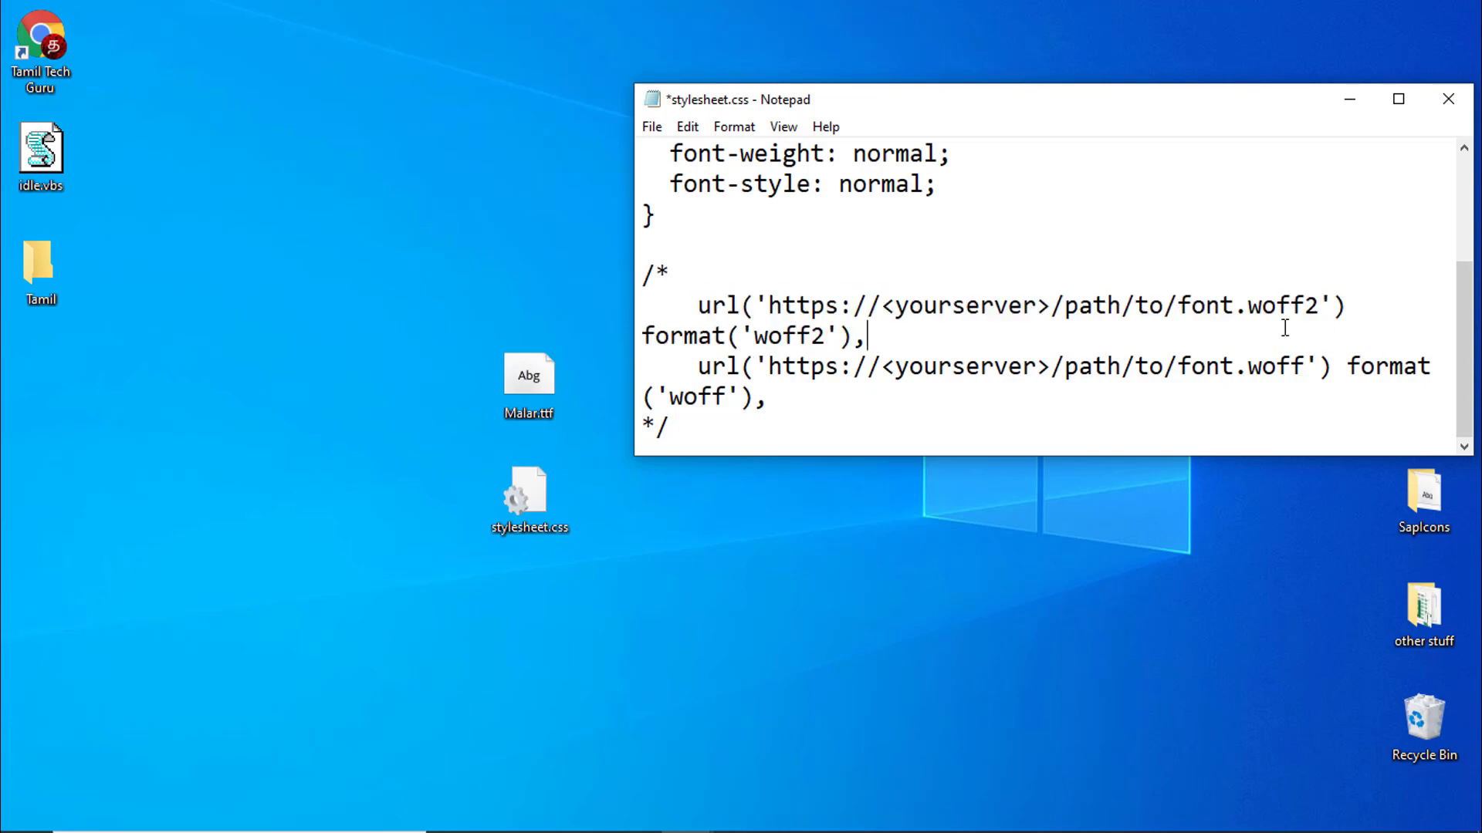
left_click_drag(1233, 305, 1321, 301)
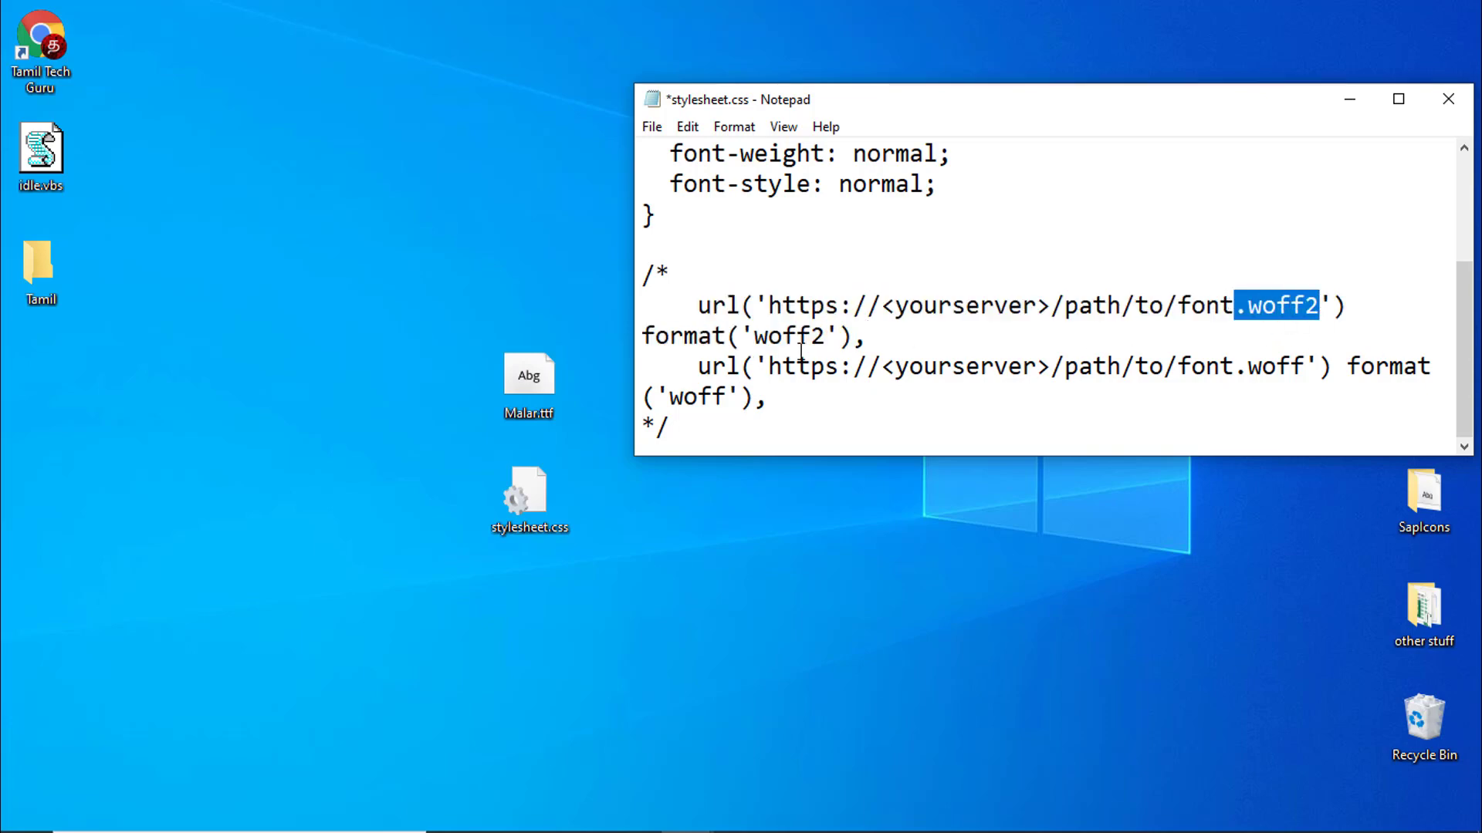
scroll(829, 372, "up", 2)
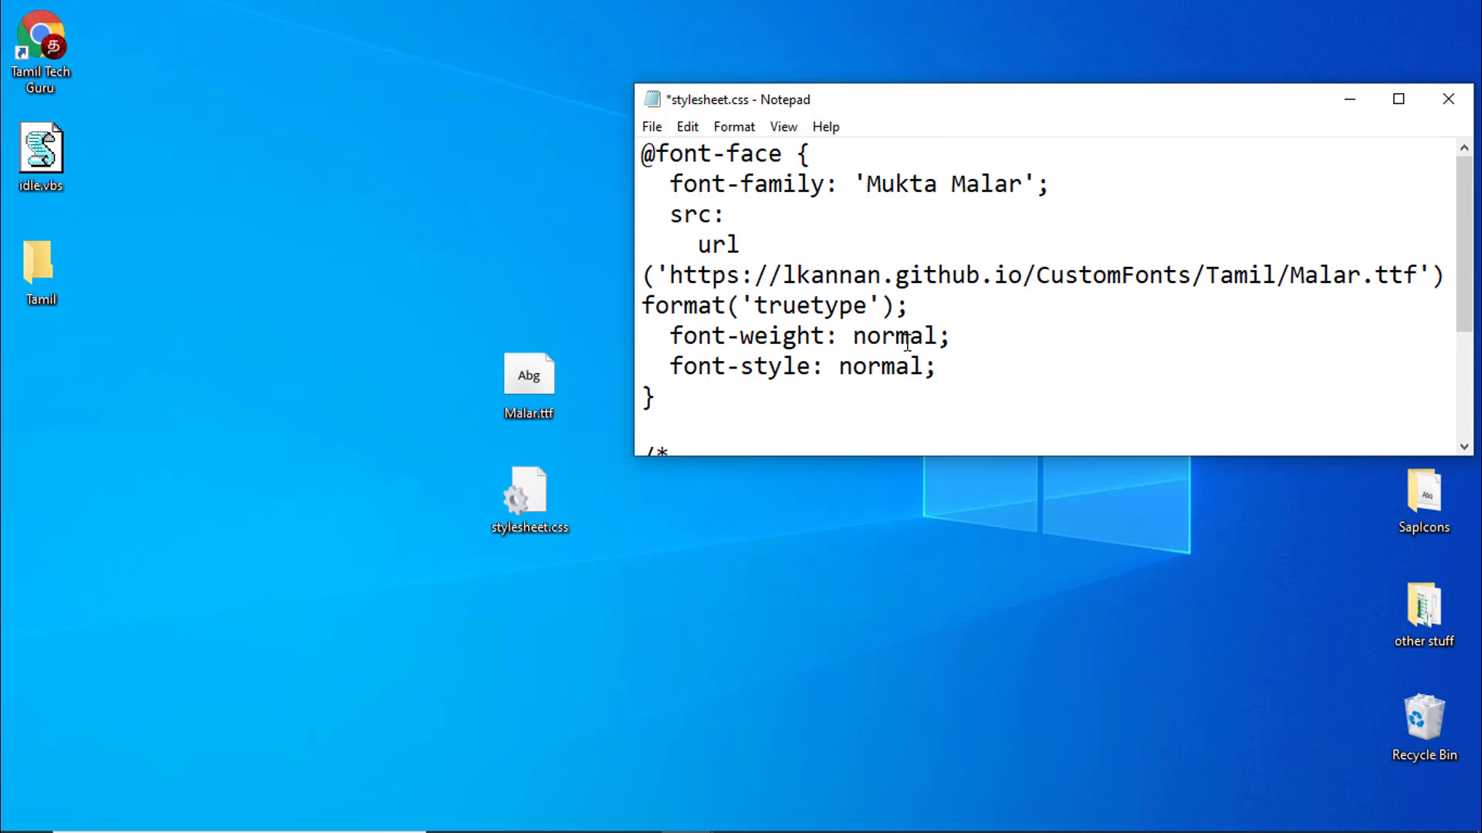
Save stylesheet.css, move it with Malar.ttf into the Tamil folder, and switch to Chrome
left_click(1449, 98)
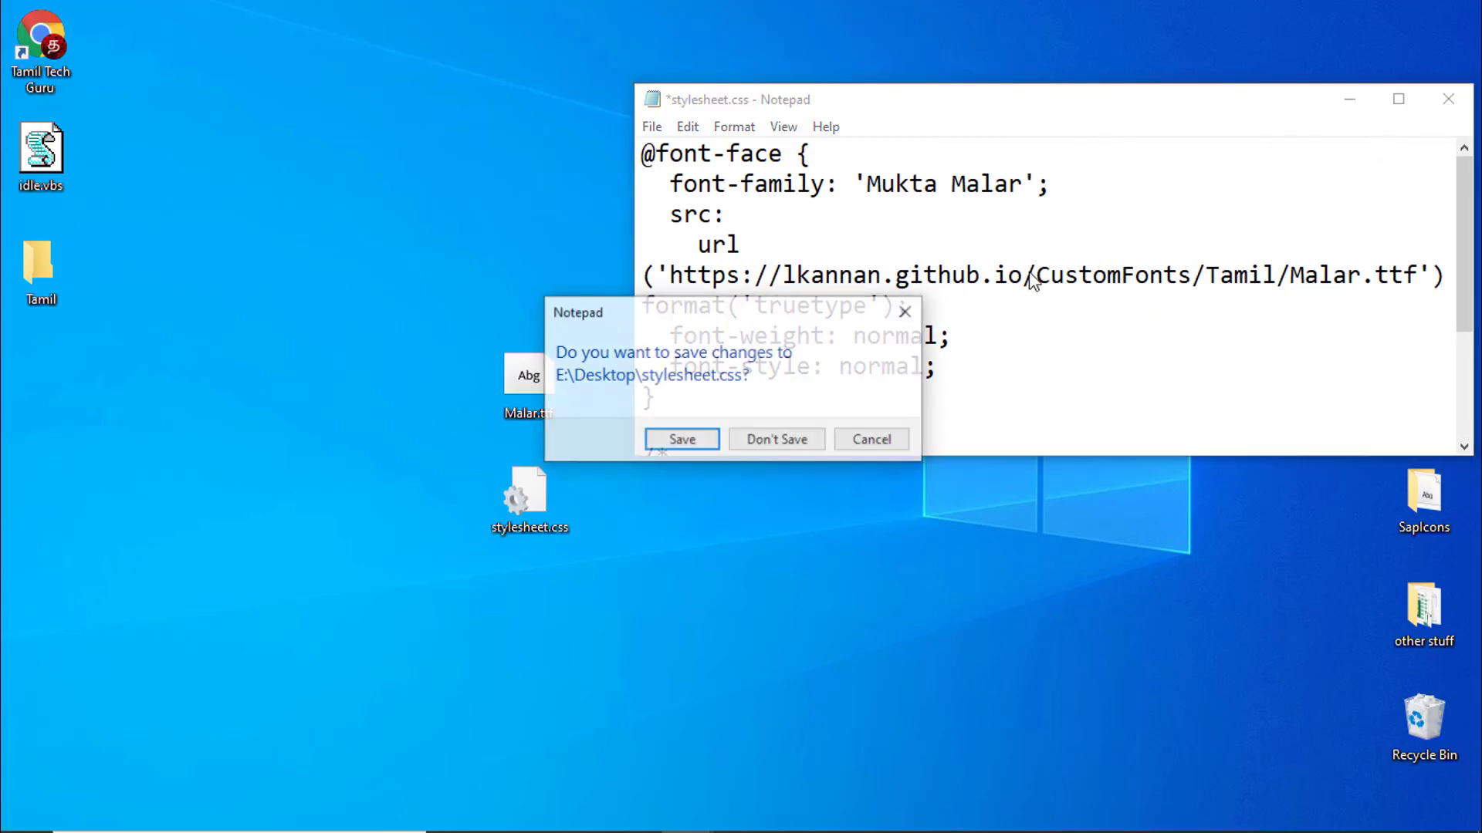
left_click(651, 444)
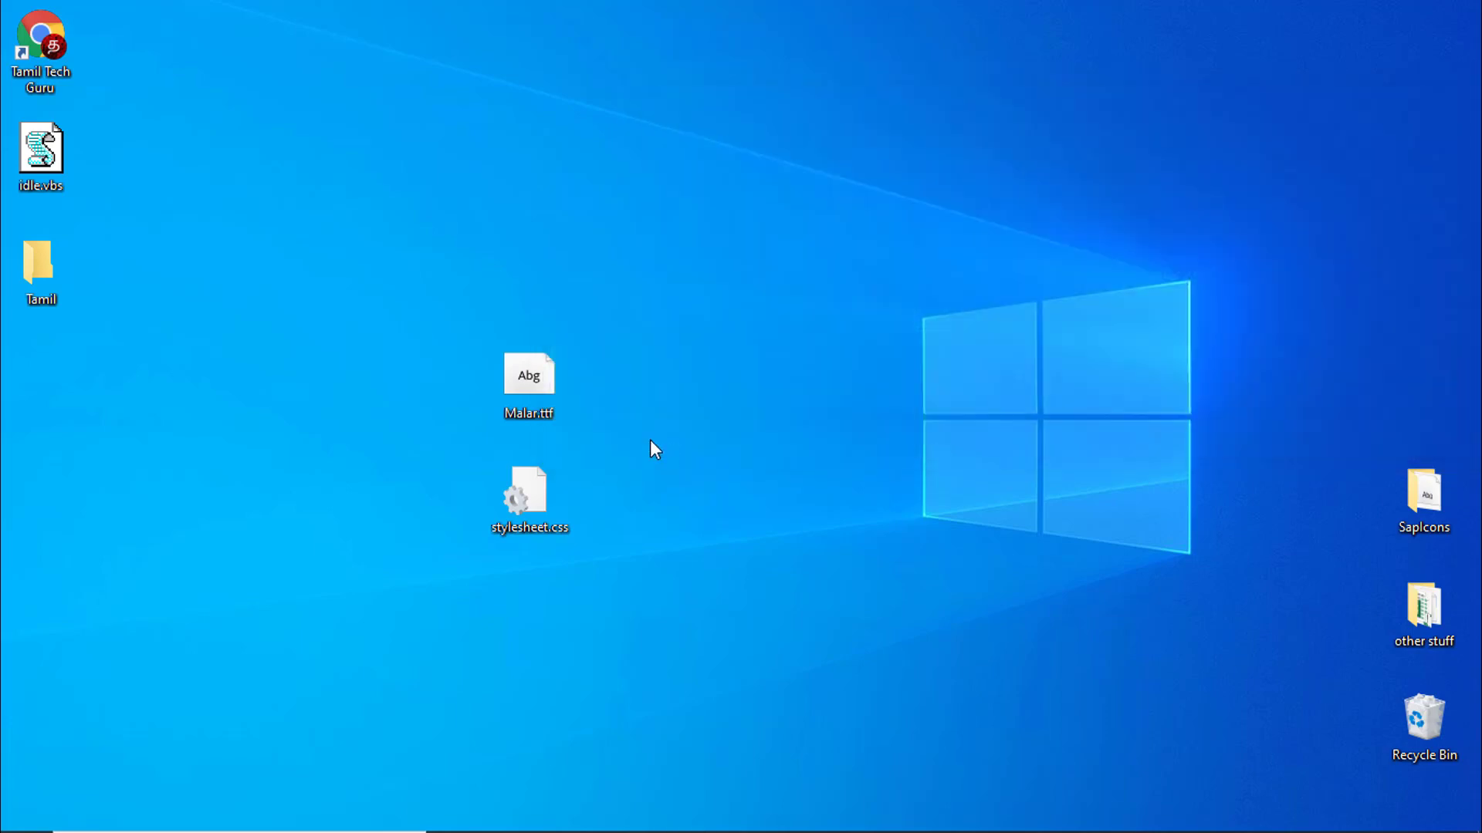
left_click(538, 500)
left_click_drag(679, 575, 49, 383)
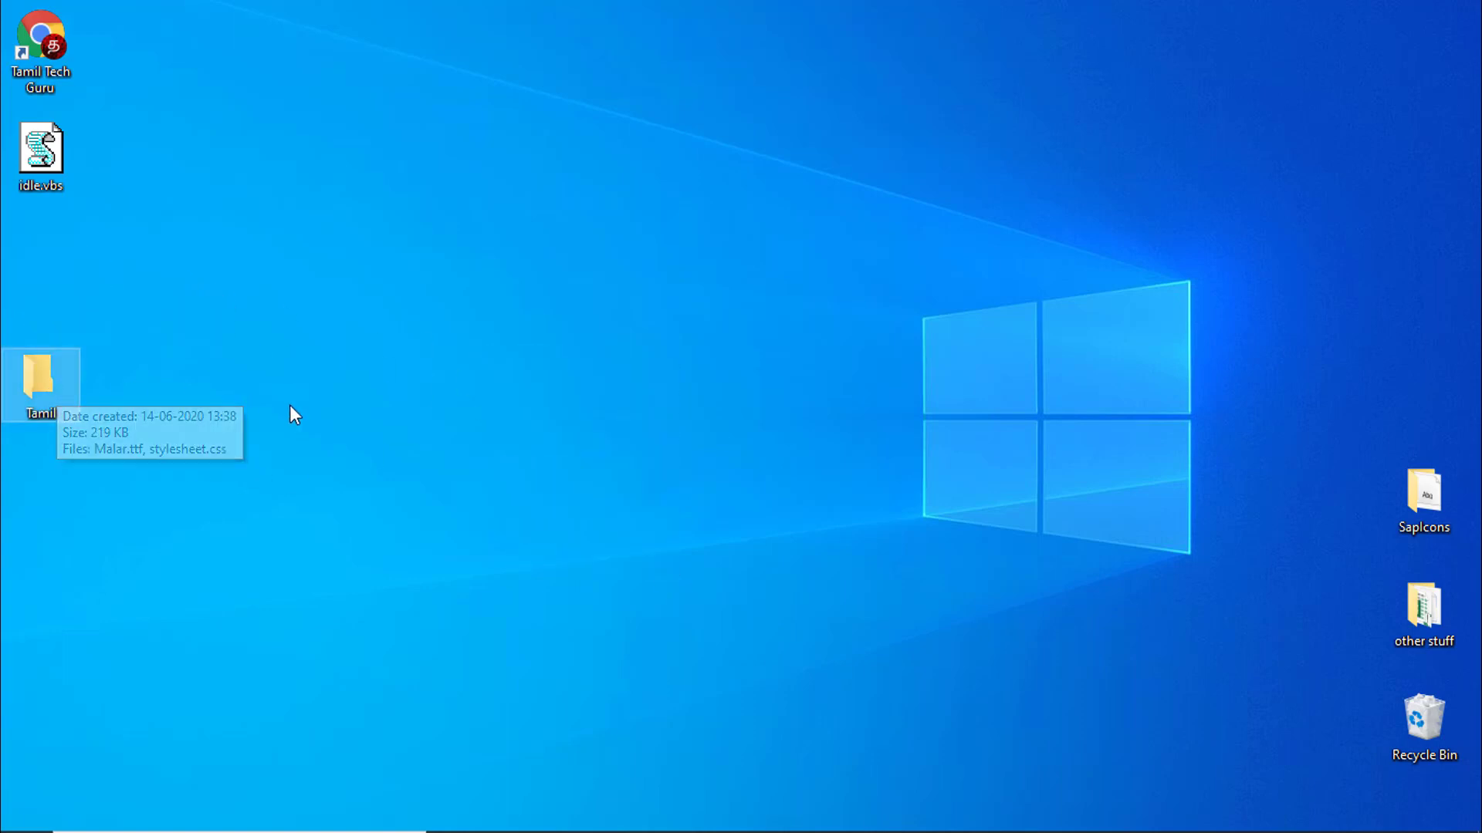
key("alt+Tab")
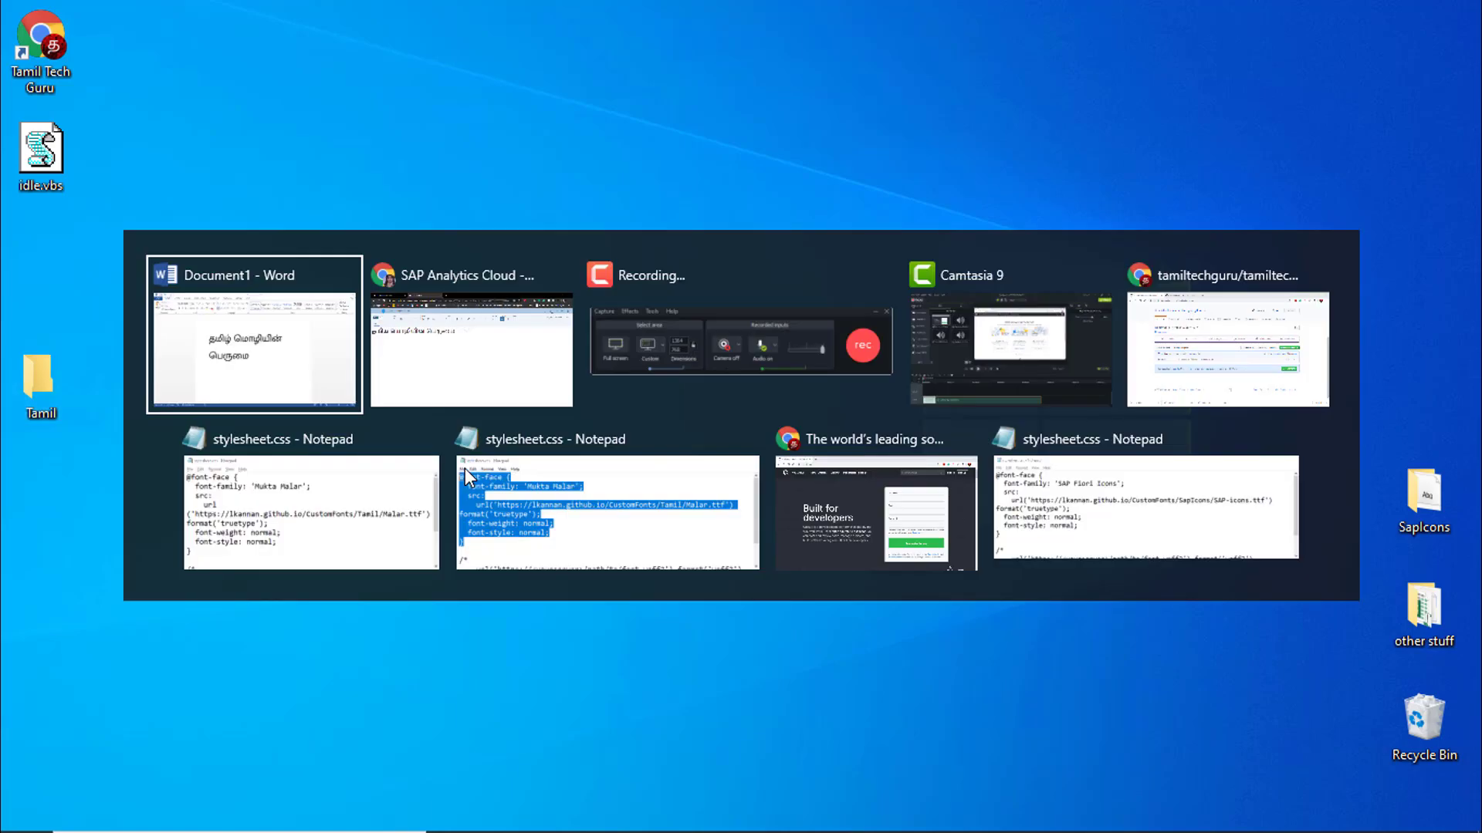
key("alt+Tab")
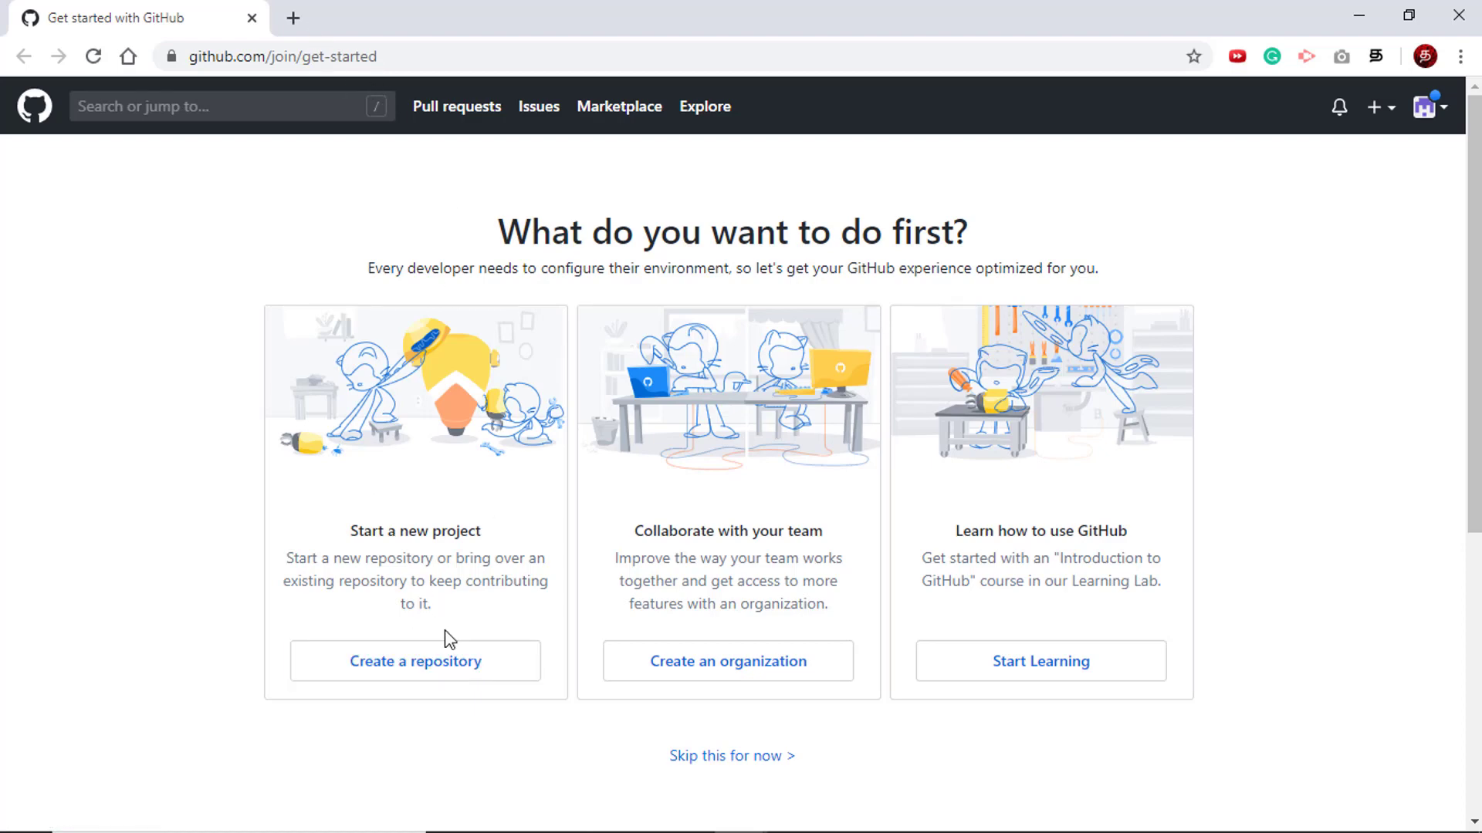
Start a new GitHub repository and copy the .github.io suffix from the GitHub Pages guide's step 1
left_click(412, 668)
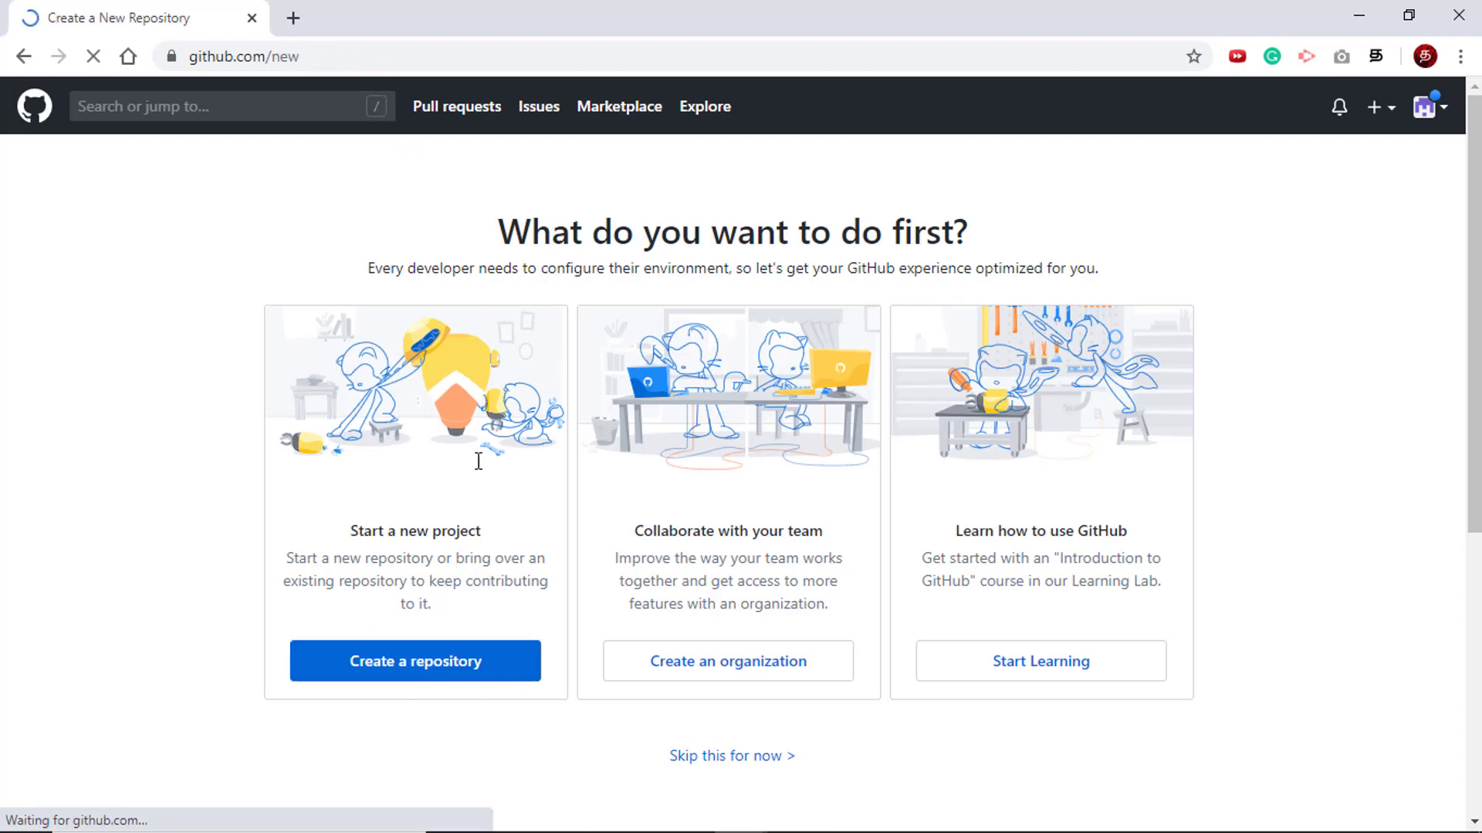
left_click(632, 377)
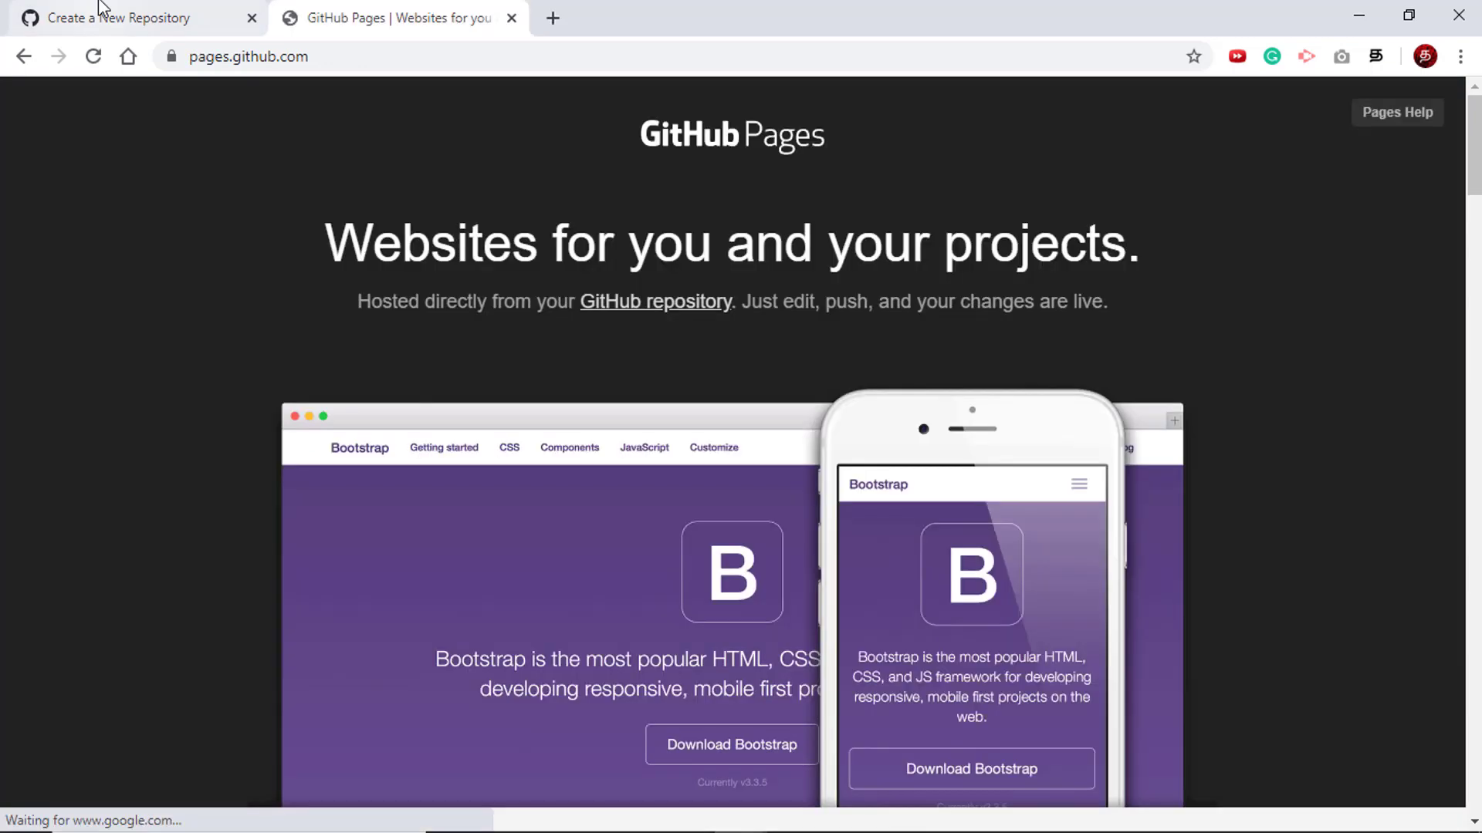
scroll(993, 332, "down", 1)
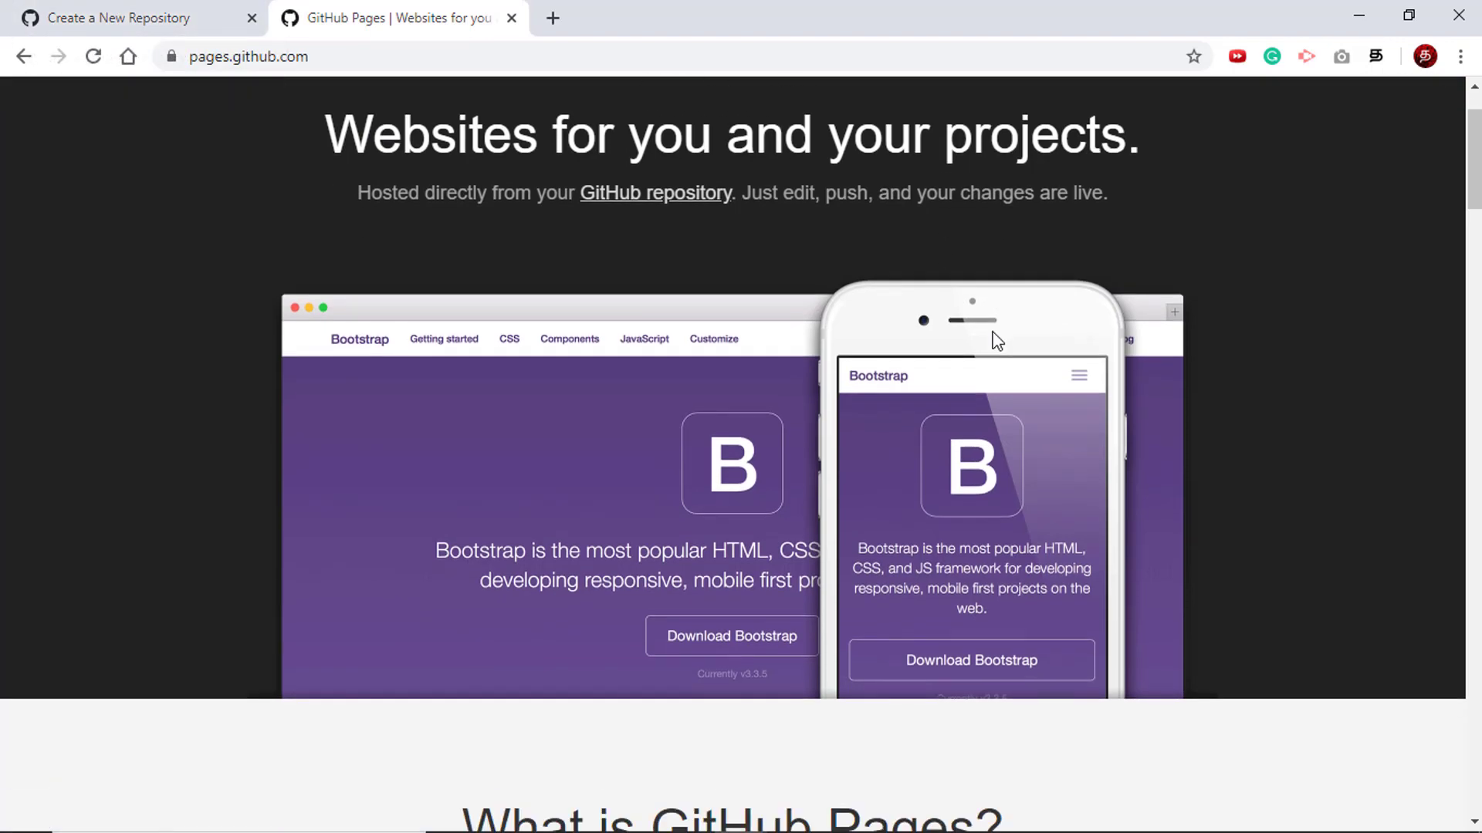
scroll(1165, 288, "down", 10)
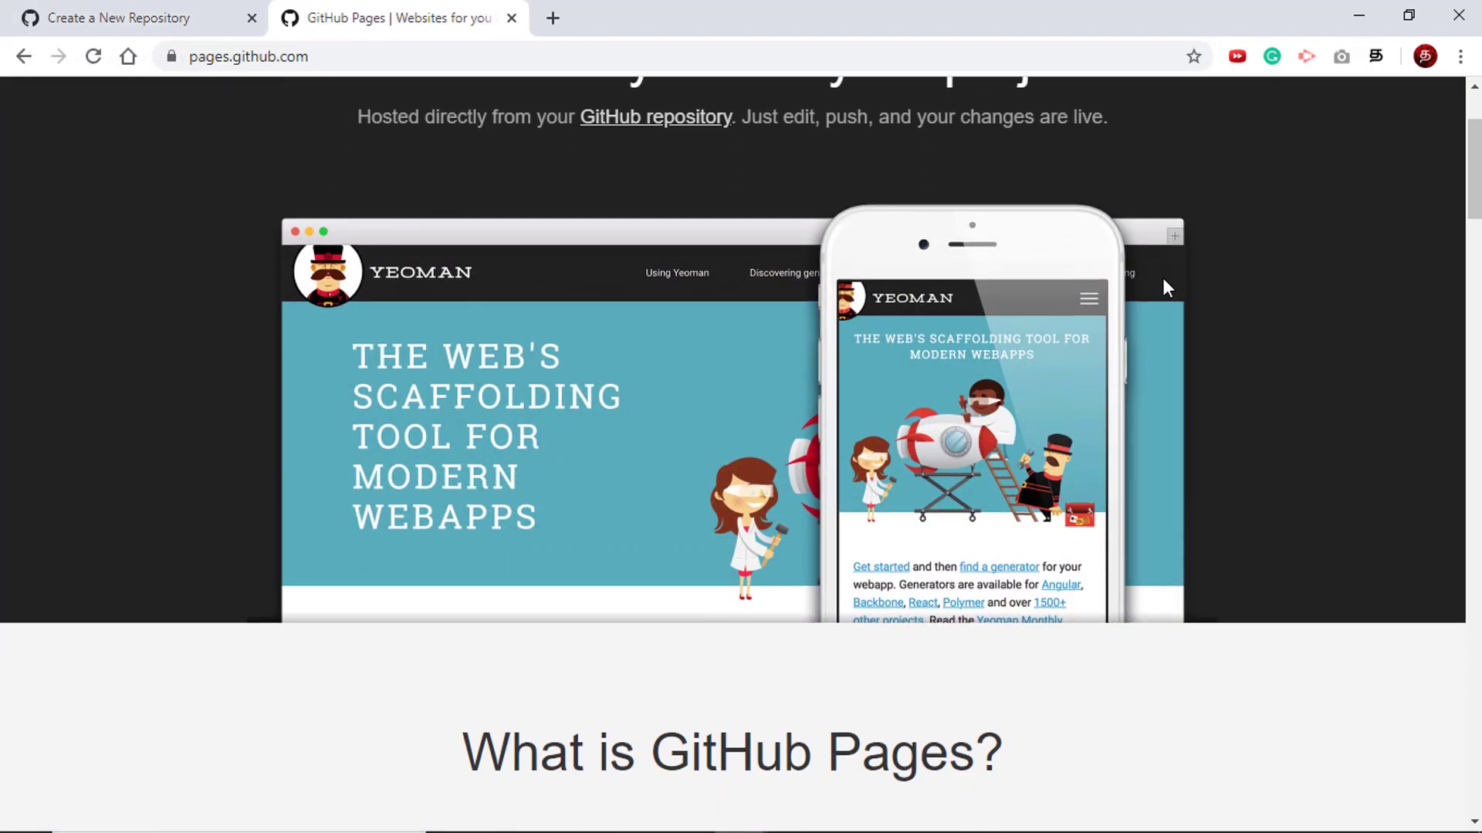
scroll(1165, 280, "down", 5)
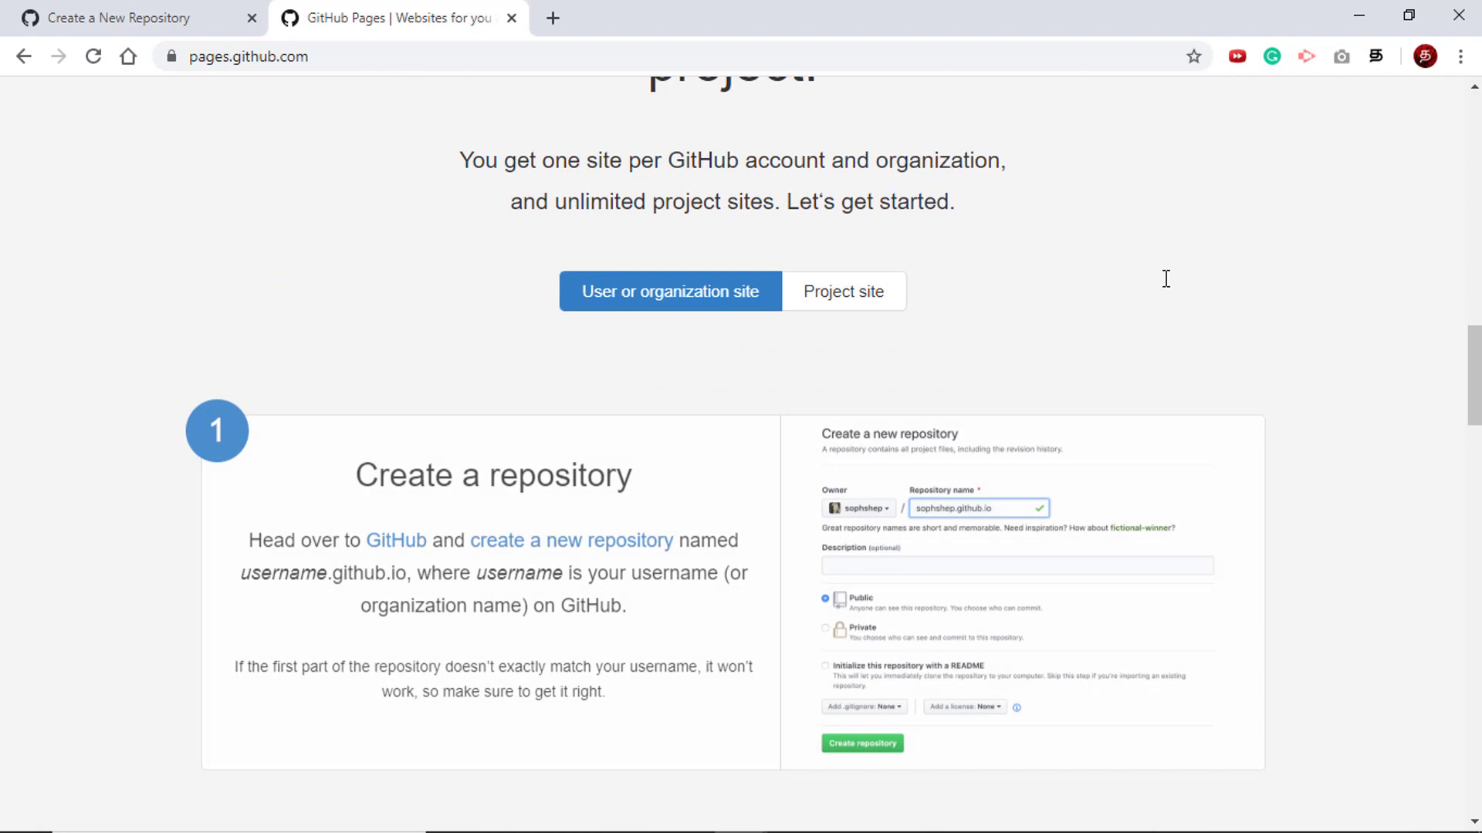
scroll(1165, 278, "down", 2)
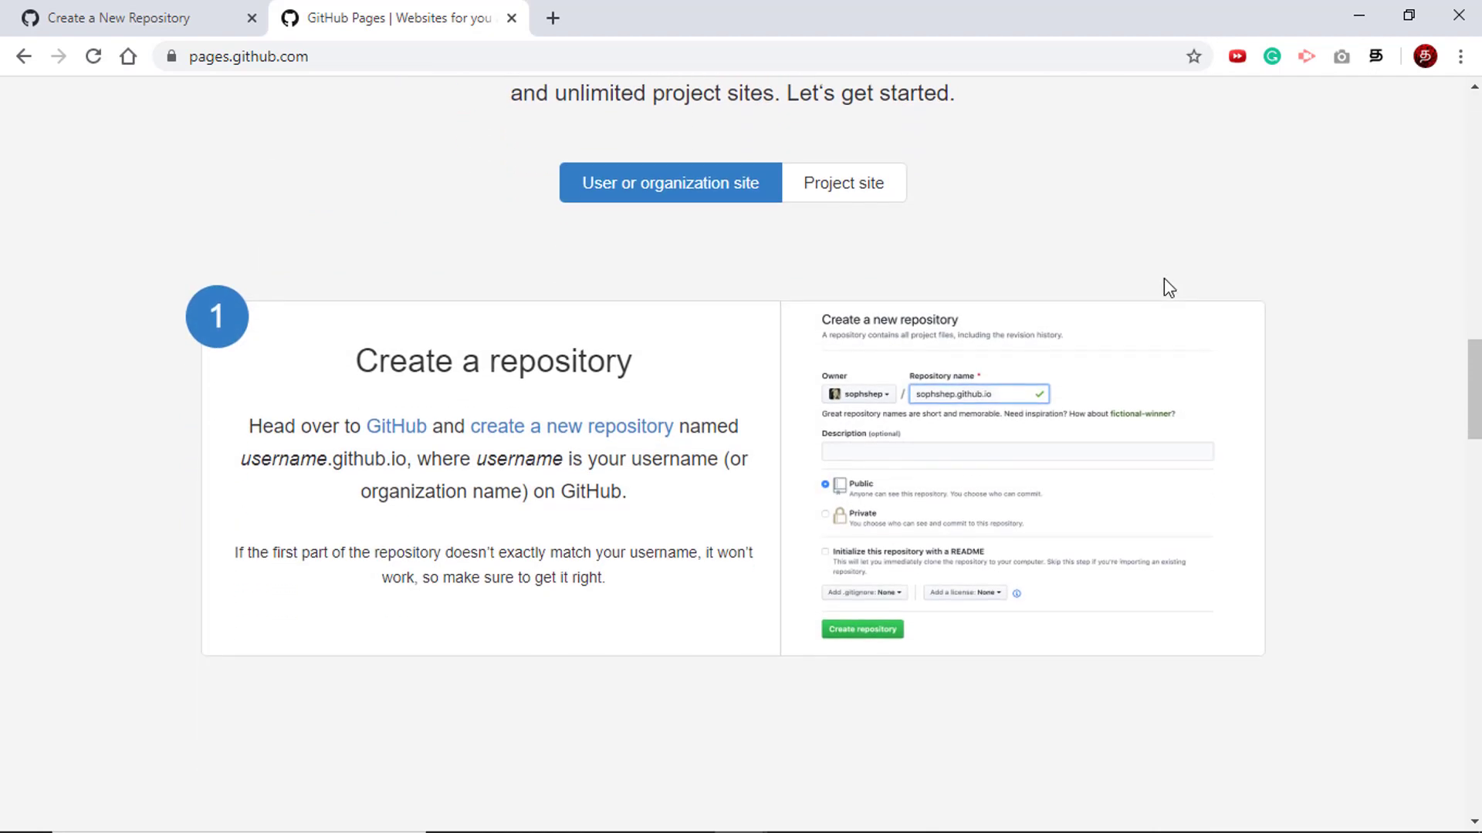
left_click_drag(273, 354, 414, 352)
left_click(380, 349)
left_click_drag(325, 350, 405, 347)
key("ctrl+c")
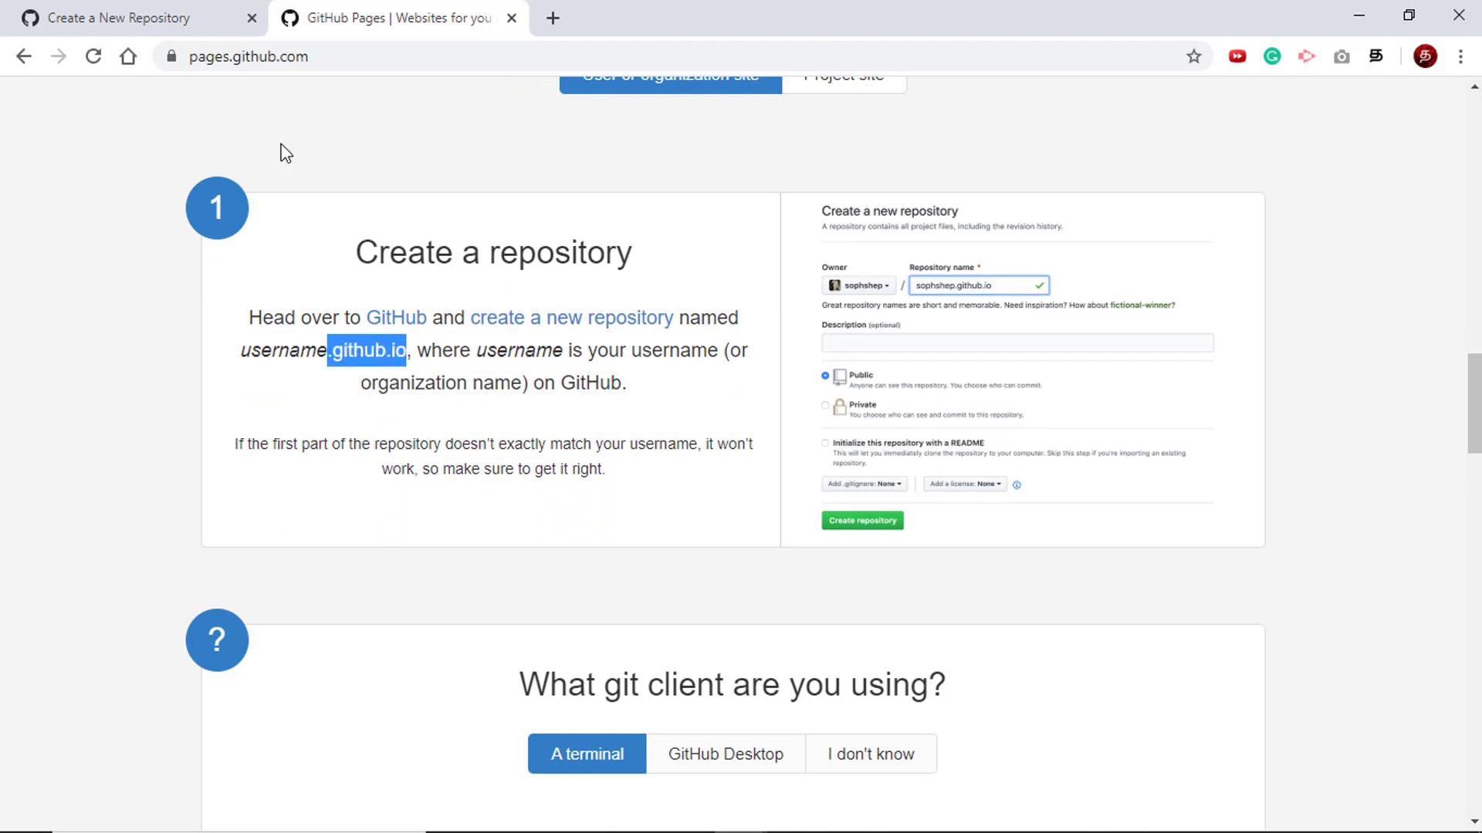
Name the new repository with the account username plus .github.io and create it
left_click(177, 22)
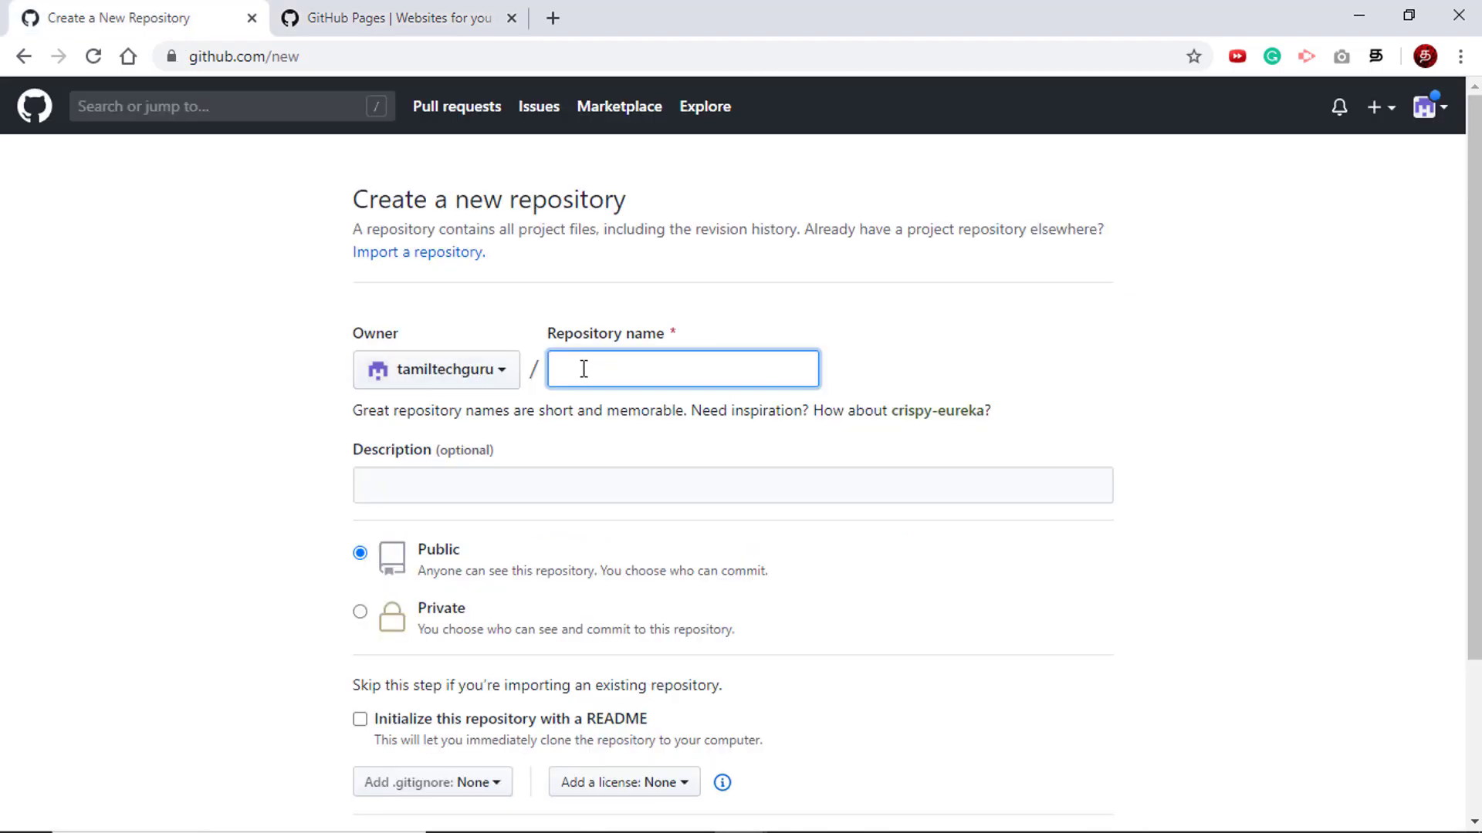
type("tamiltechgur")
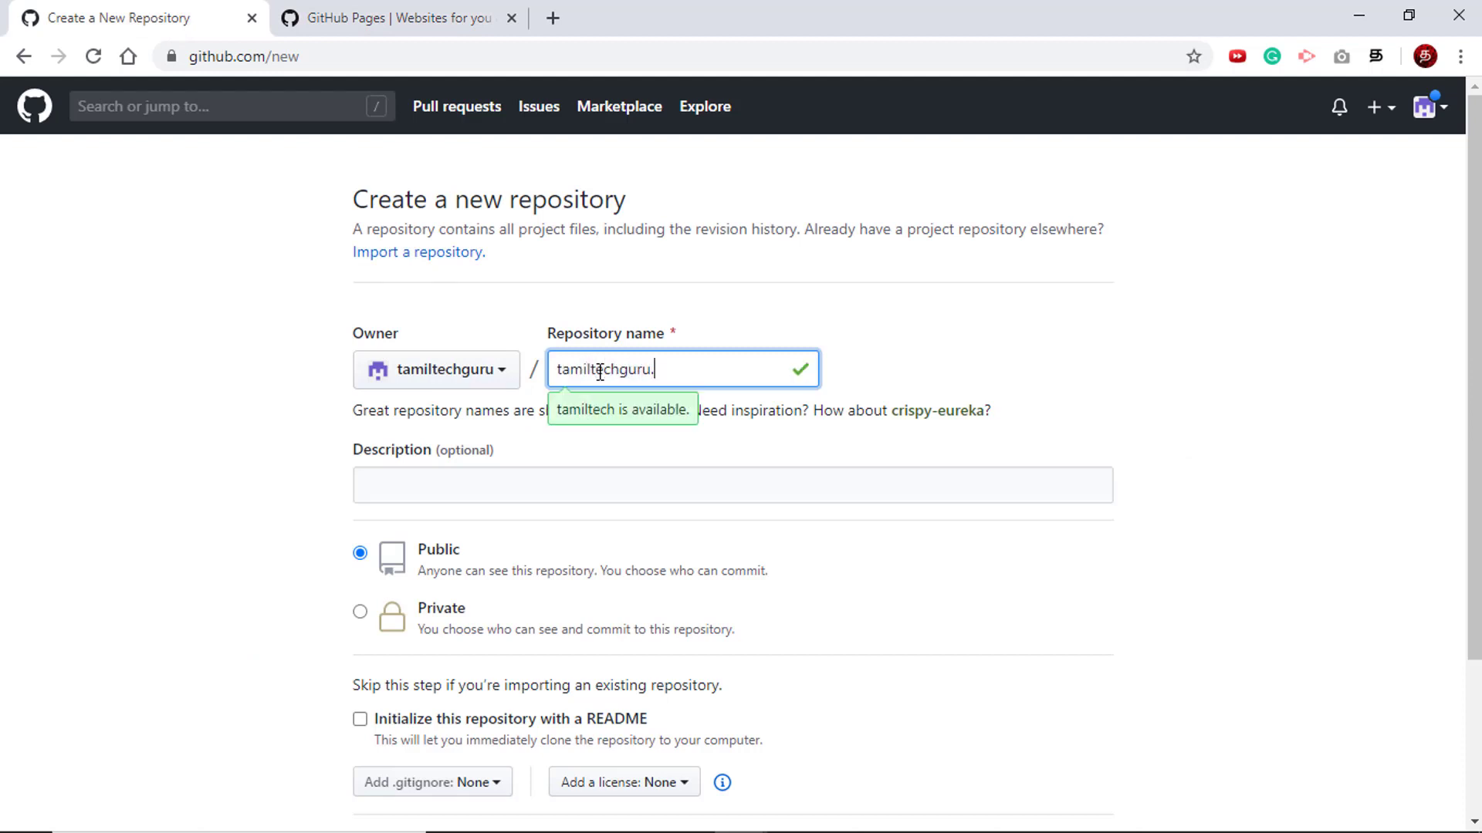
type("u.")
key("ctrl+v")
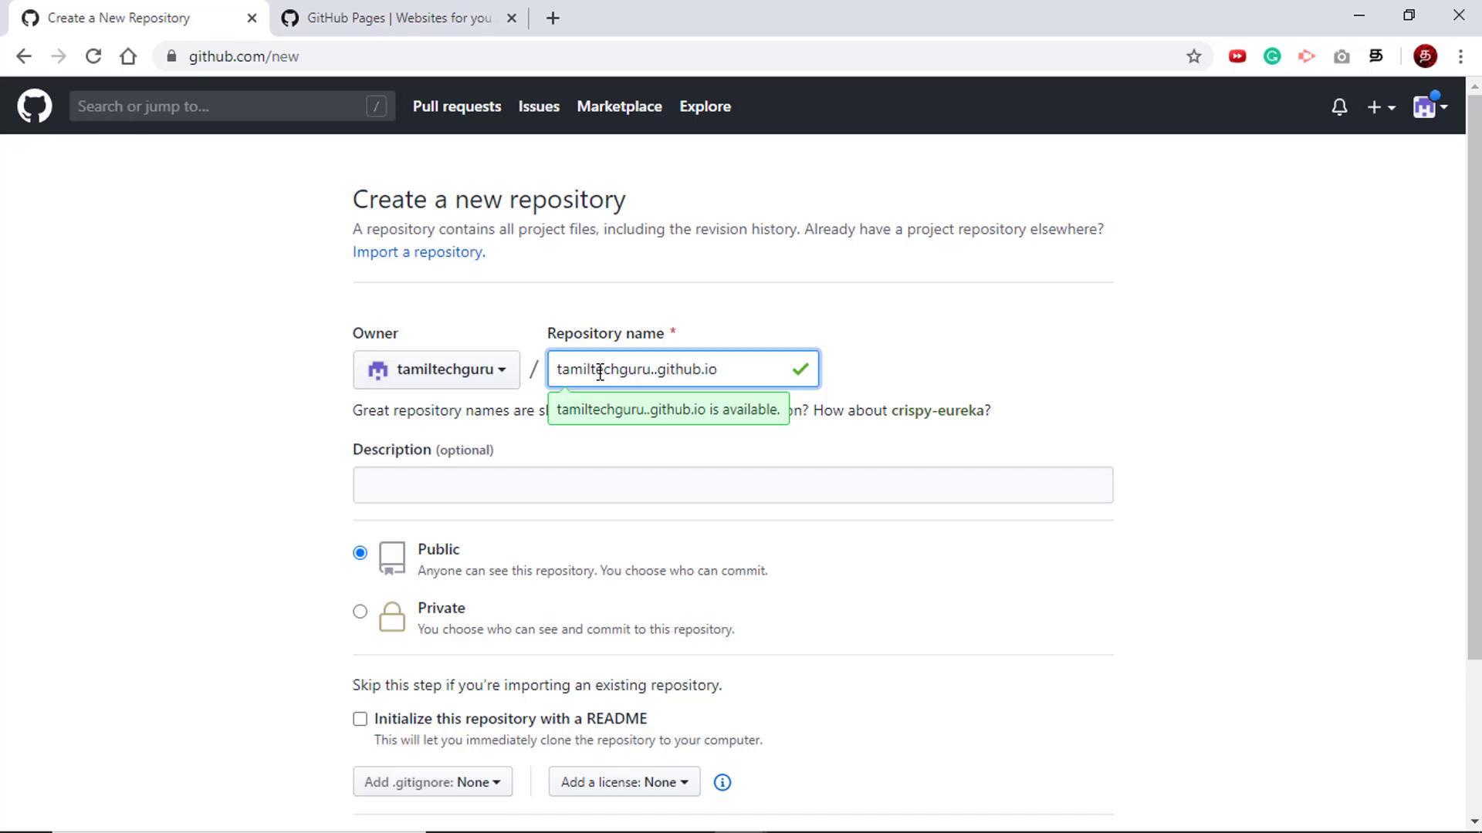
key("BackSpace")
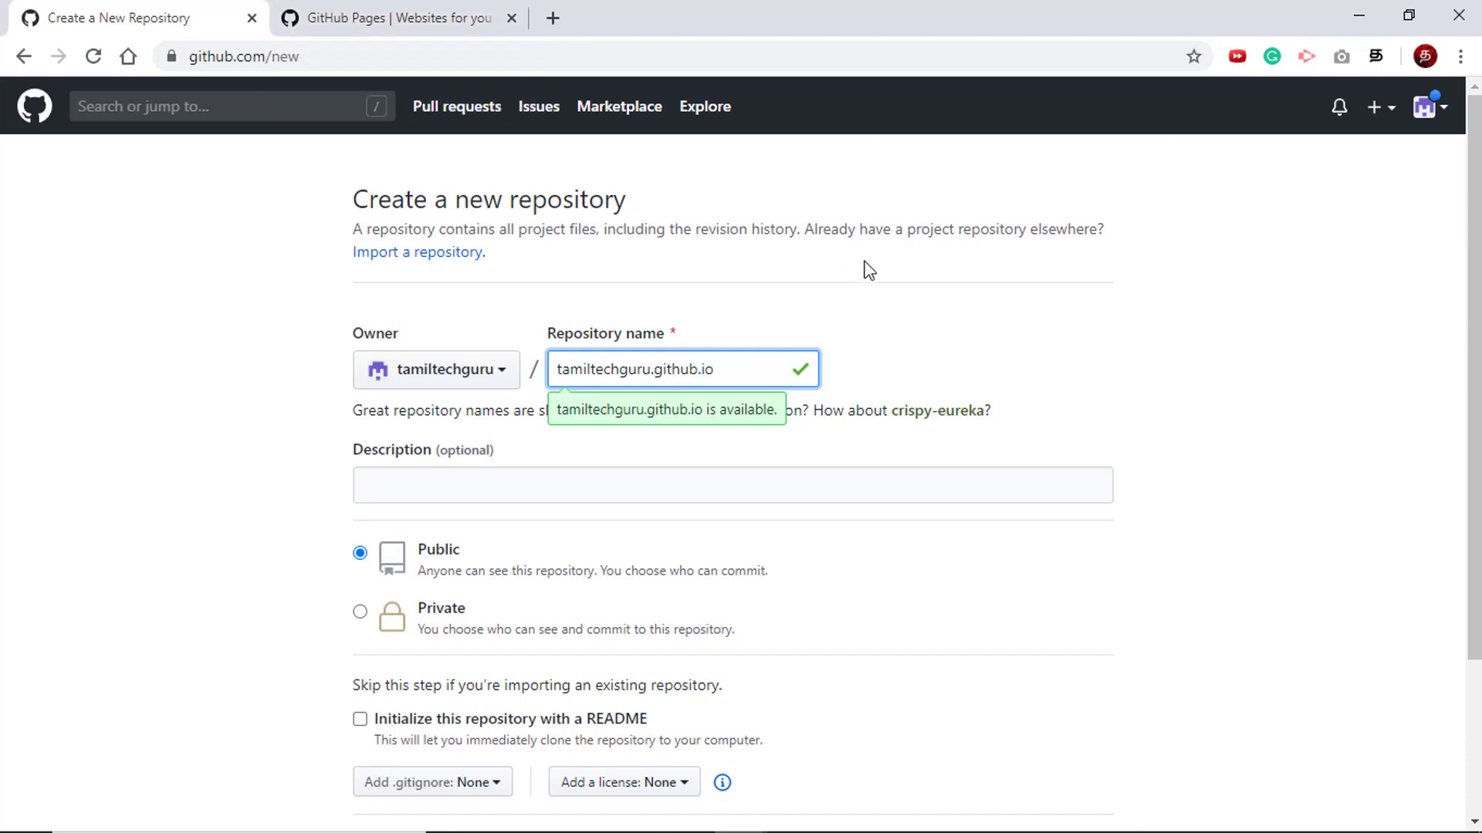
scroll(841, 390, "down", 3)
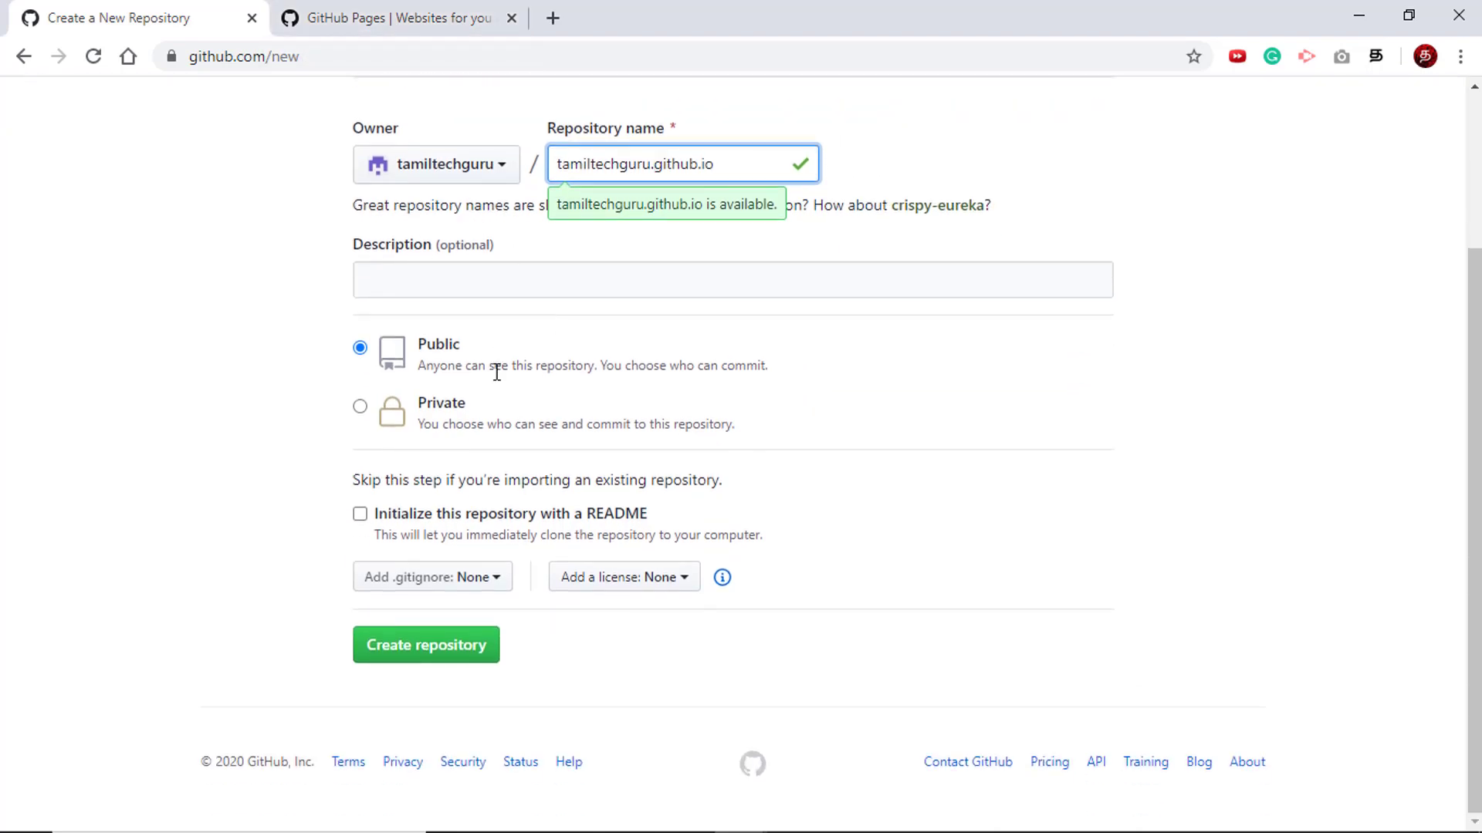
left_click(414, 665)
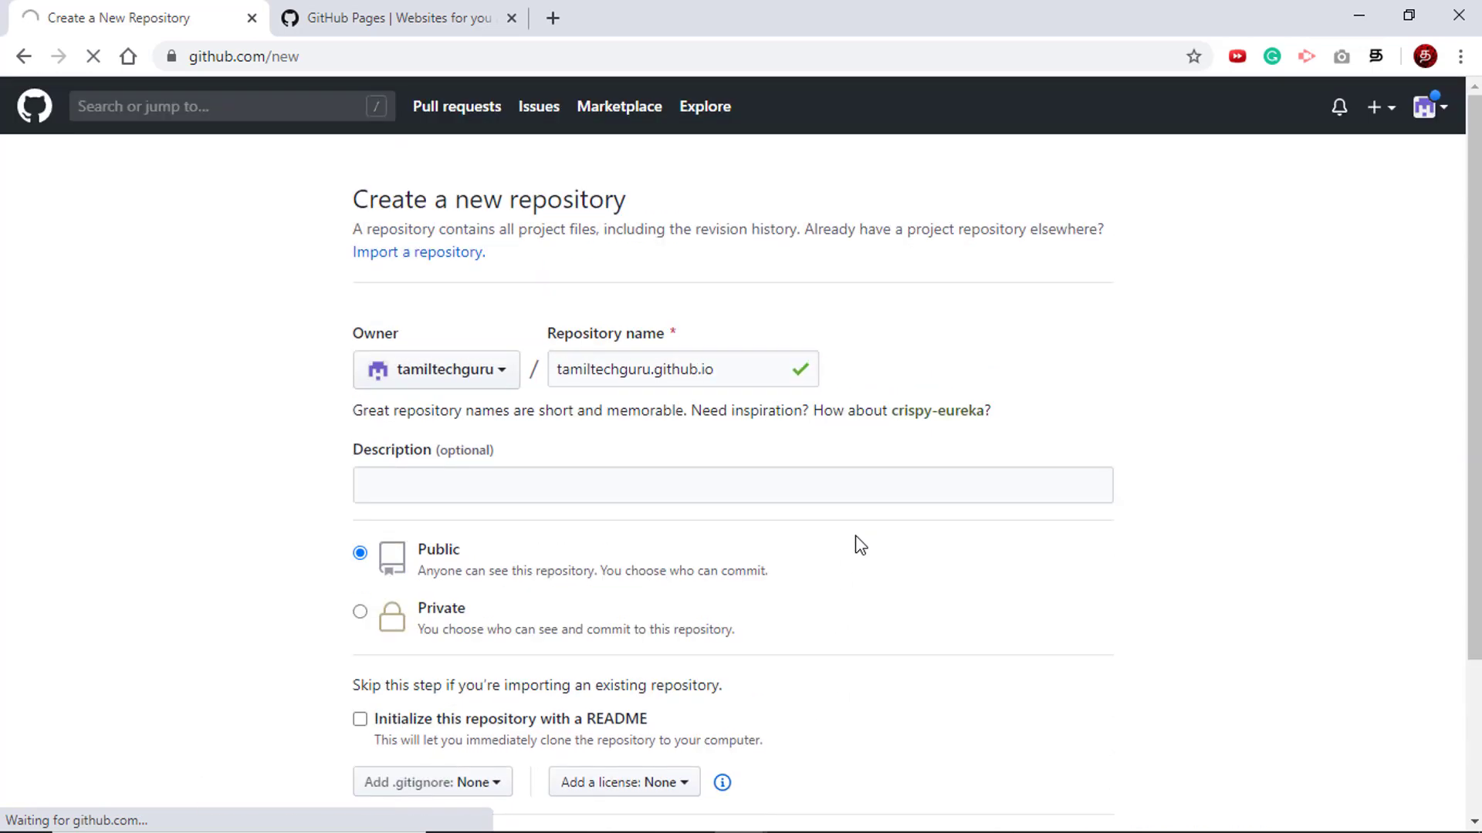
Open the new repository's upload-files page and dismiss the GitHub Actions popup
scroll(730, 538, "down", 7)
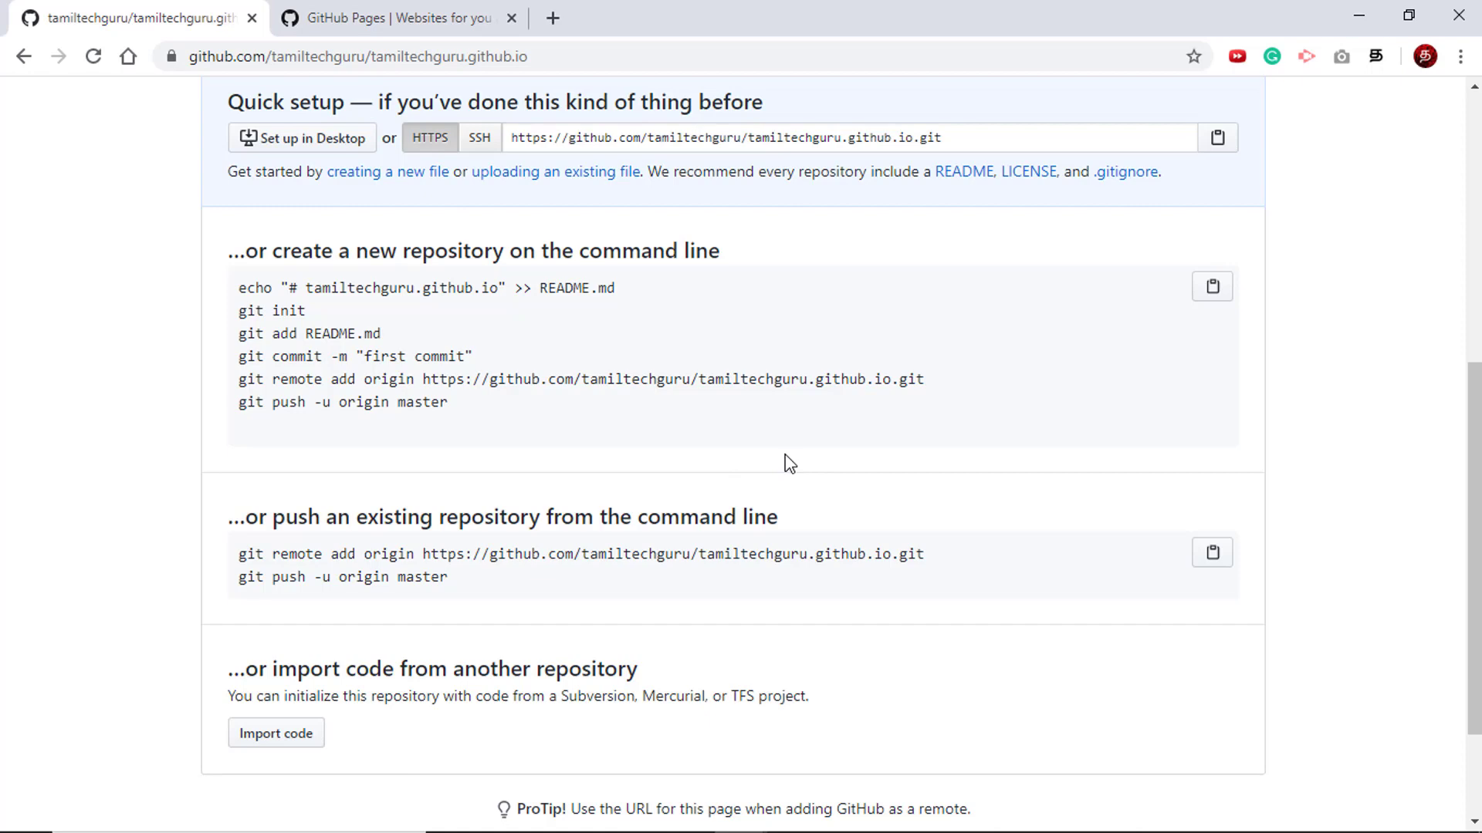
scroll(788, 463, "up", 3)
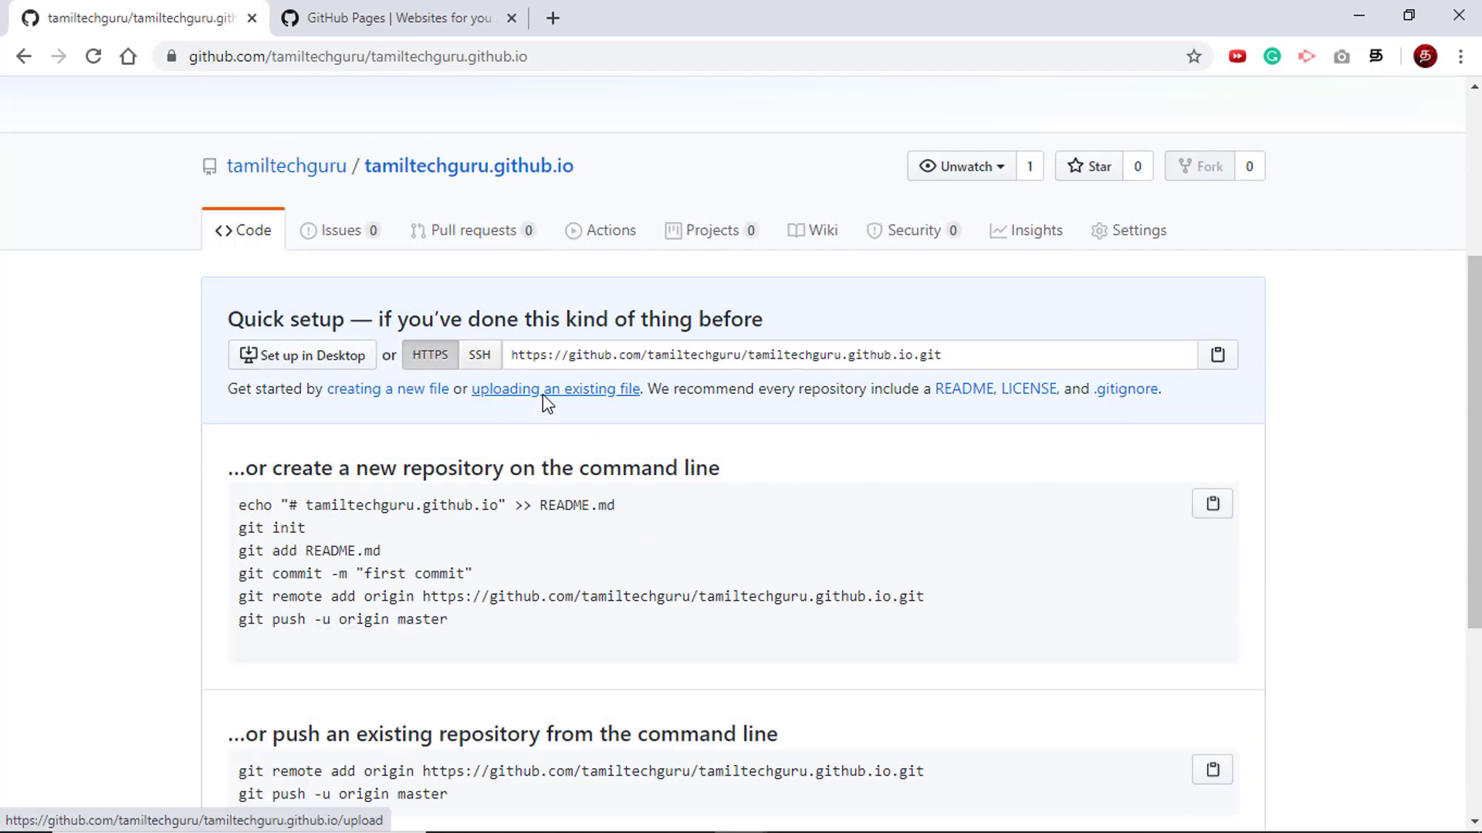
left_click(572, 397)
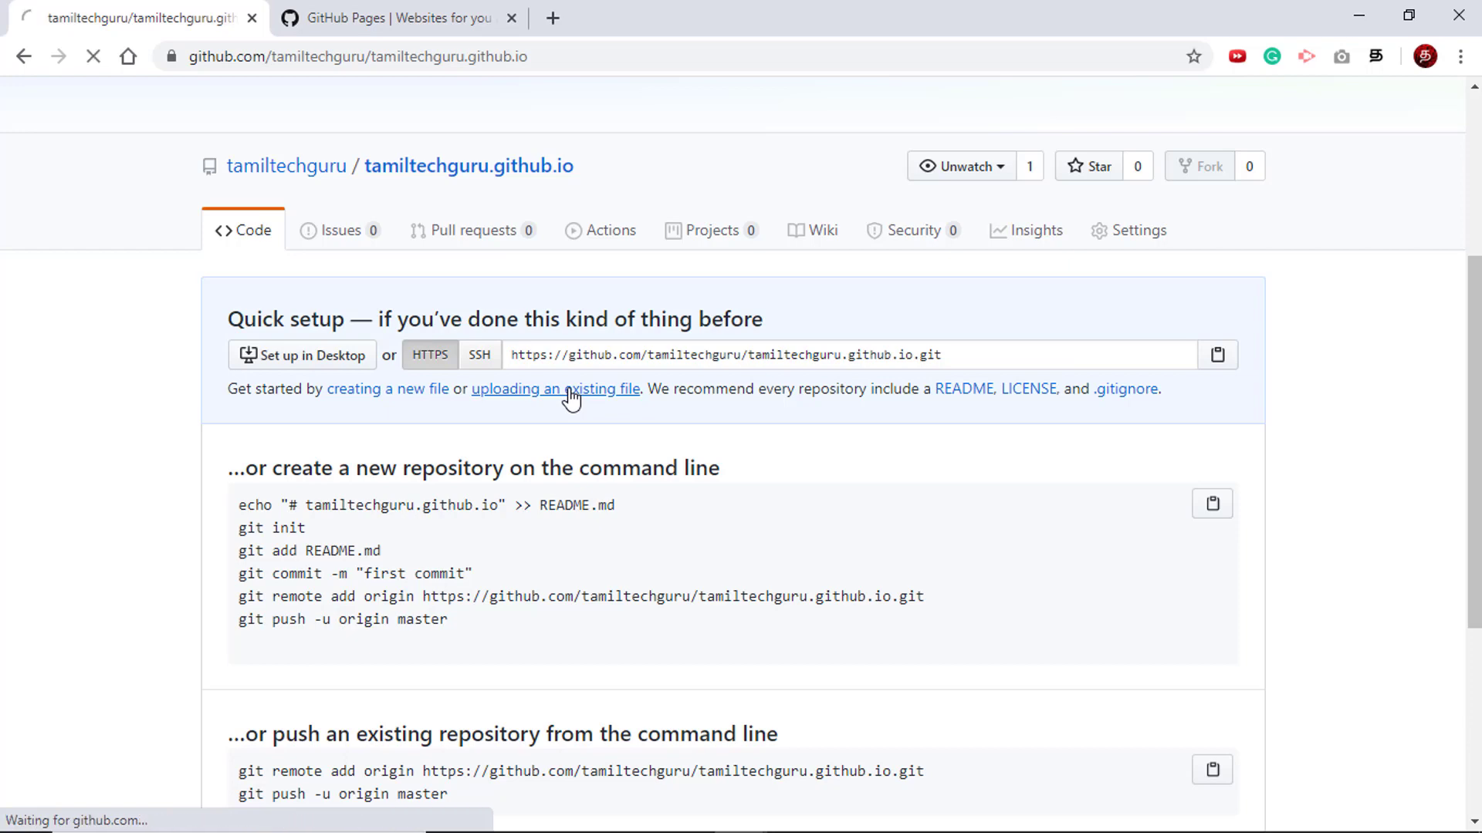
scroll(833, 464, "down", 3)
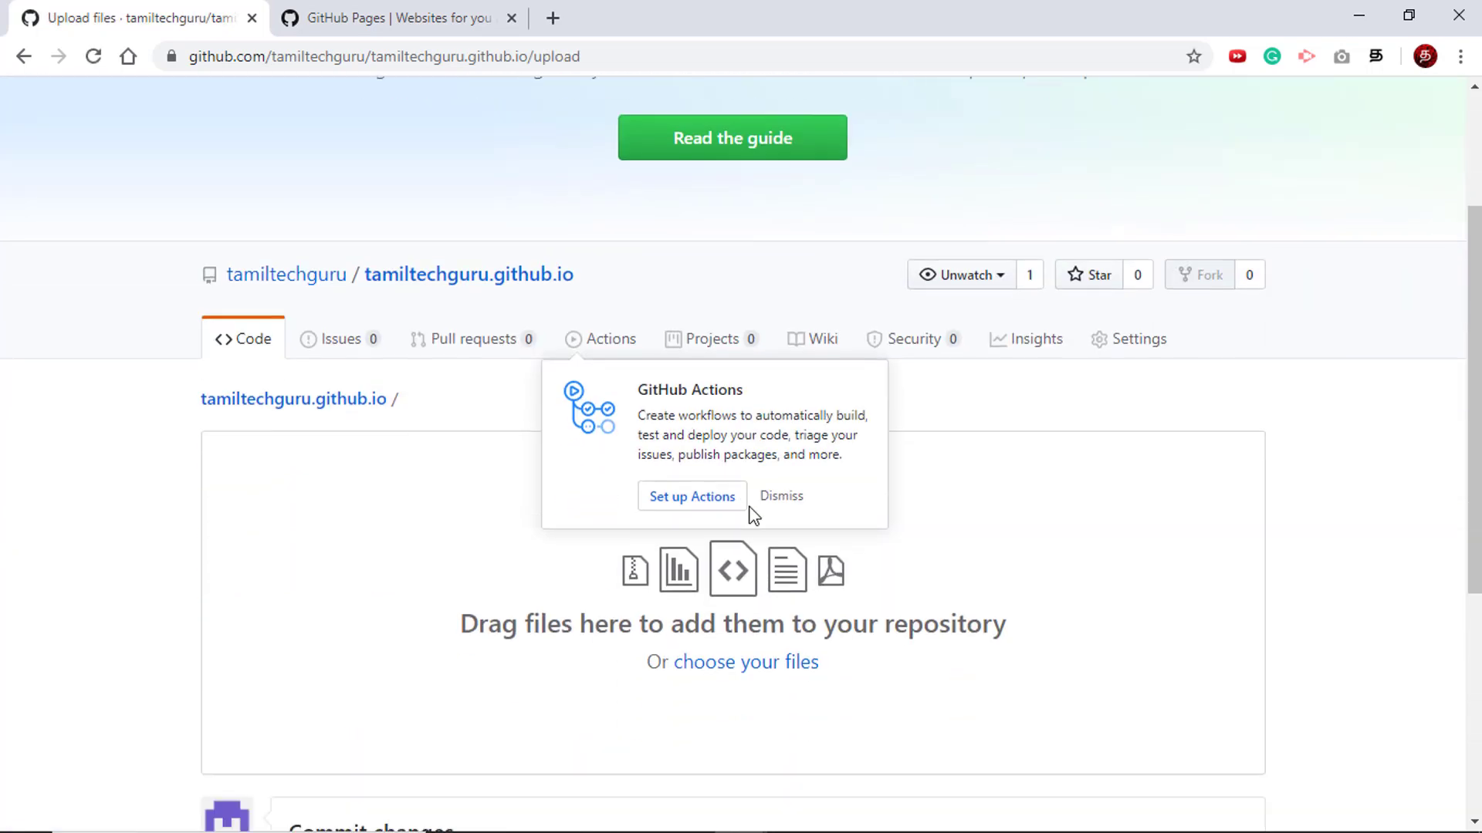
left_click(781, 497)
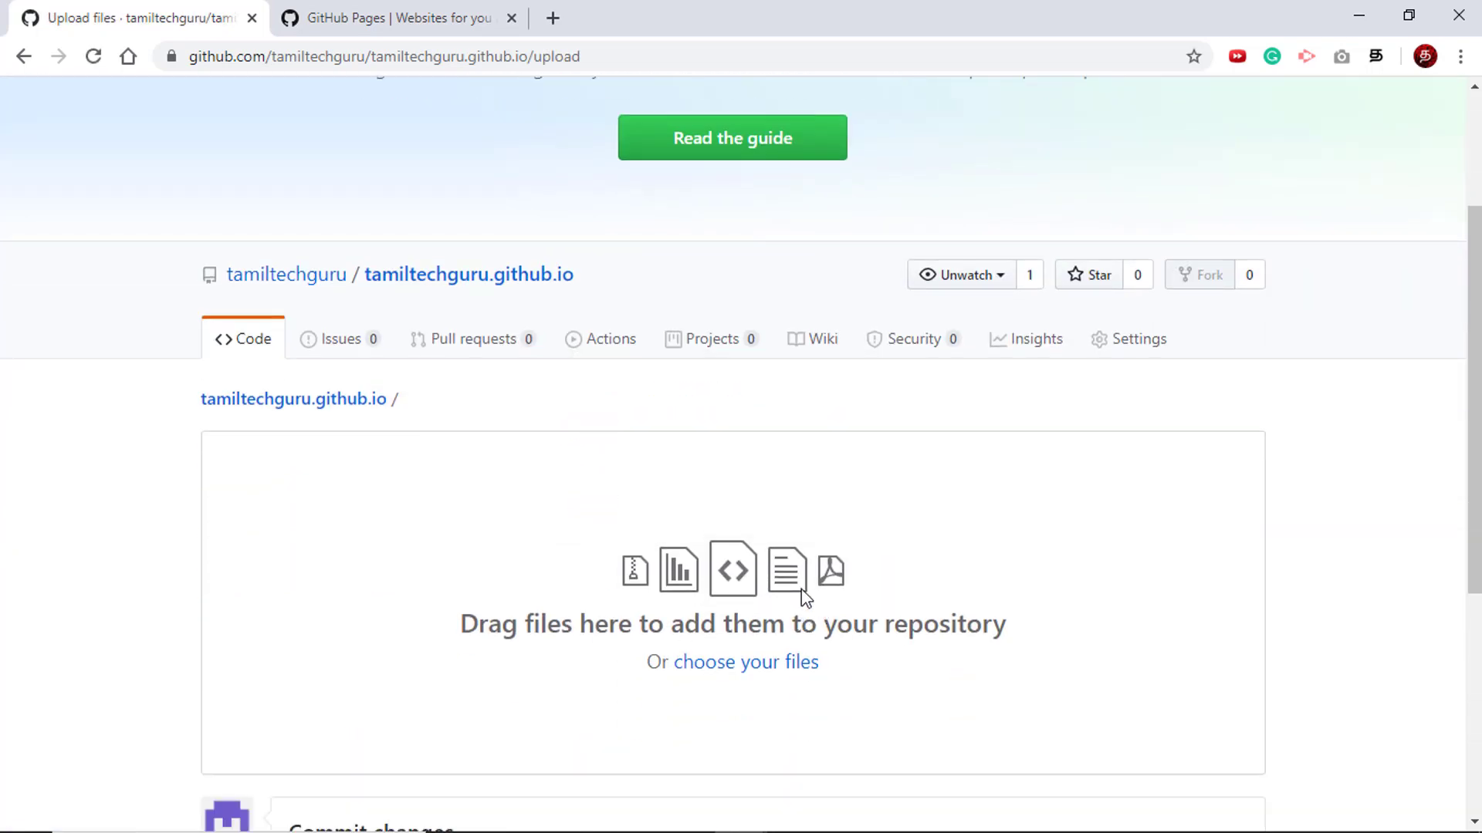
scroll(804, 596, "down", 3)
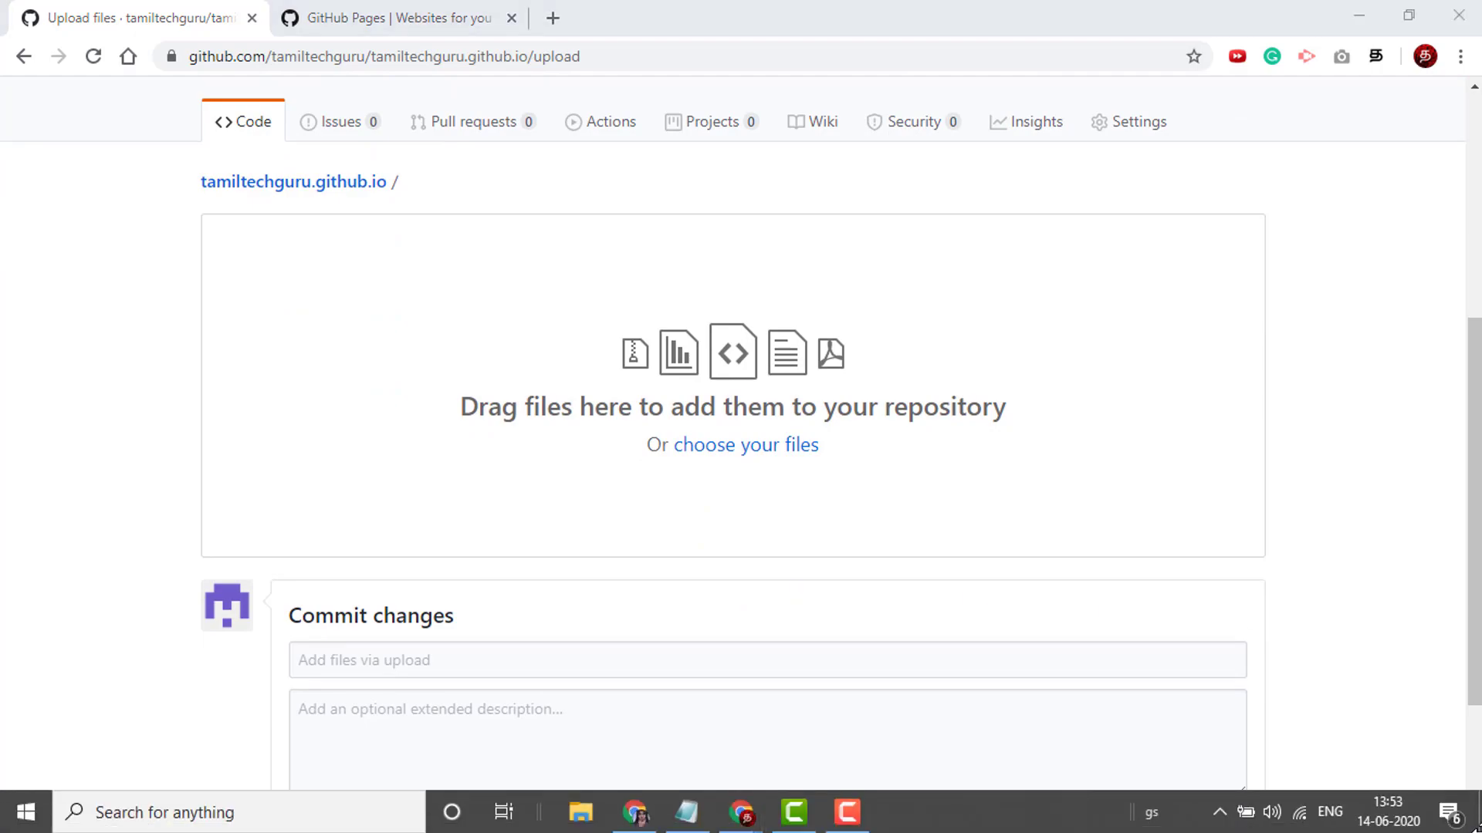
Drag the Tamil folder from the desktop into the GitHub upload area to queue Malar.ttf and stylesheet.css
left_click(1453, 810)
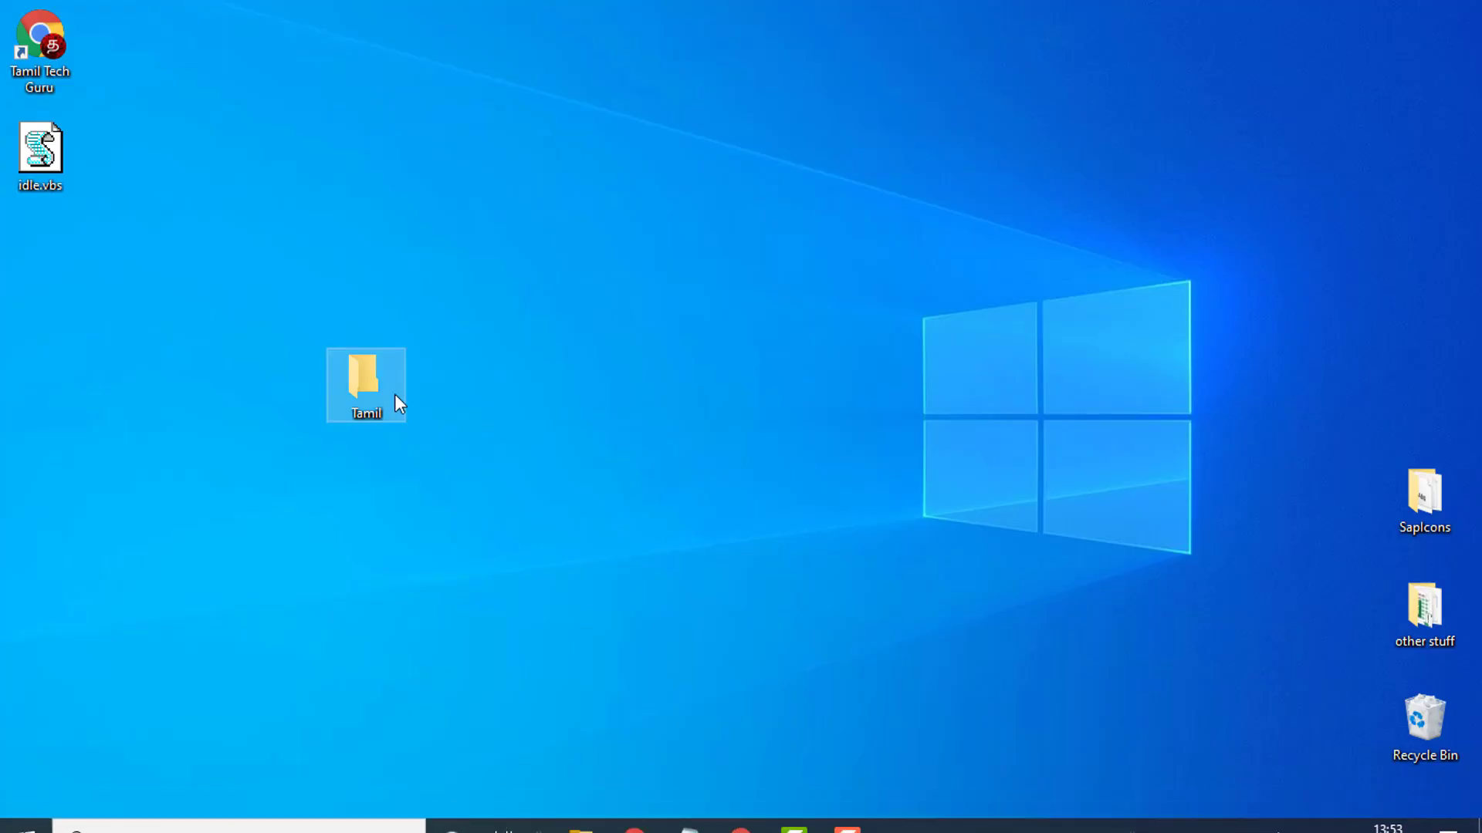
left_click_drag(377, 384, 817, 460)
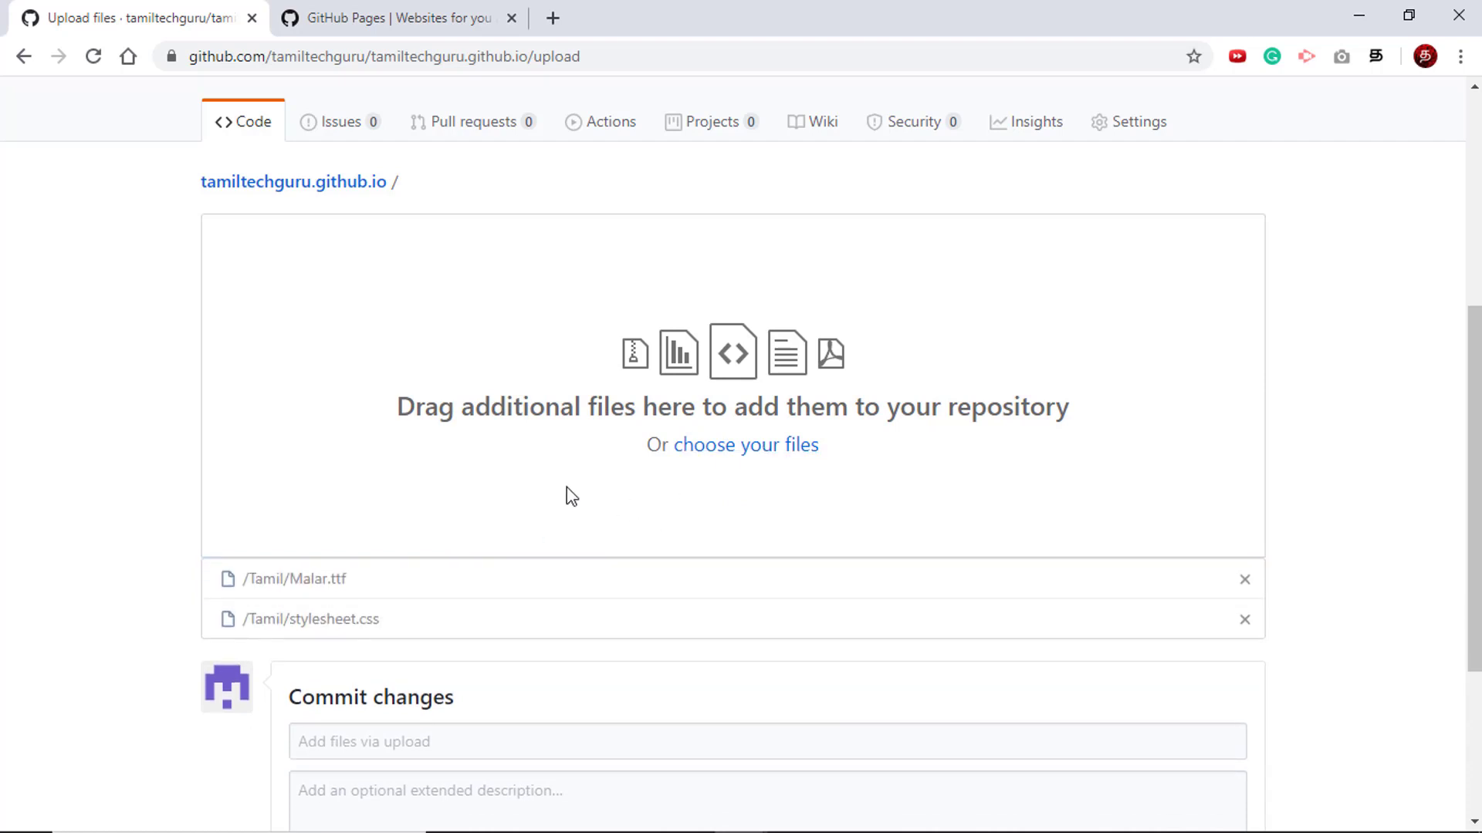
Commit the uploaded Tamil font and stylesheet with the message 'Tamil font Malar.ttf first commit'
scroll(567, 488, "down", 4)
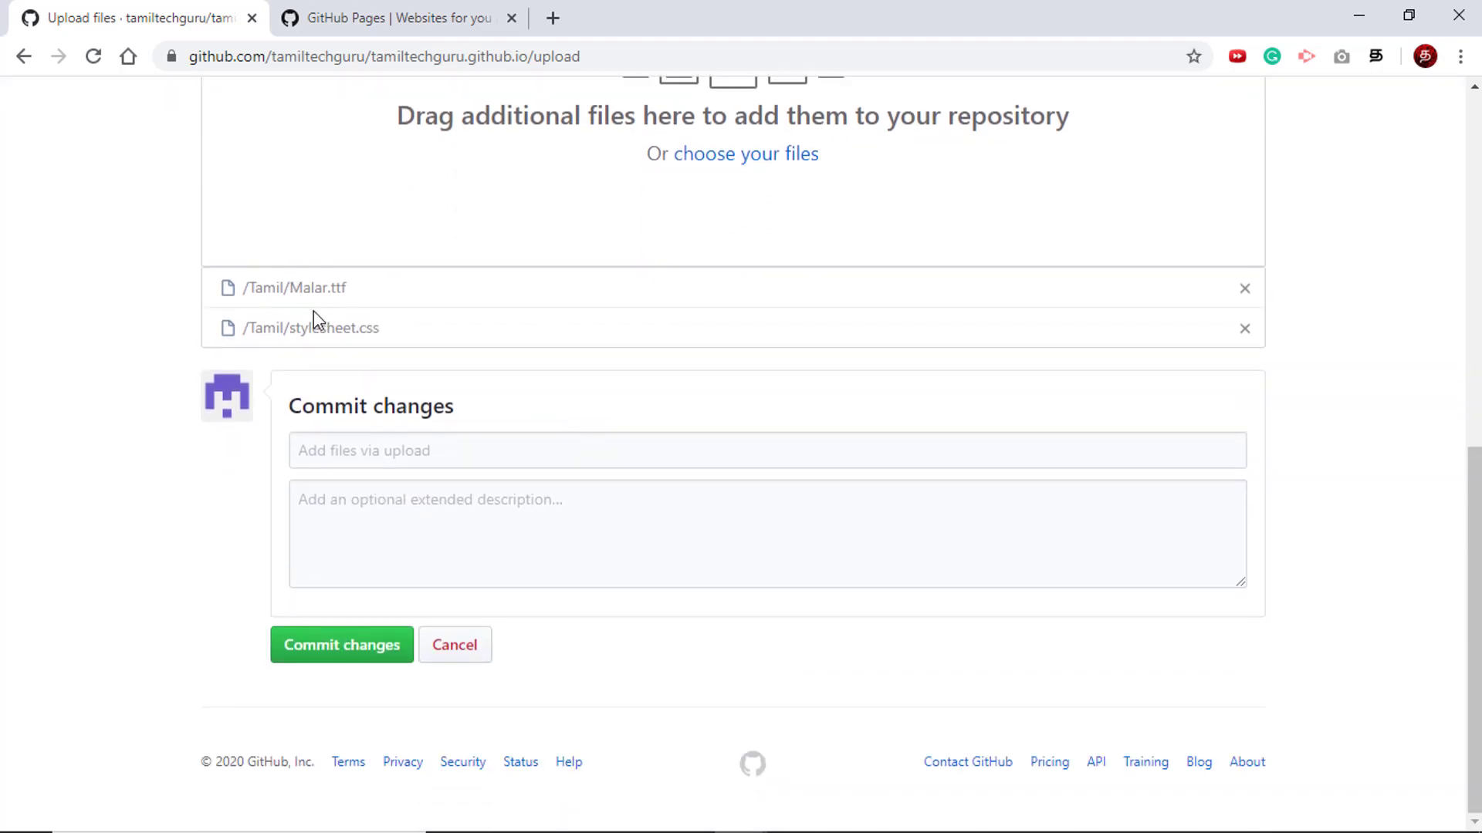
left_click(431, 456)
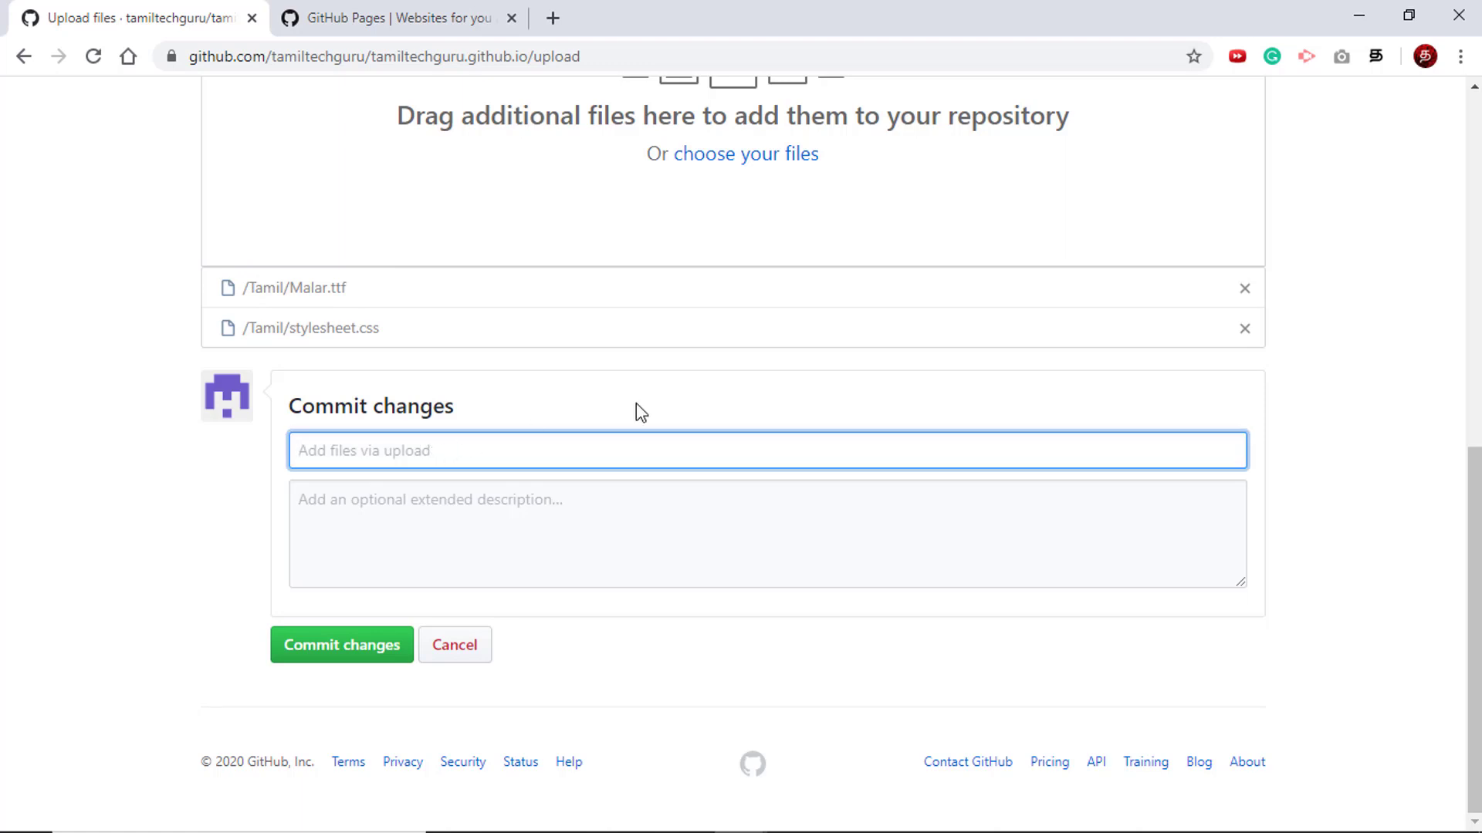
type("Tamil font")
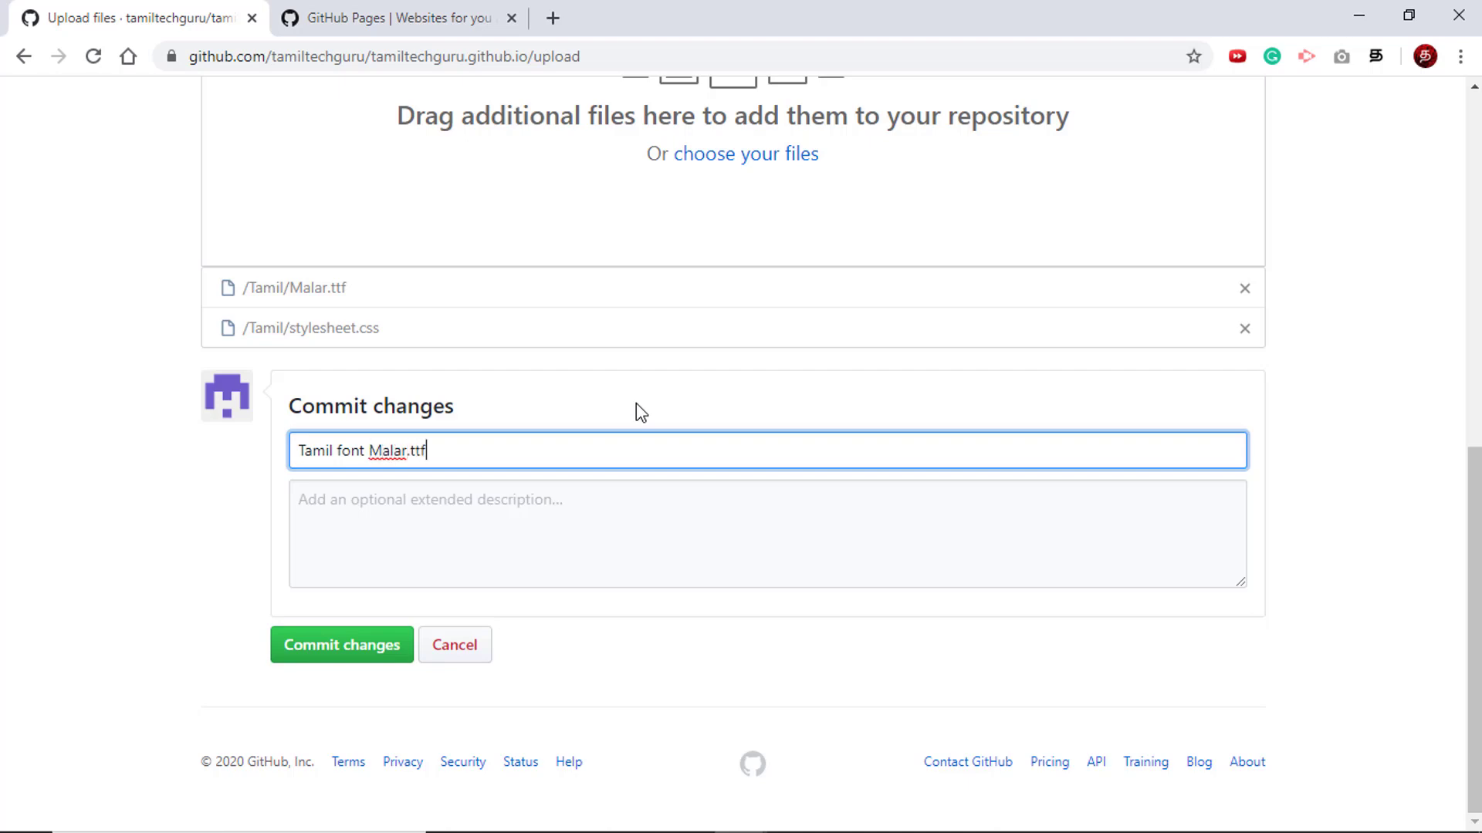
type("Malar.ttf first commit")
left_click(362, 652)
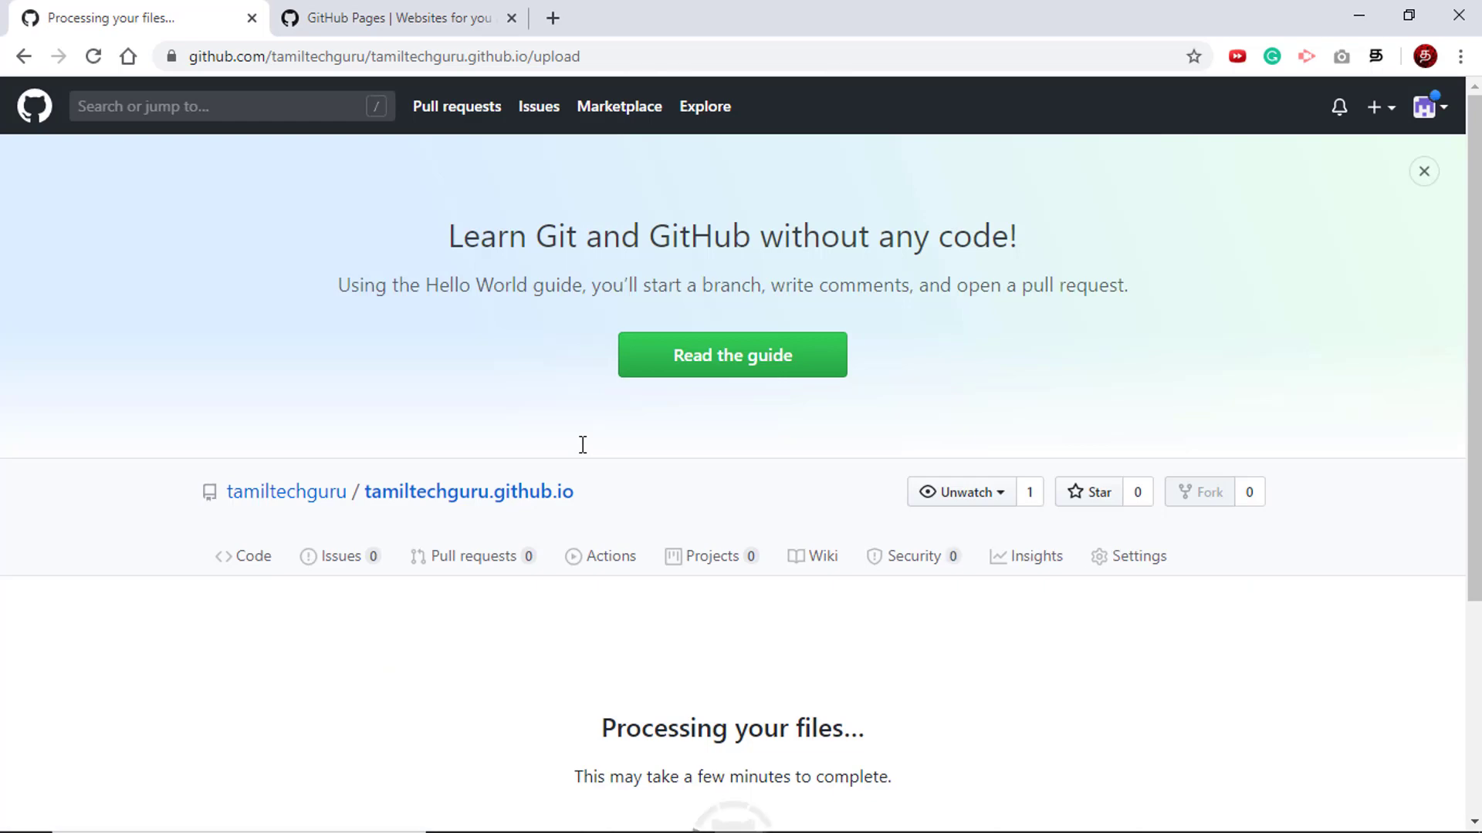
scroll(582, 445, "down", 4)
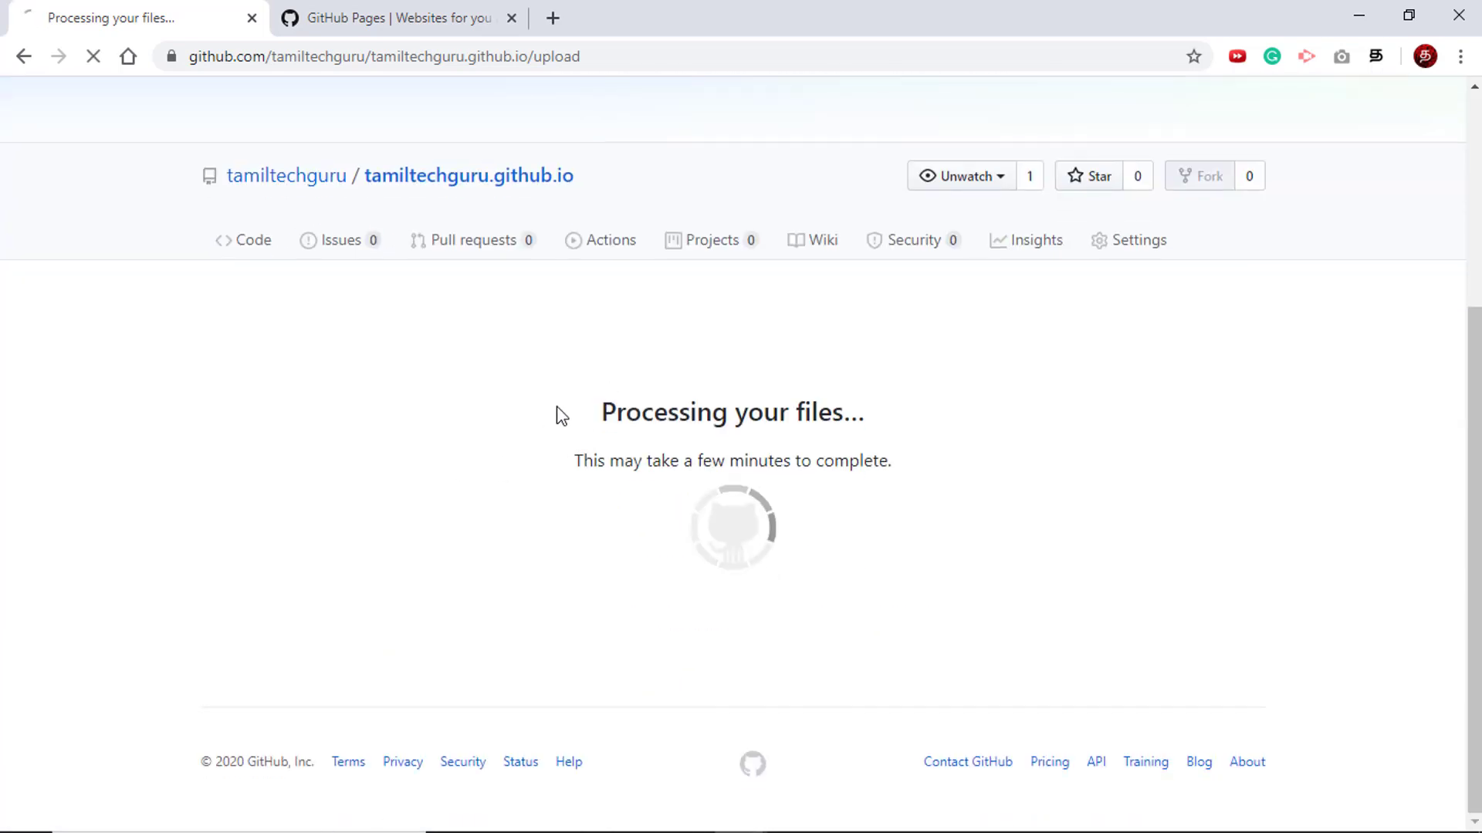
scroll(544, 434, "down", 4)
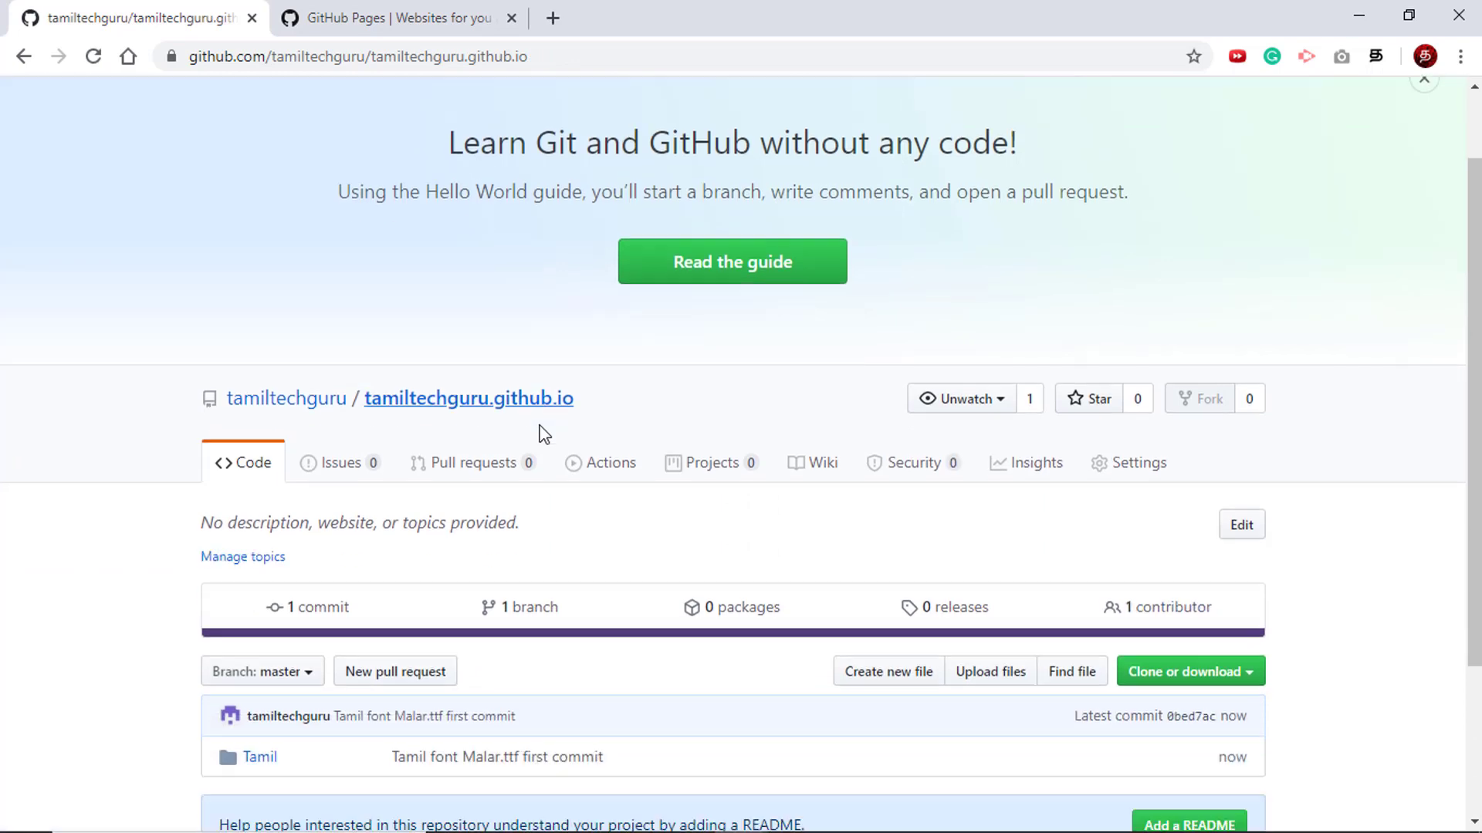
left_click(260, 543)
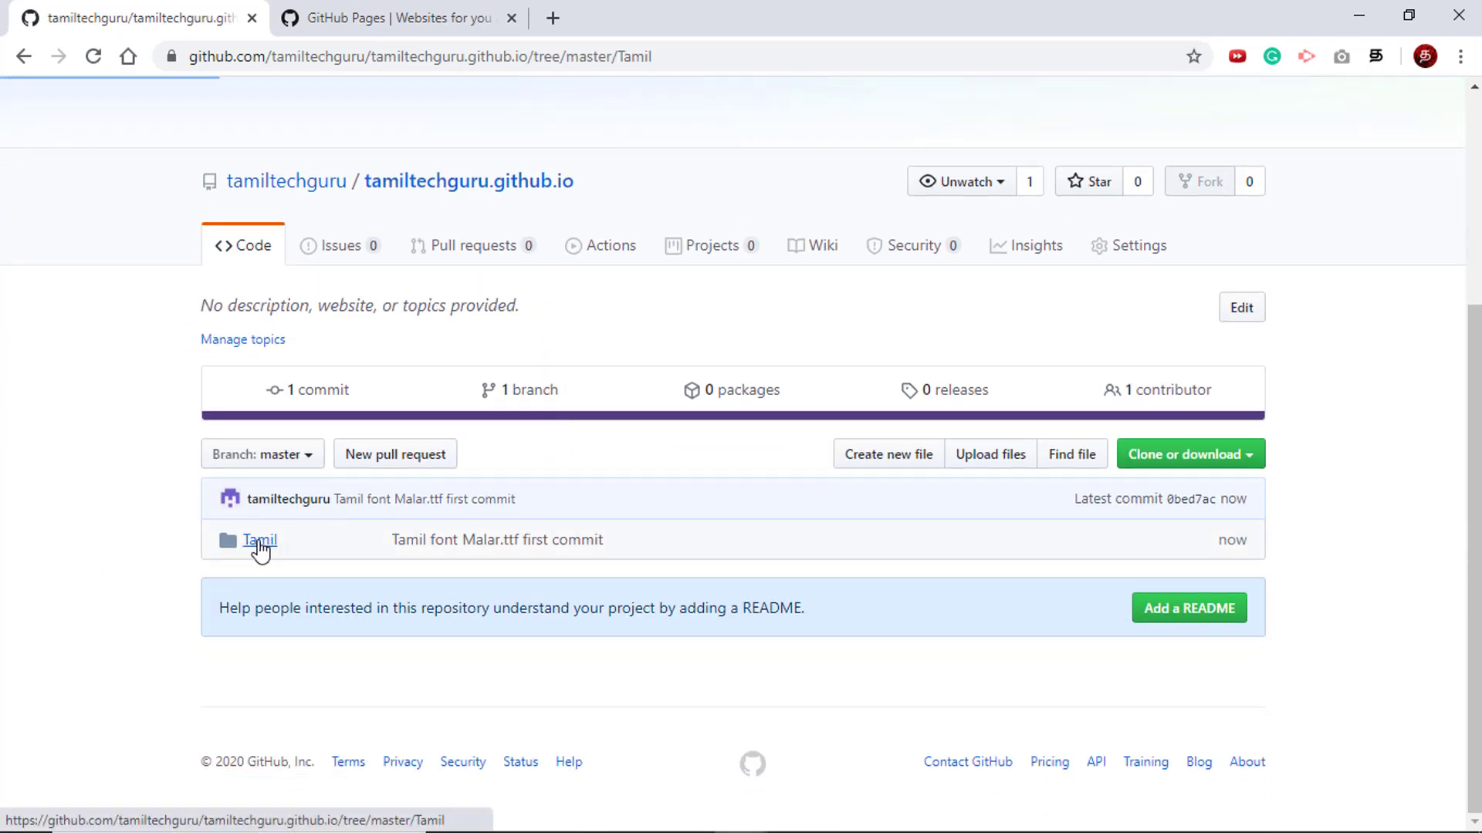
scroll(463, 446, "down", 2)
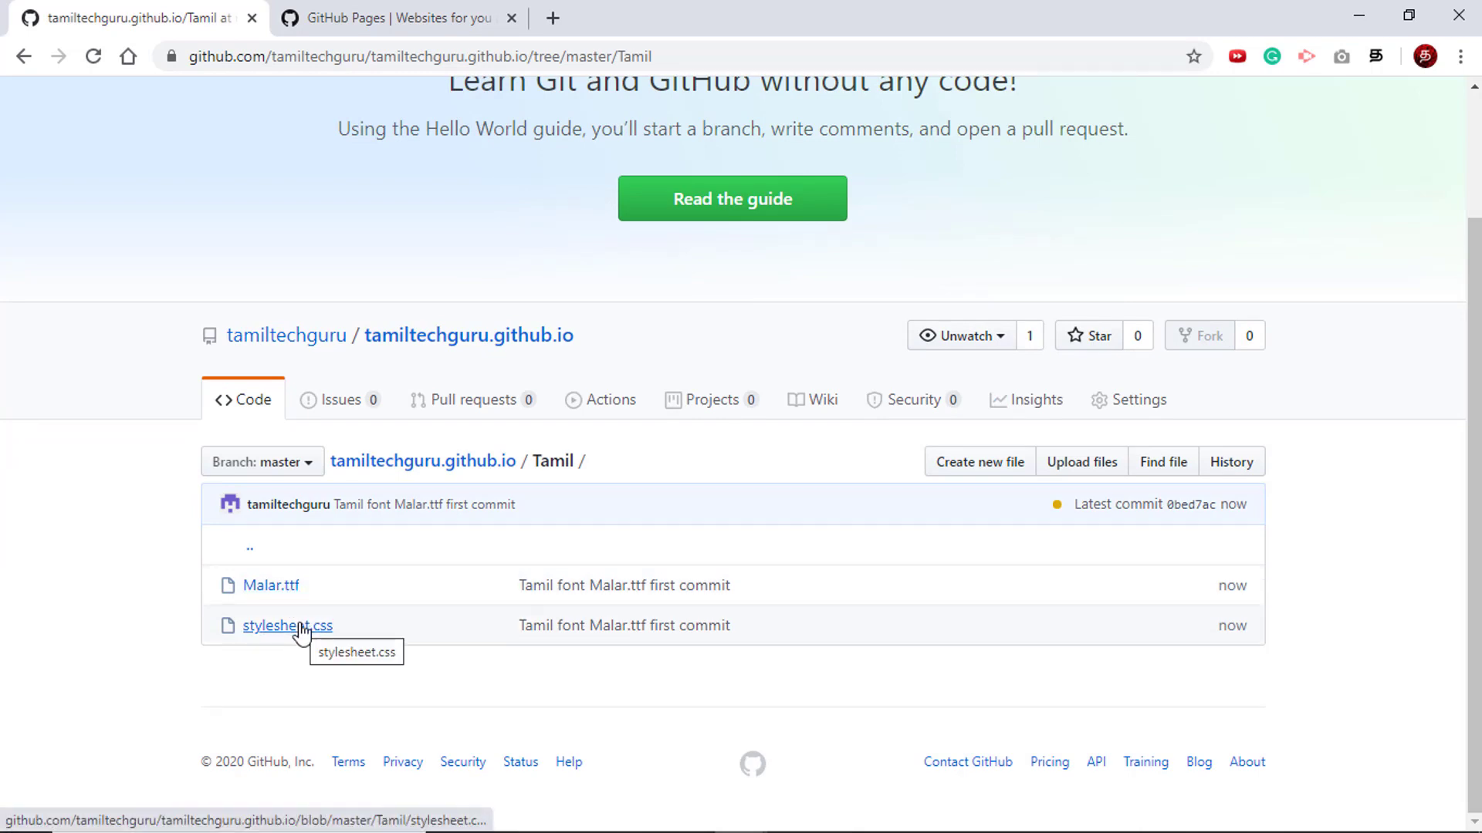
left_click(311, 631)
scroll(679, 457, "down", 5)
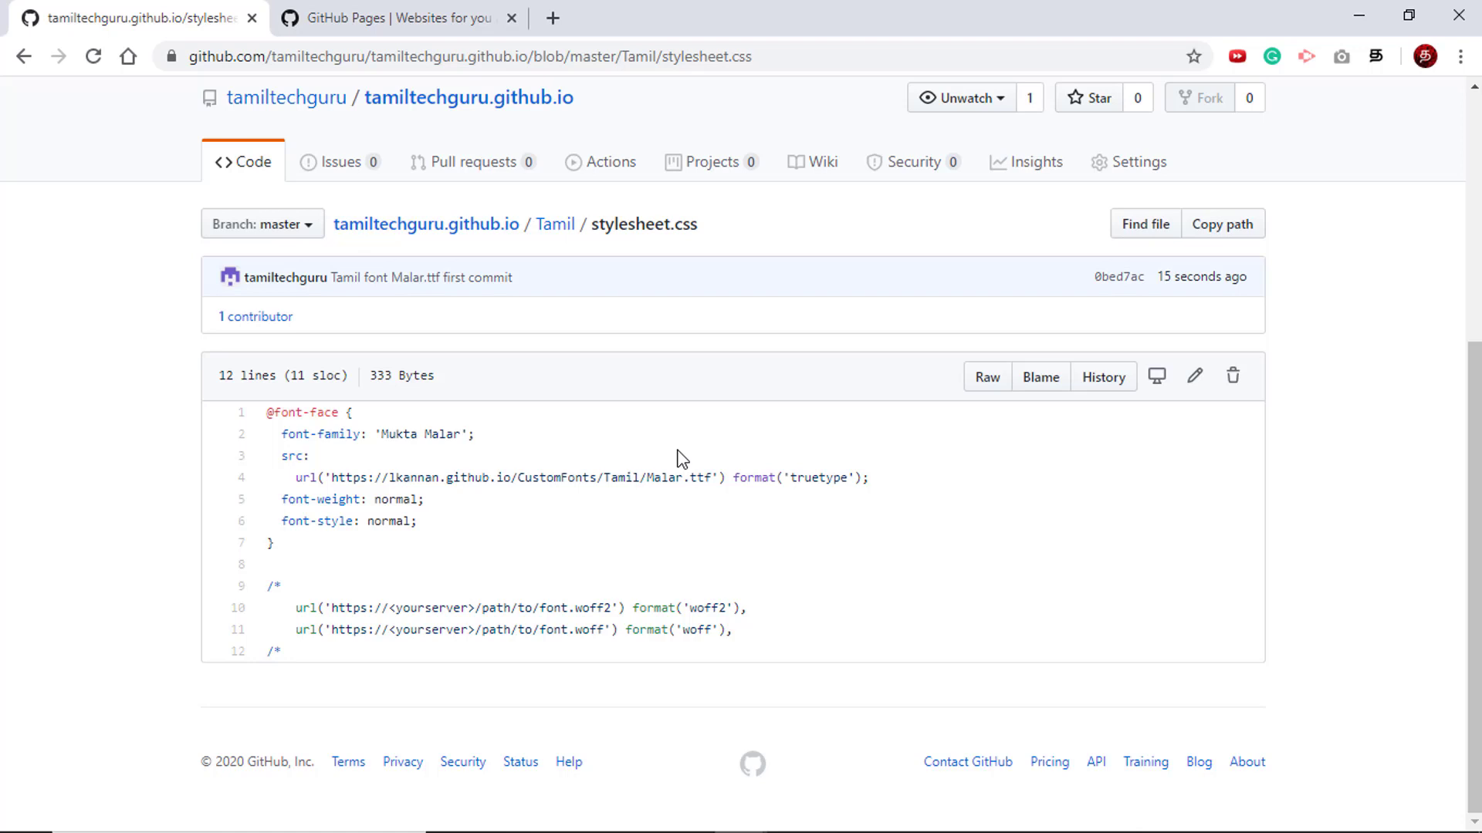
Test the raw stylesheet's font URL, which downloads Malar (1).ttf
left_click(986, 388)
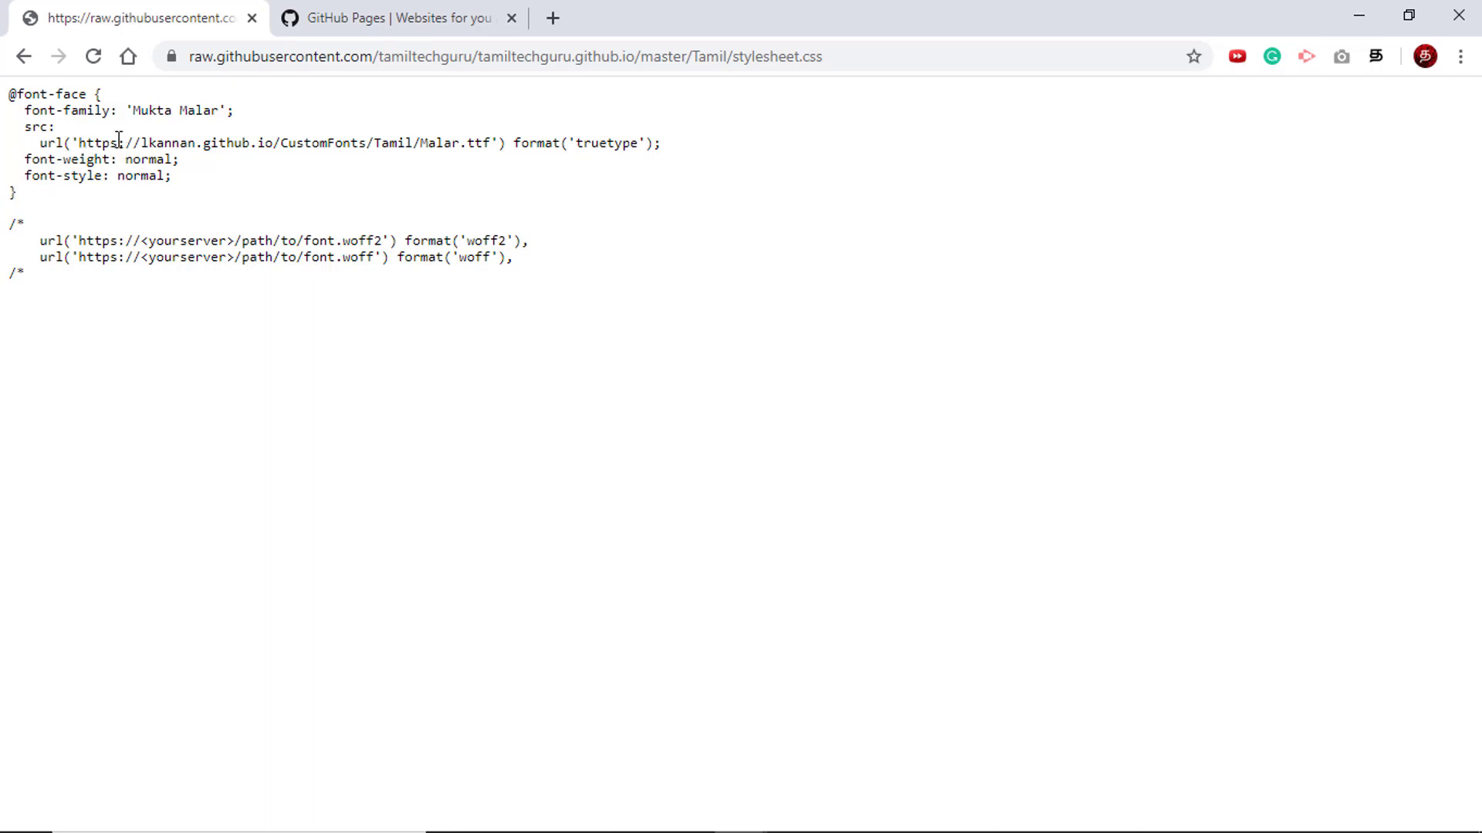
left_click_drag(78, 142, 490, 143)
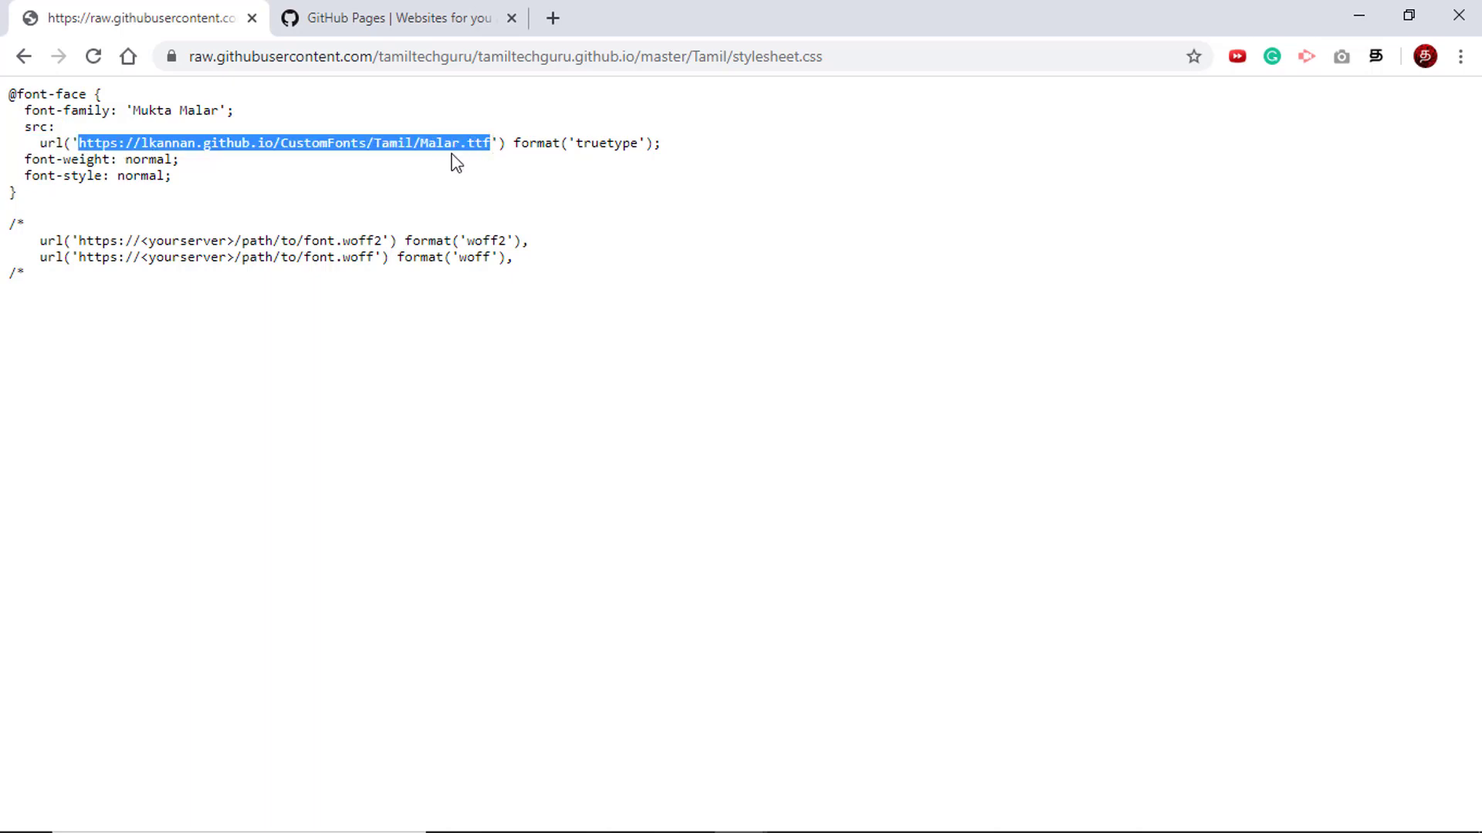
right_click(474, 139)
left_click(595, 185)
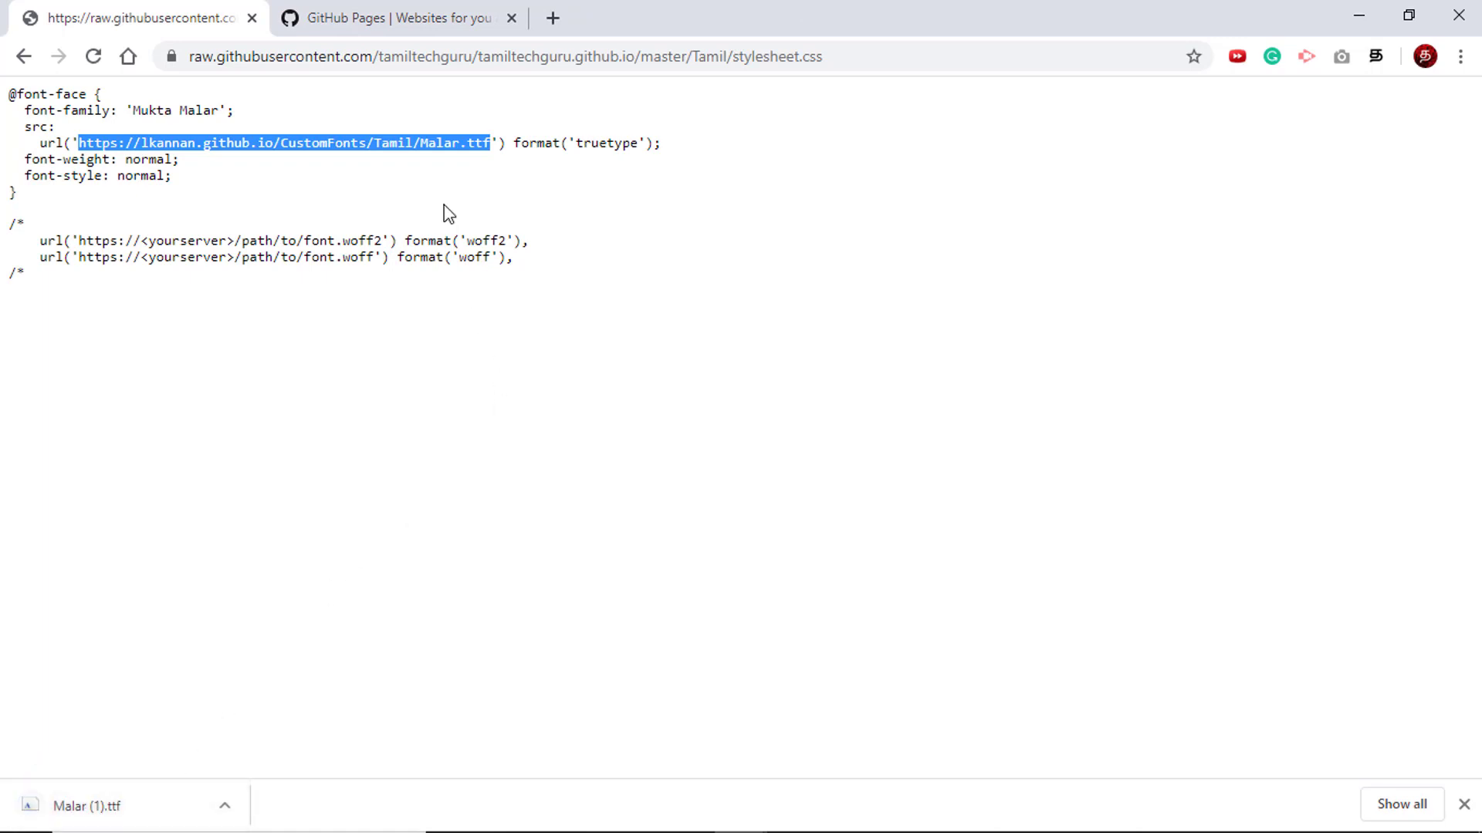
left_click(273, 147)
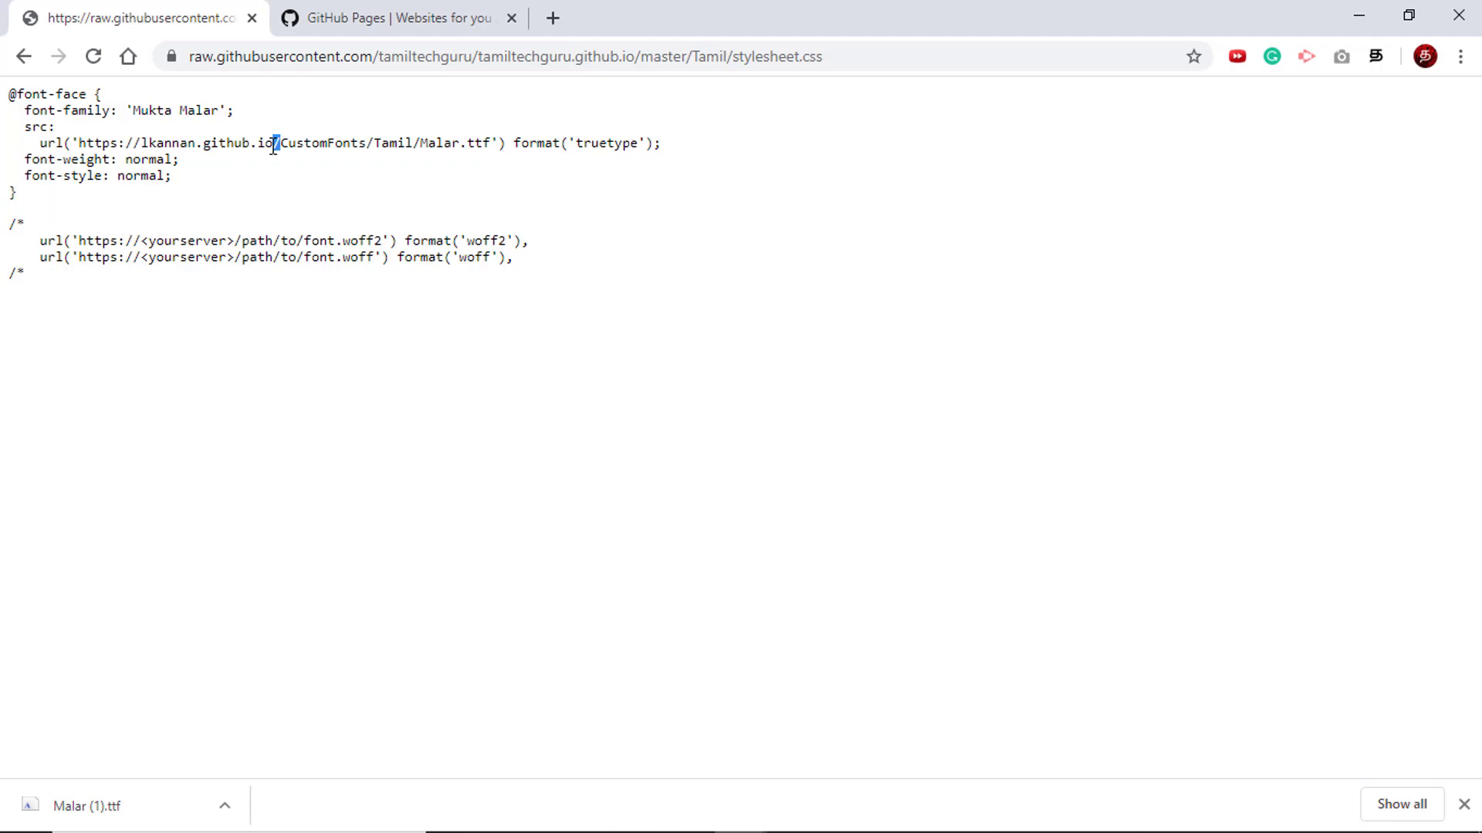
left_click(397, 57)
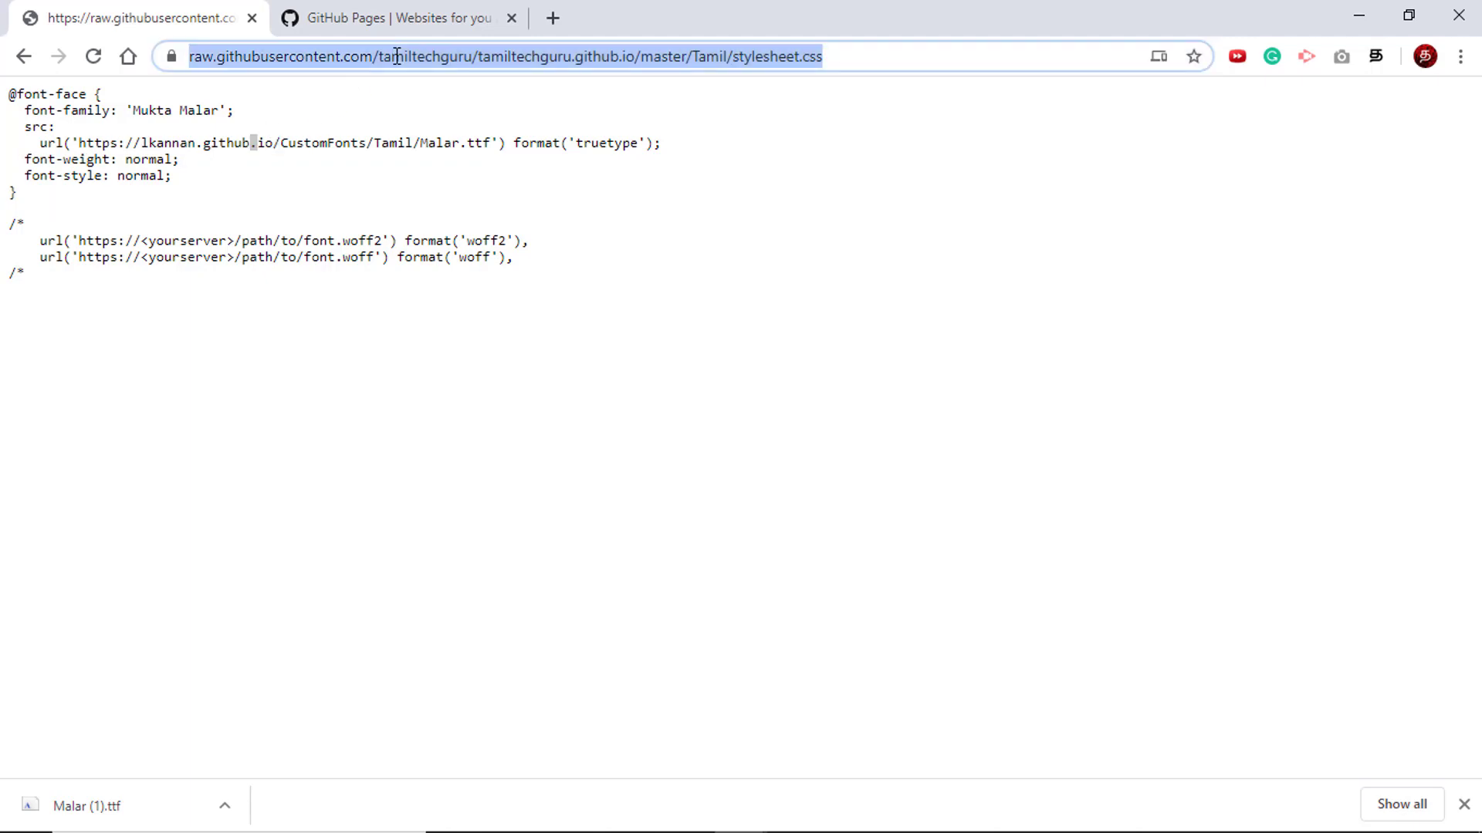
left_click(404, 58)
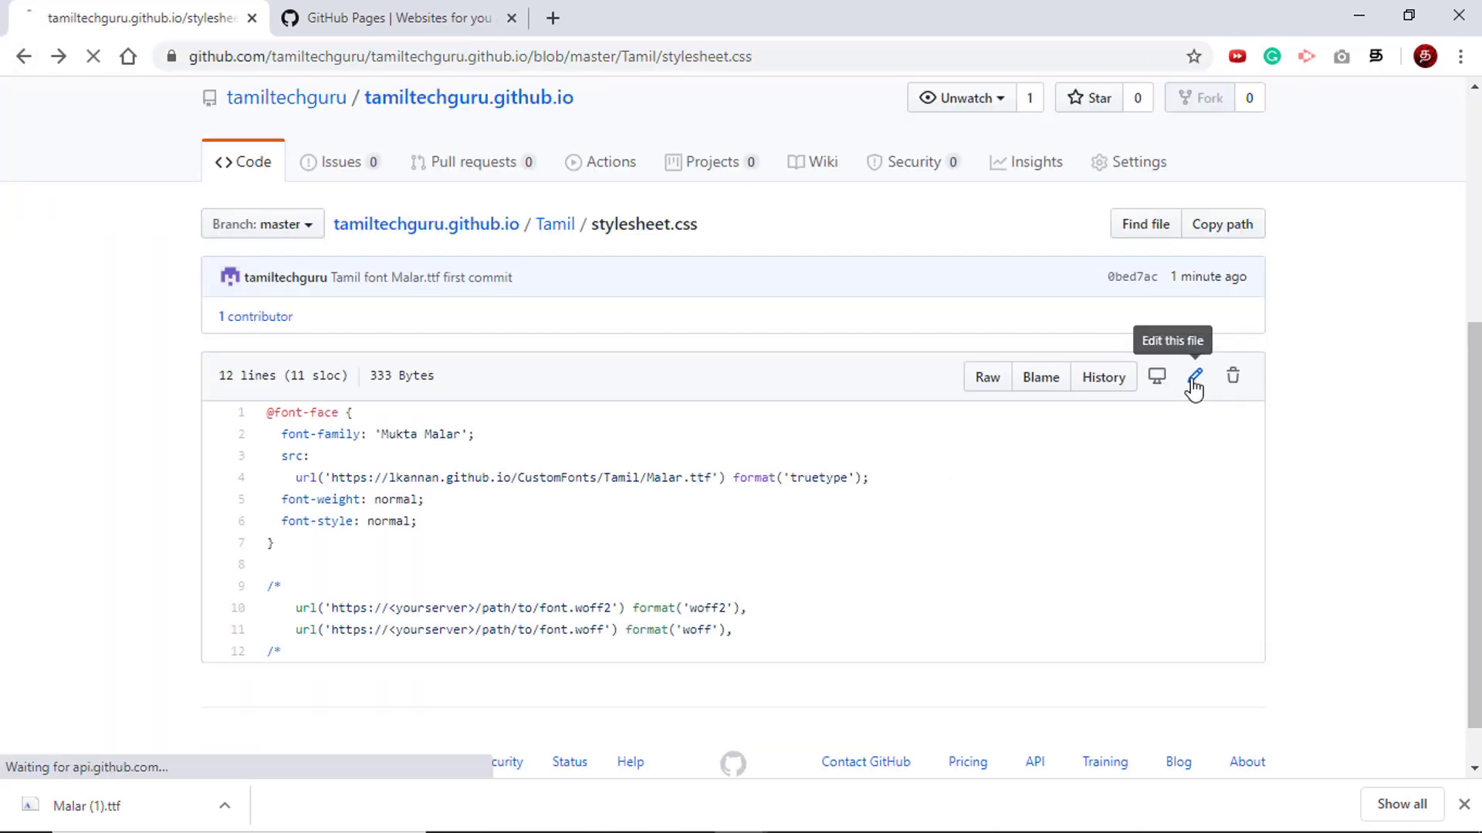
Change the font URL host from lkannan.github.io/CustomFonts to tamiltechguru.github.io in line 4
scroll(772, 501, "down", 5)
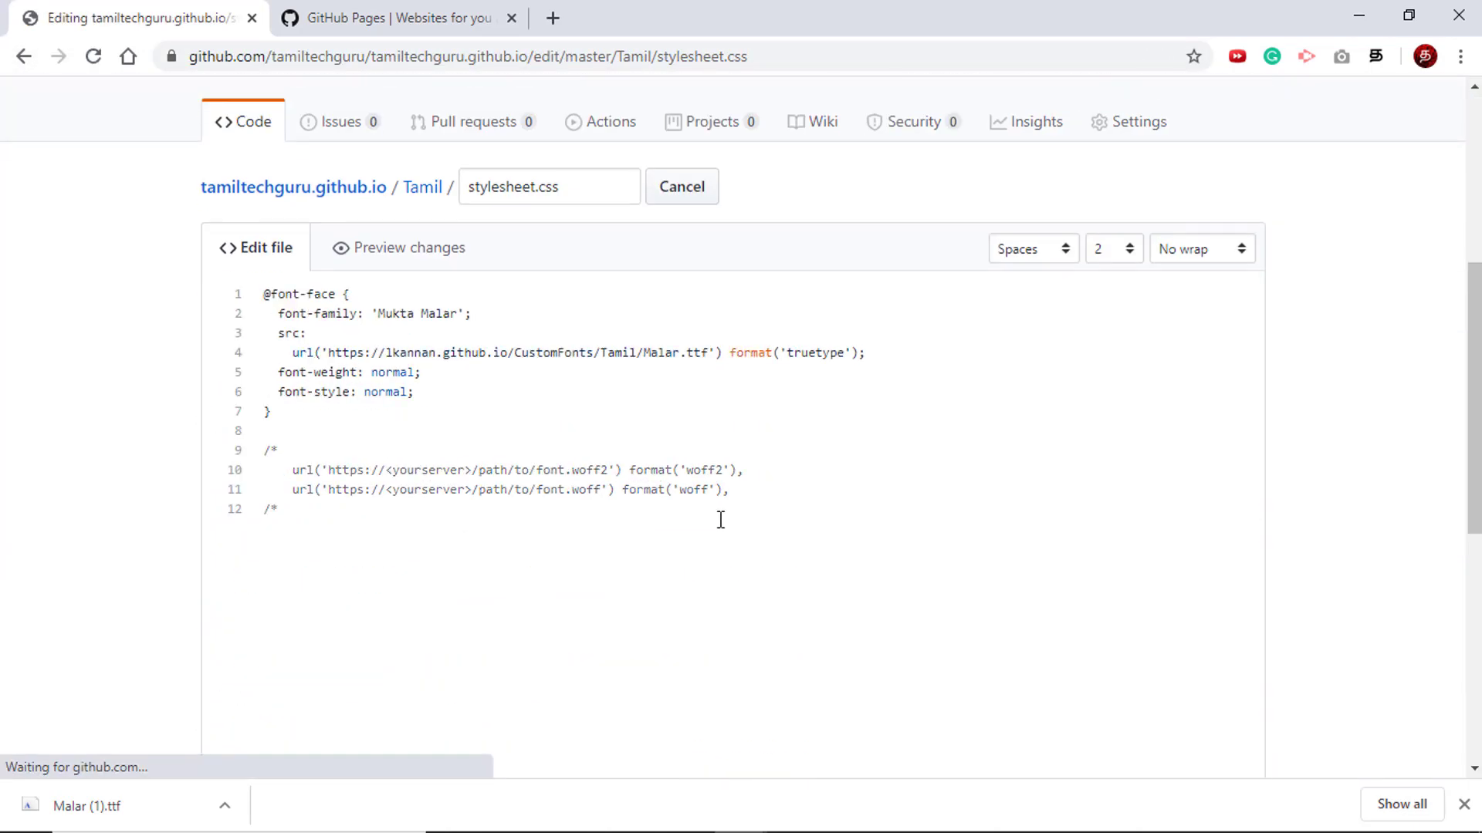
scroll(458, 391, "up", 3)
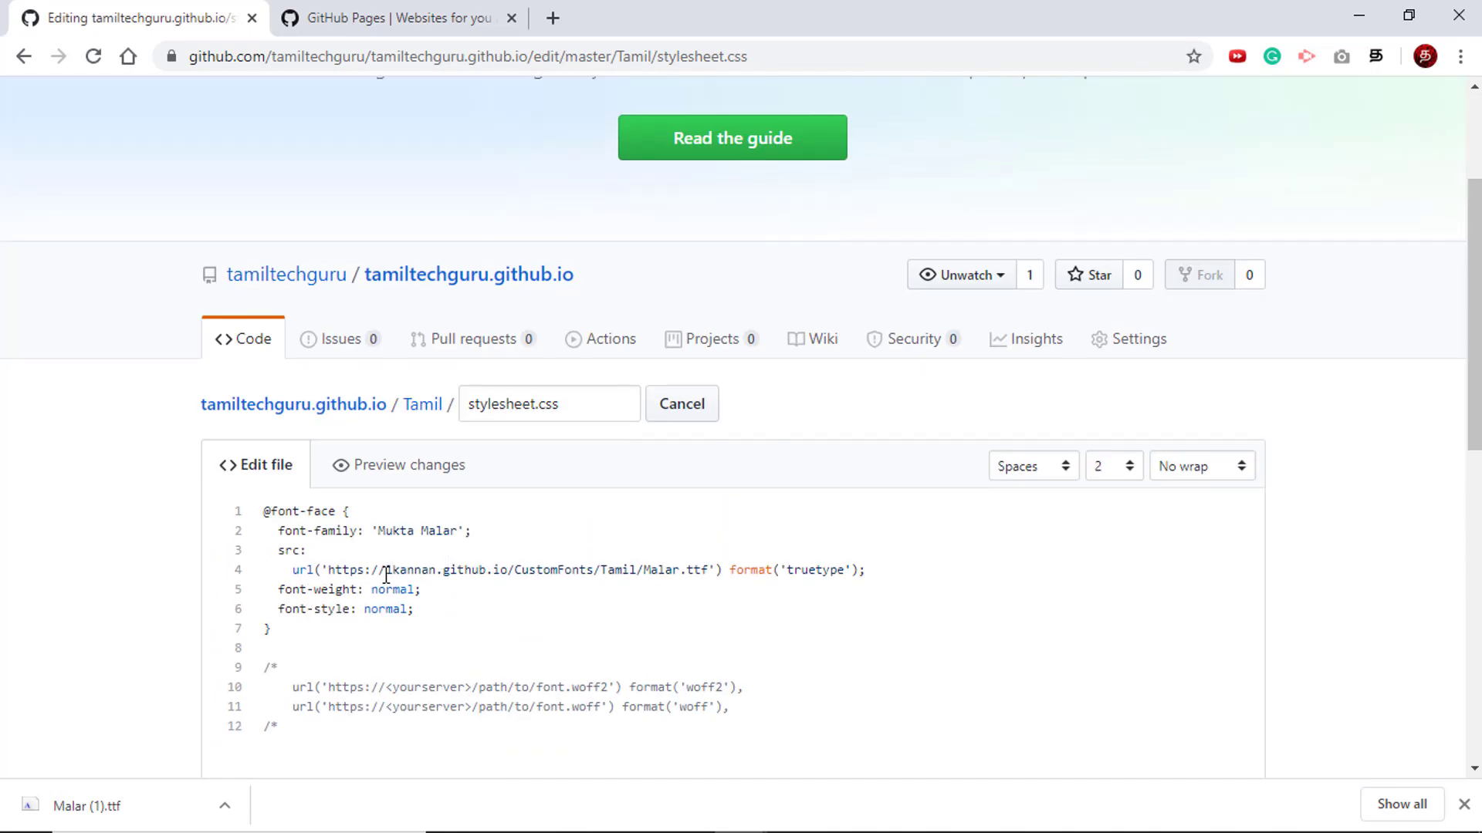
left_click_drag(422, 569, 499, 566)
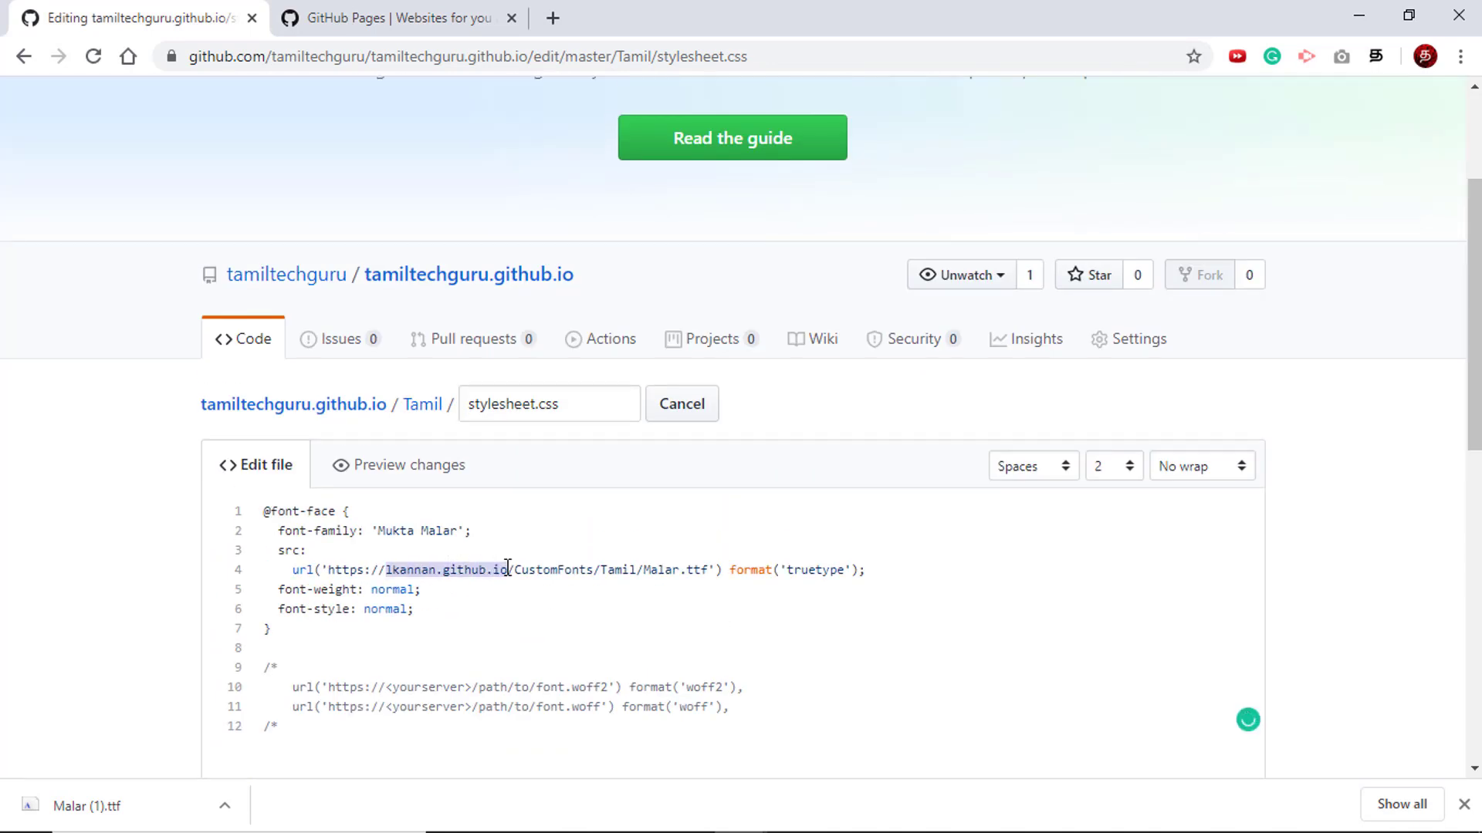
type("tamiltechgru")
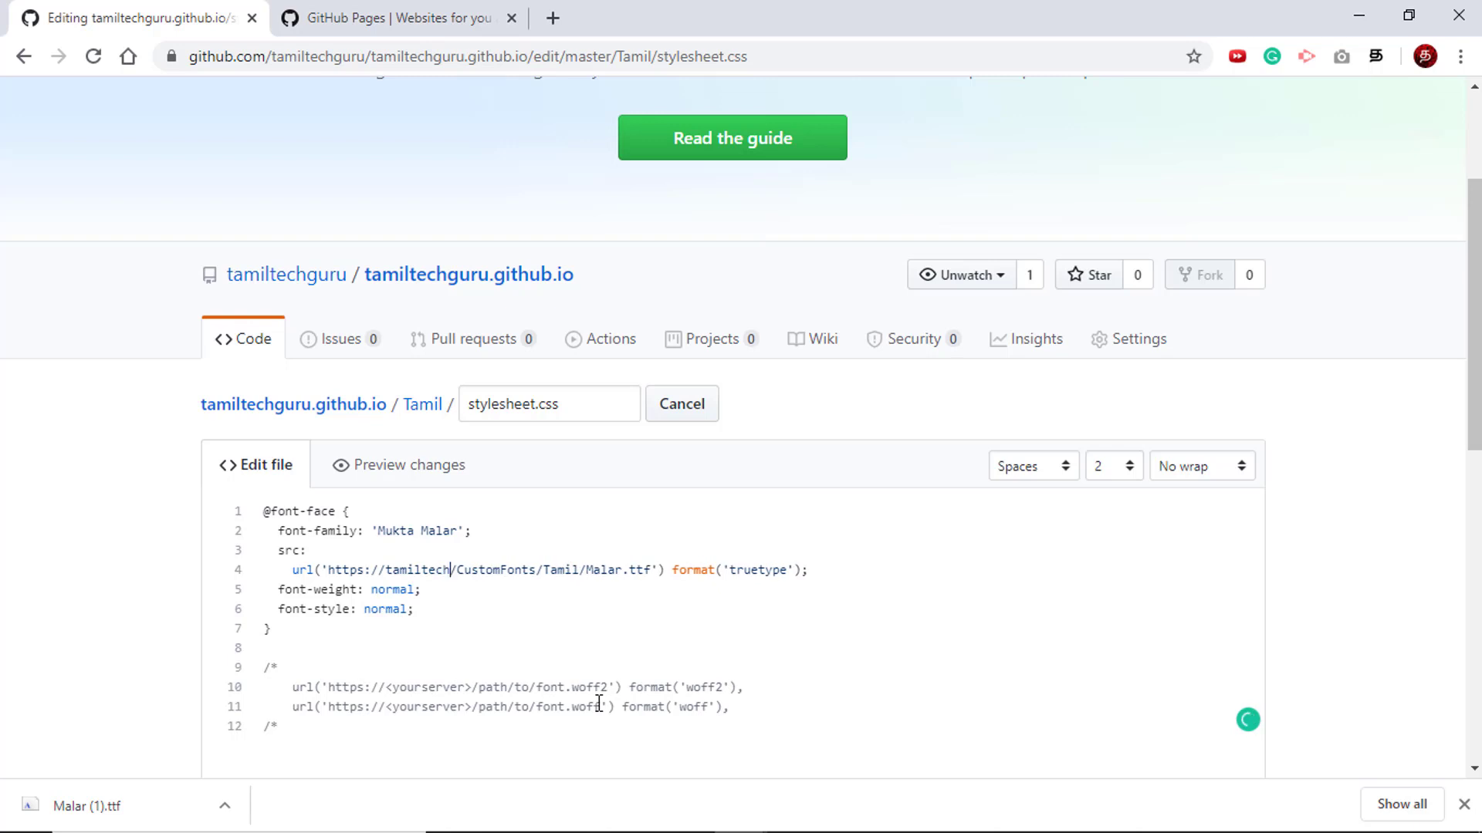
type(".")
key("BackSpace")
key("BackSpace")
key("BackSpace")
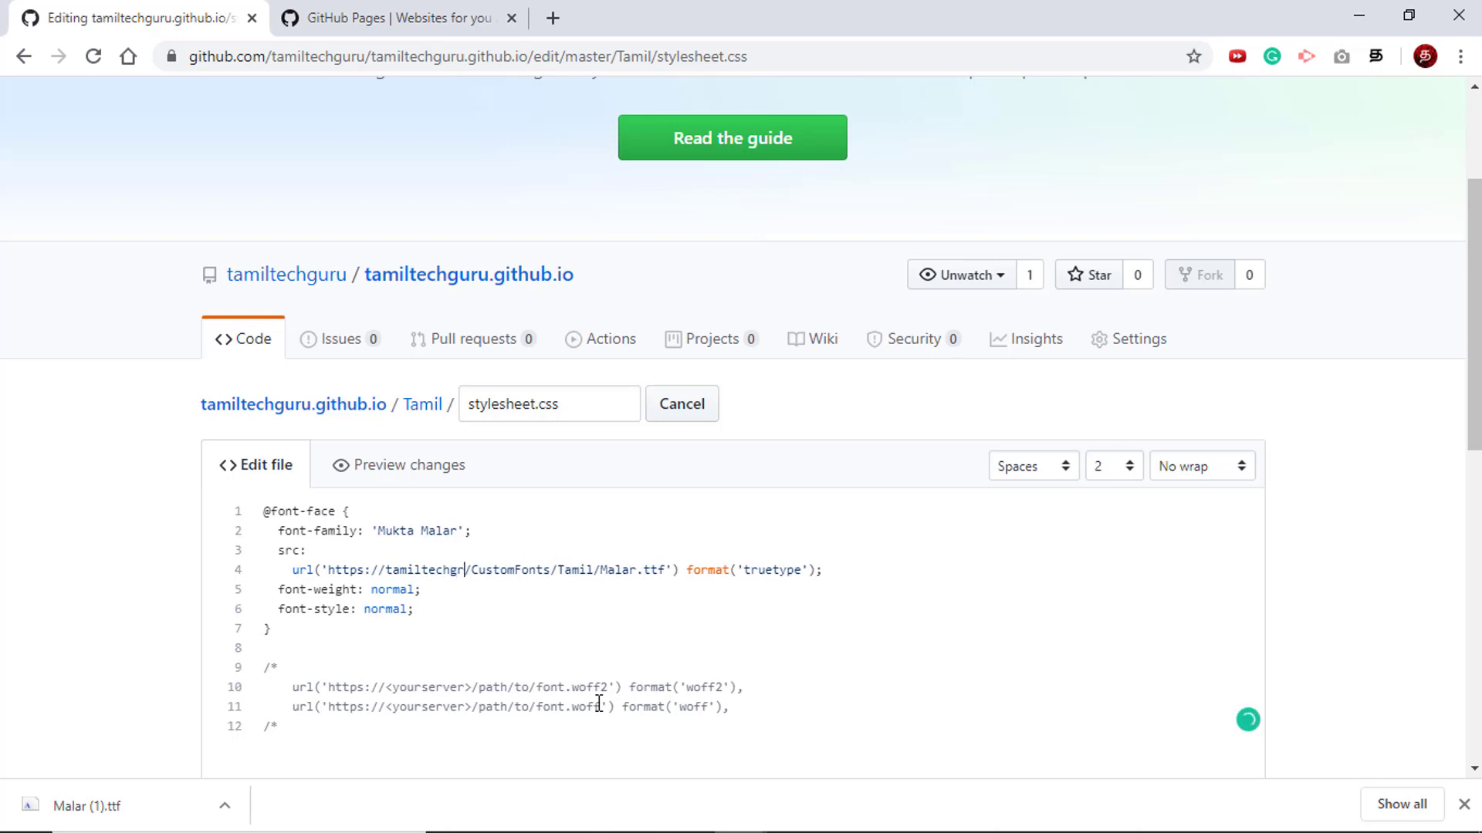
type("ur")
type("u.github")
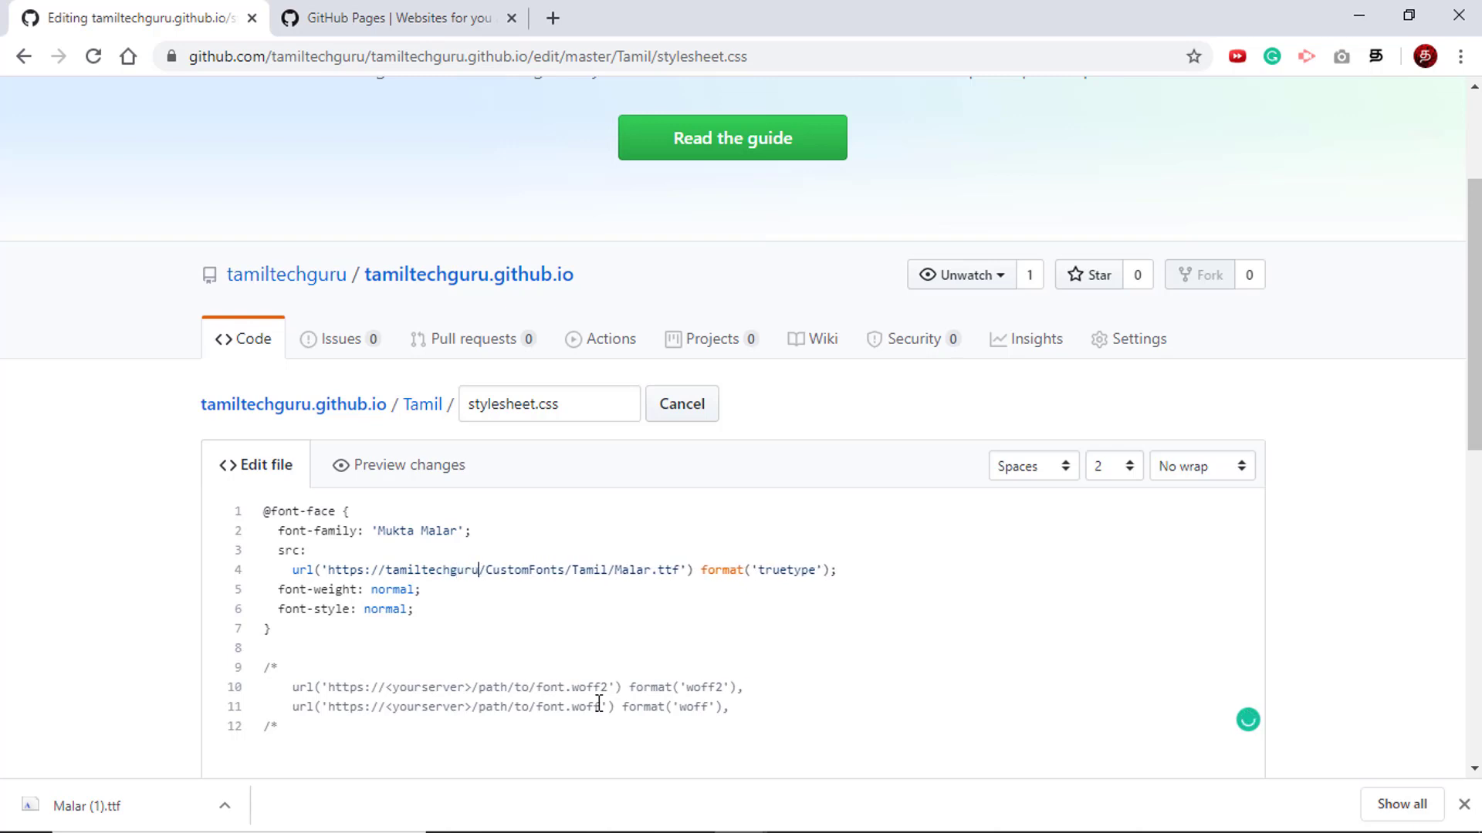
type(".io")
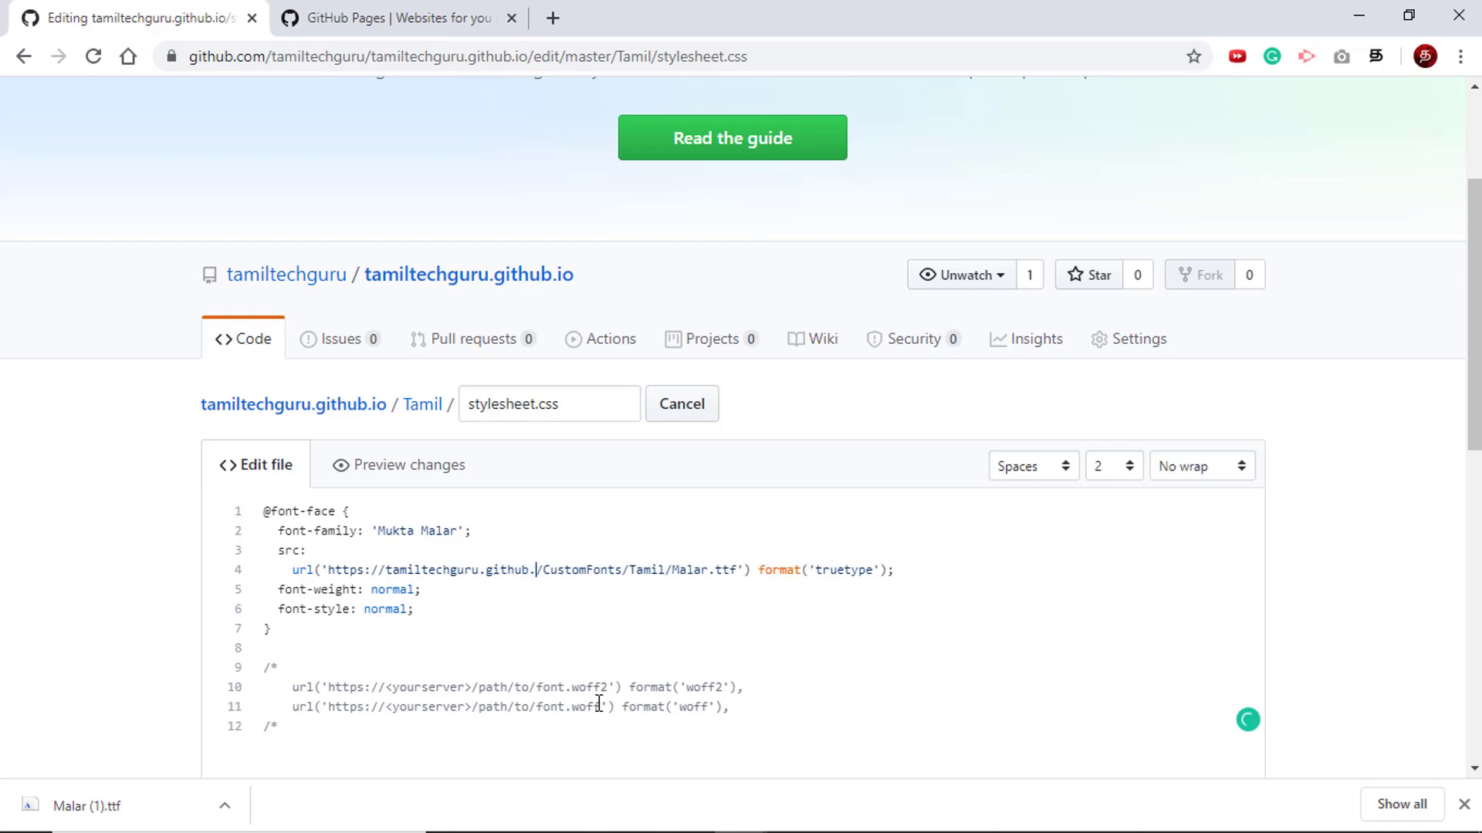
double_click(603, 561)
key("Delete")
key("Delete")
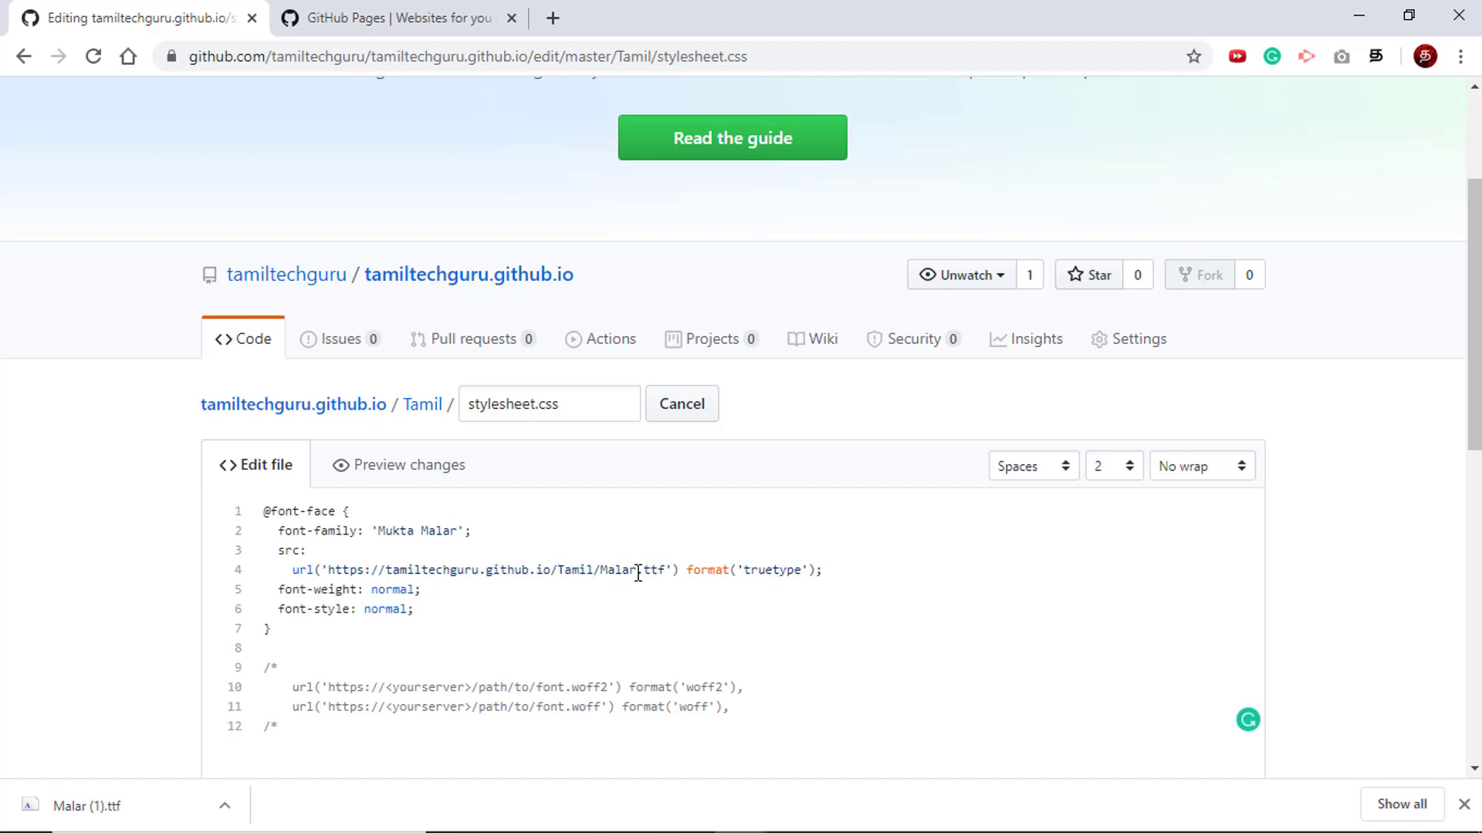
Enter the commit summary 'Updated the CSS file to change the url'
scroll(652, 552, "down", 1)
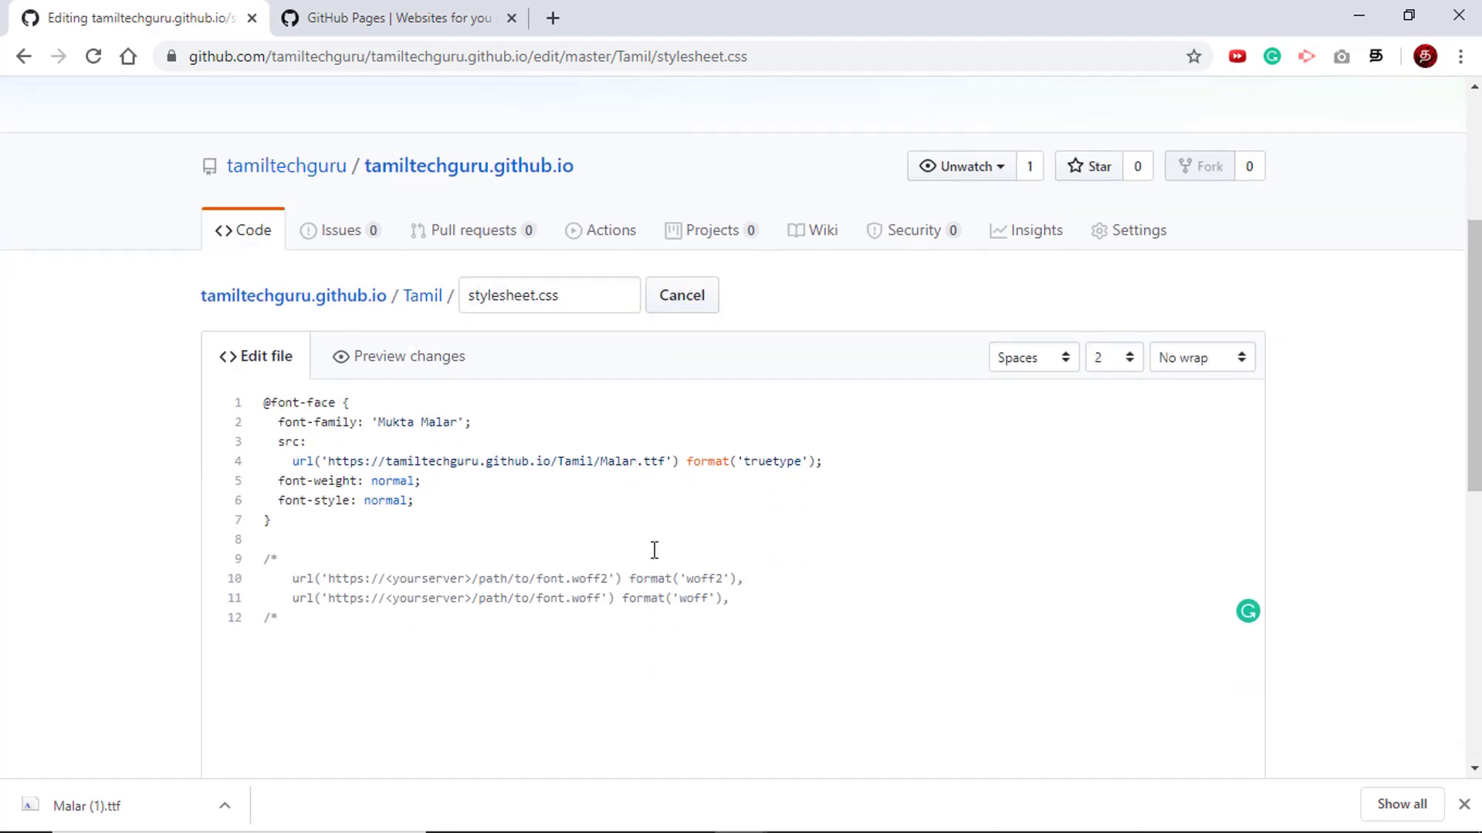
scroll(658, 554, "down", 6)
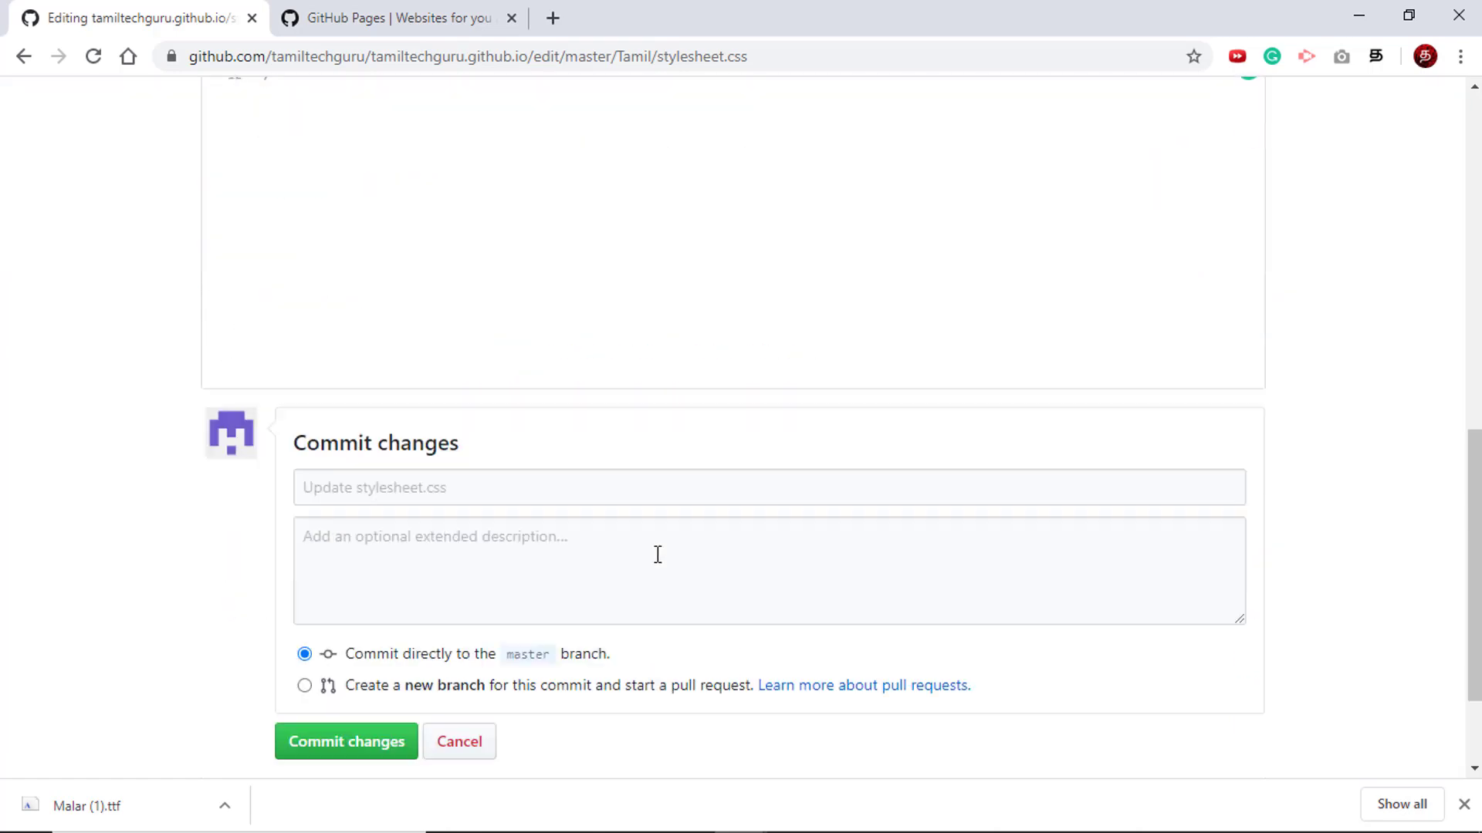
left_click(507, 482)
type("Updated the CSS f")
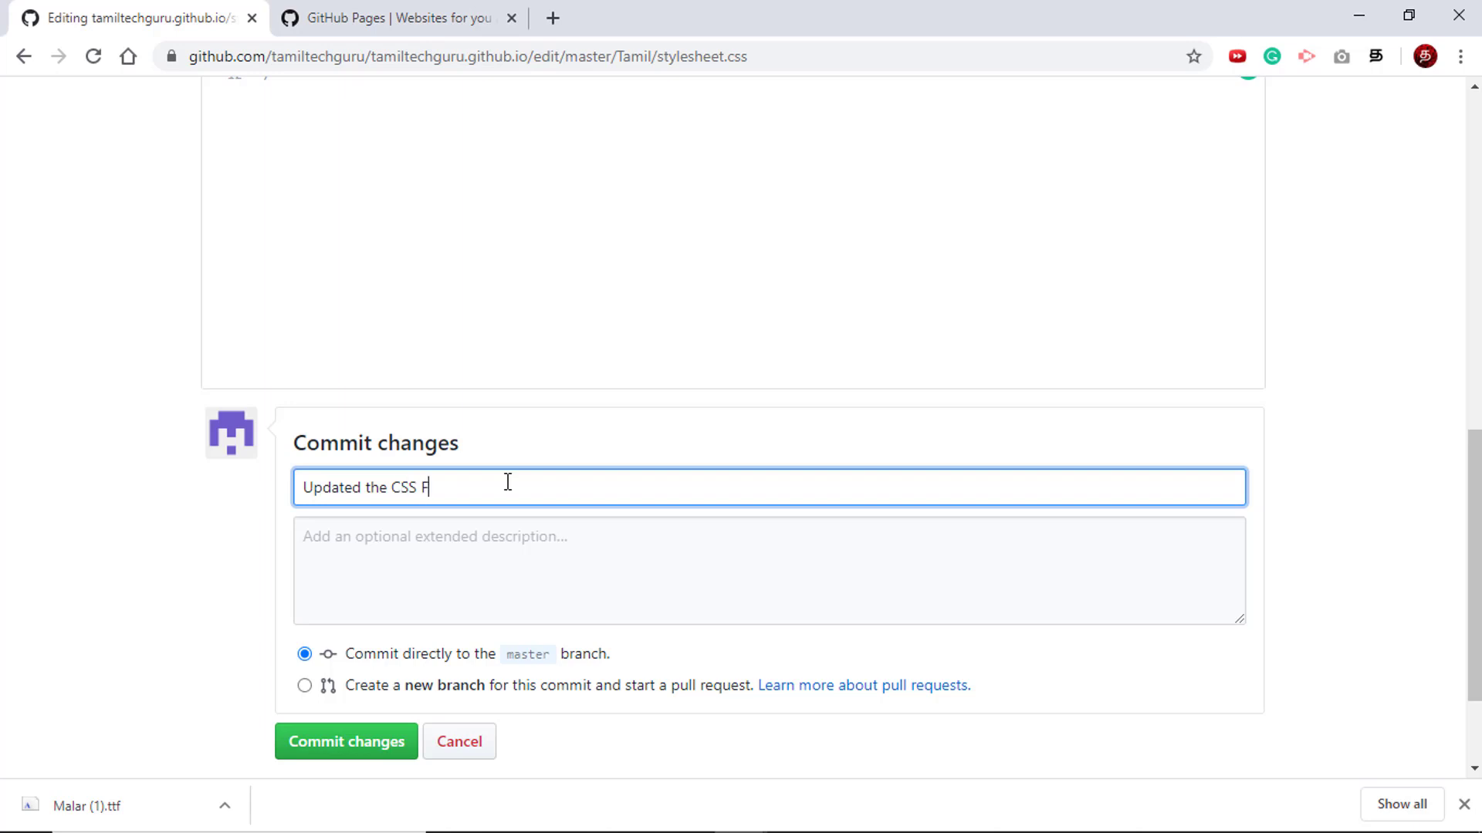
type("ile to change the url")
Commit the URL change to master and test the raw font link, downloading Malar (2).ttf
left_click(349, 753)
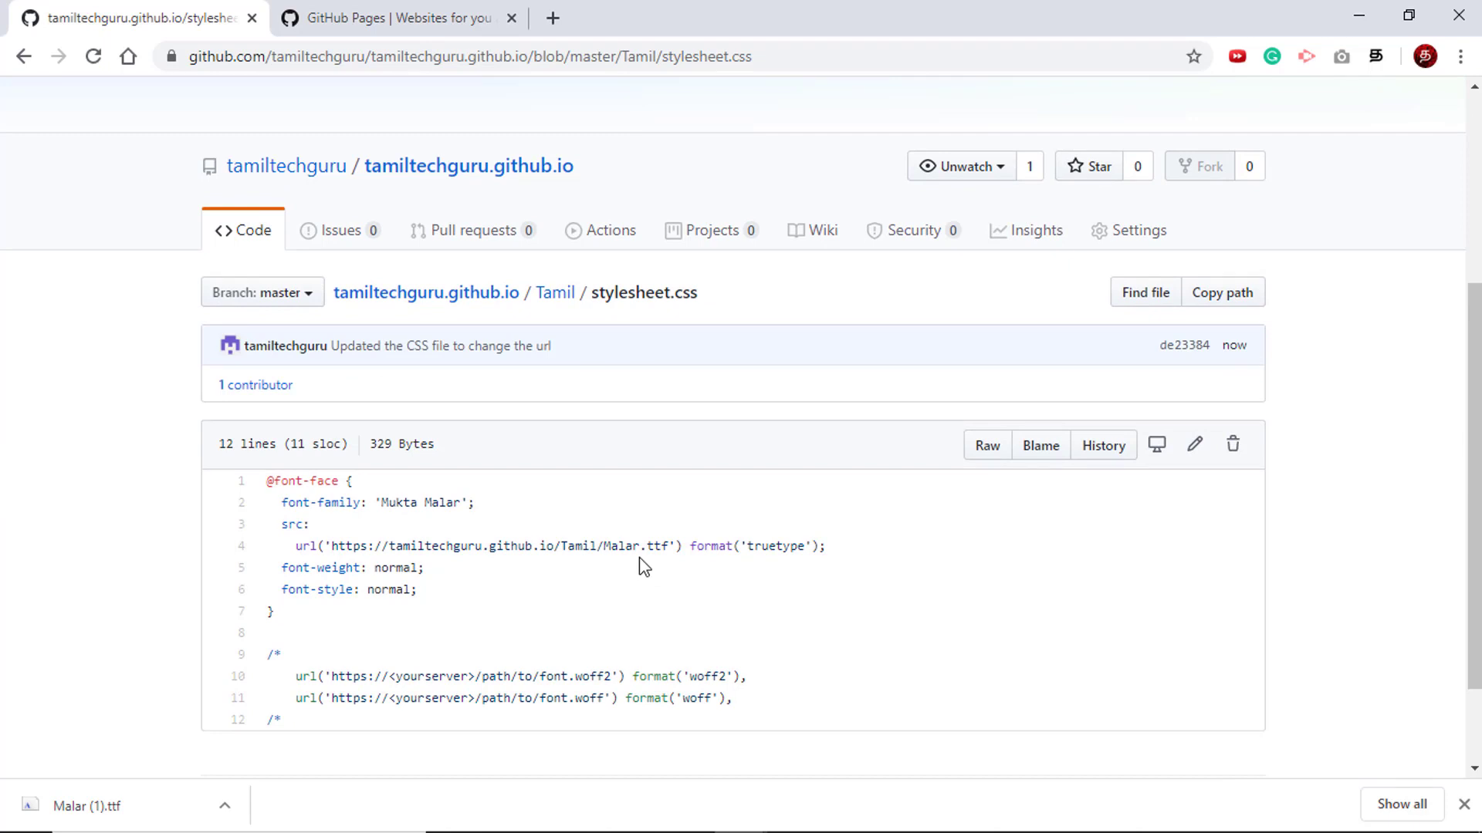
left_click(989, 448)
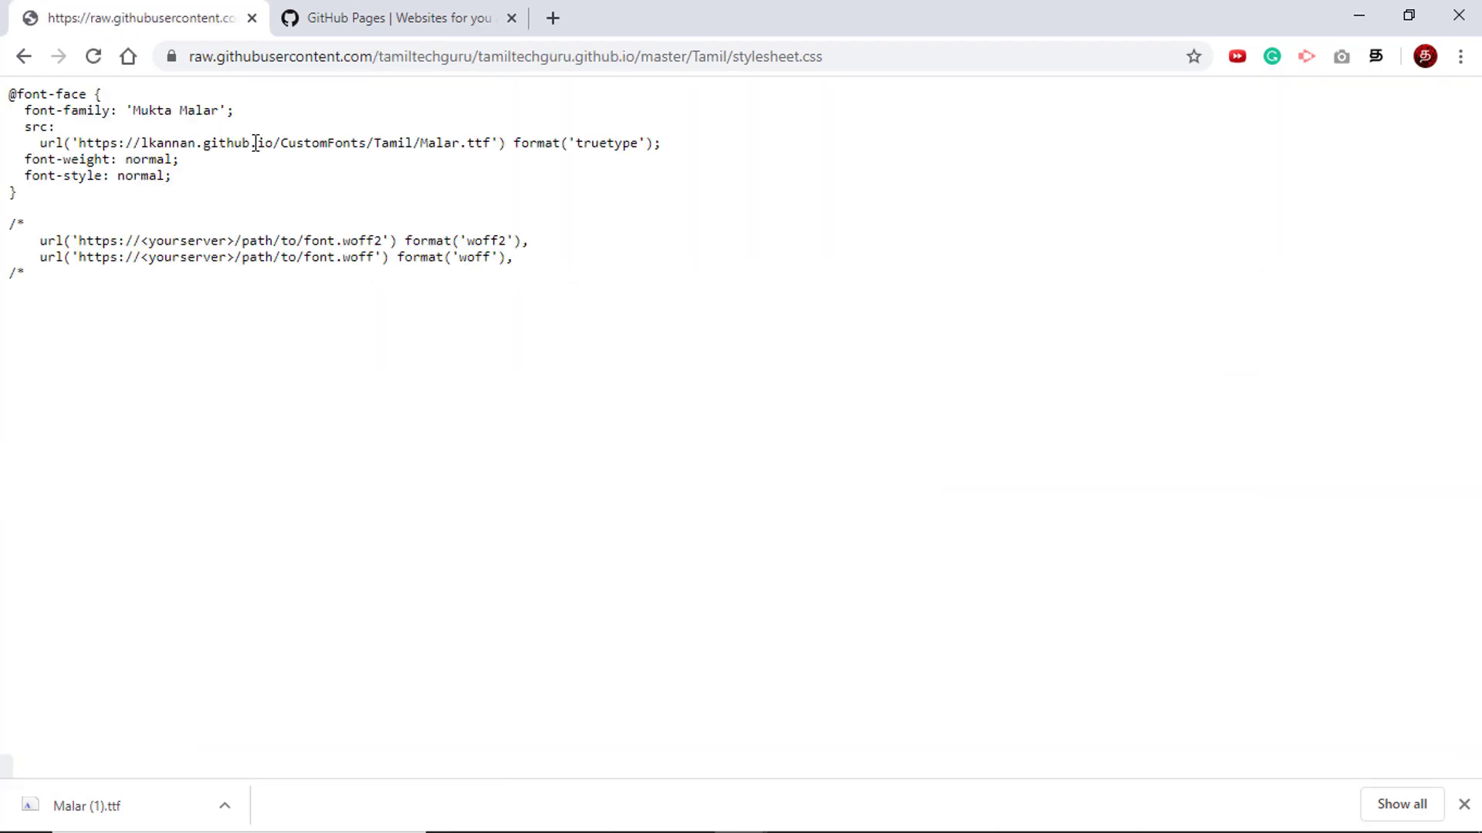
left_click_drag(79, 137, 496, 143)
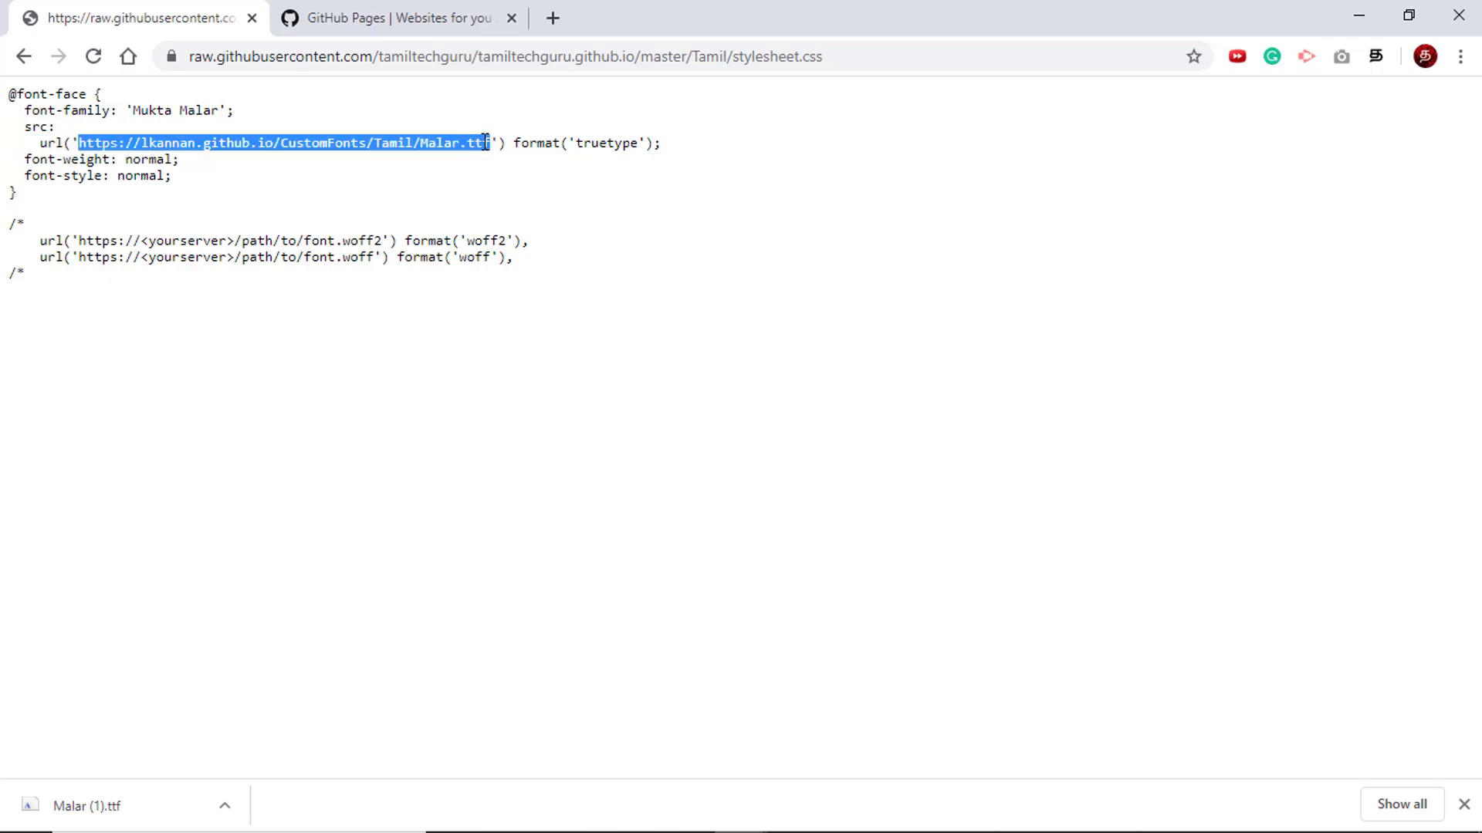
right_click(484, 141)
left_click(543, 185)
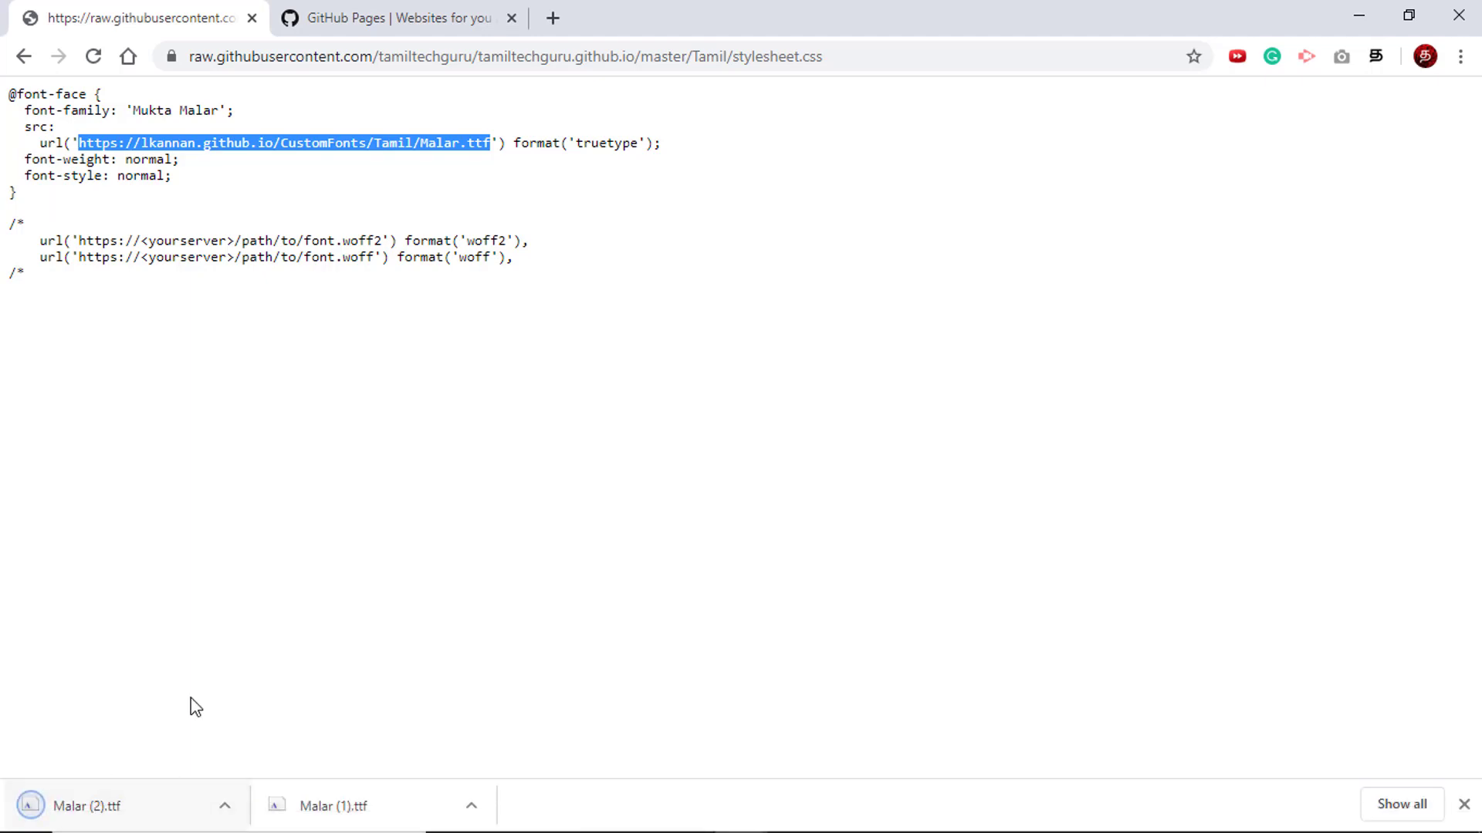
Select the raw-content host prefix in the stylesheet's address for rewriting
left_click(435, 169)
double_click(440, 143)
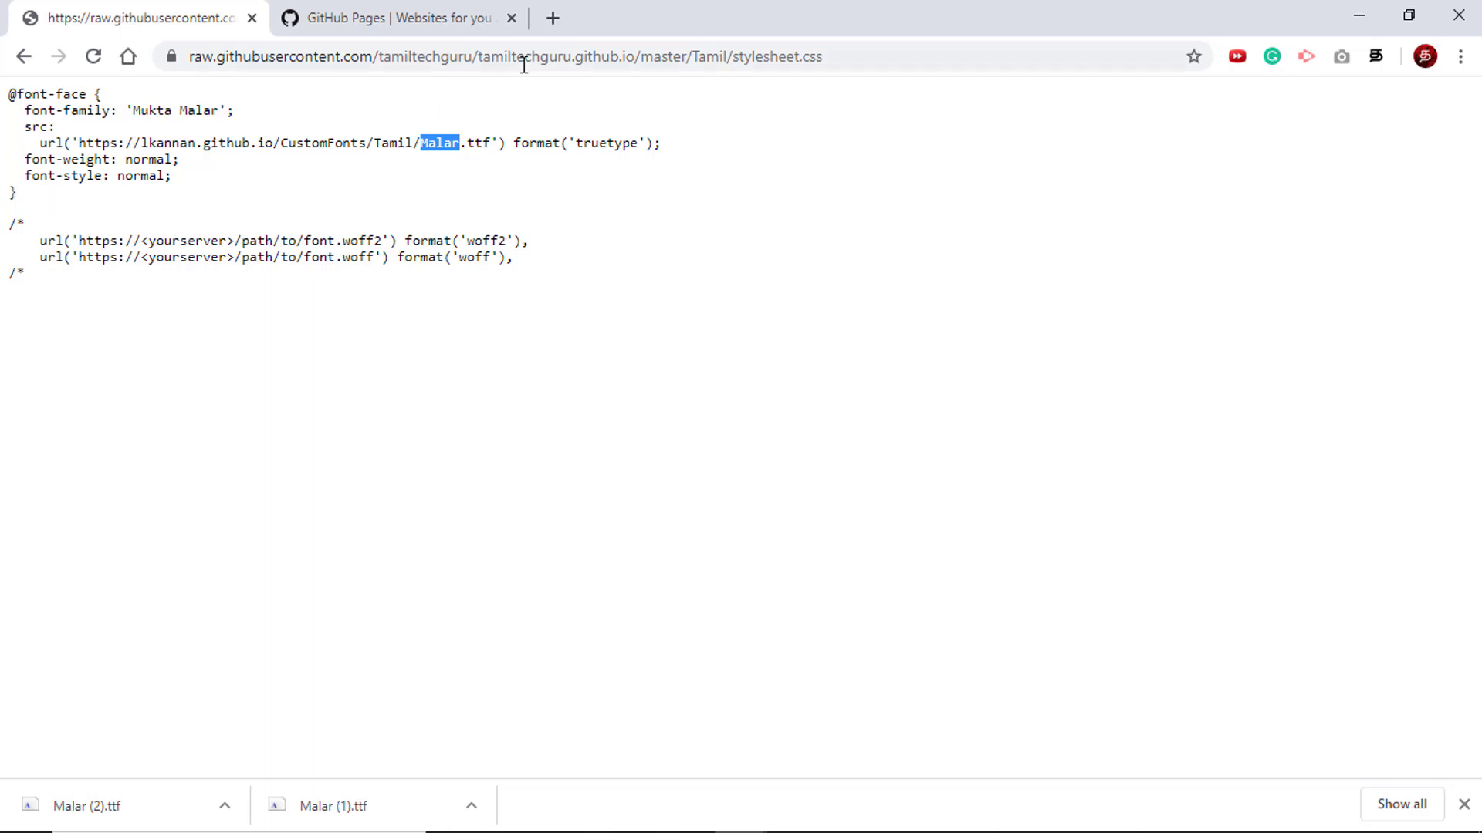
left_click(470, 132)
left_click(474, 54)
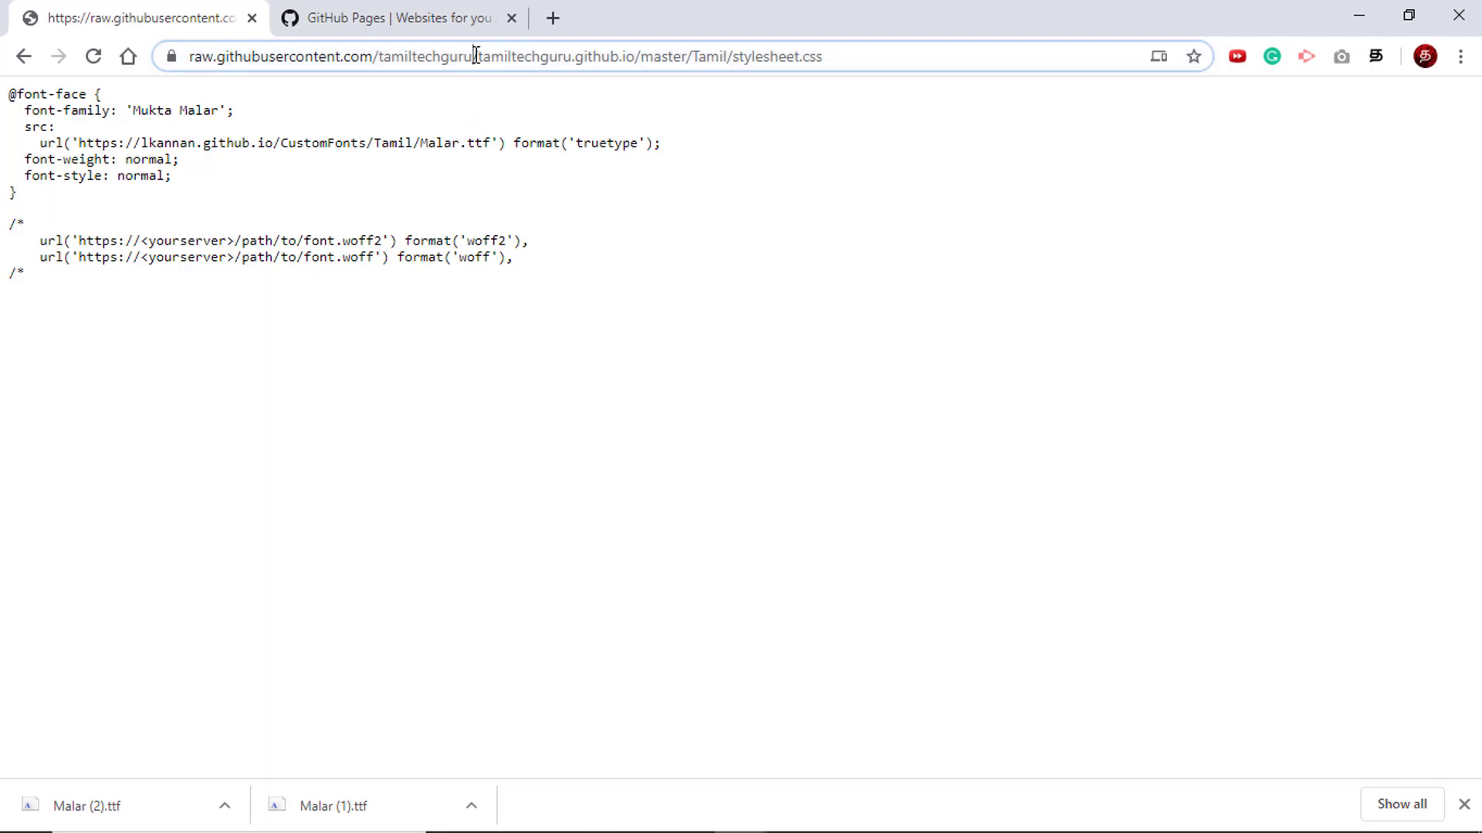
left_click(476, 57)
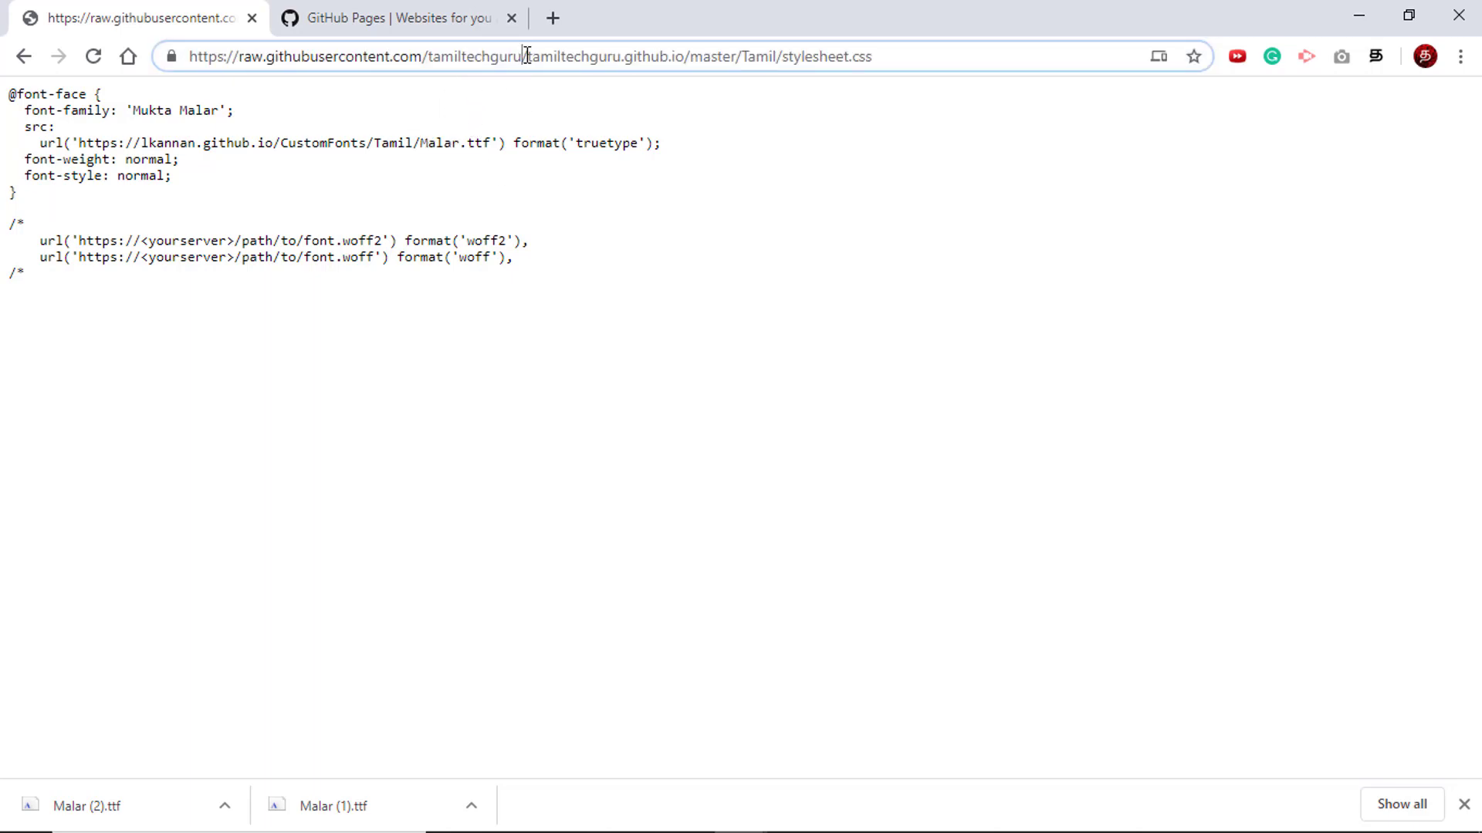
left_click_drag(528, 56, 4, 94)
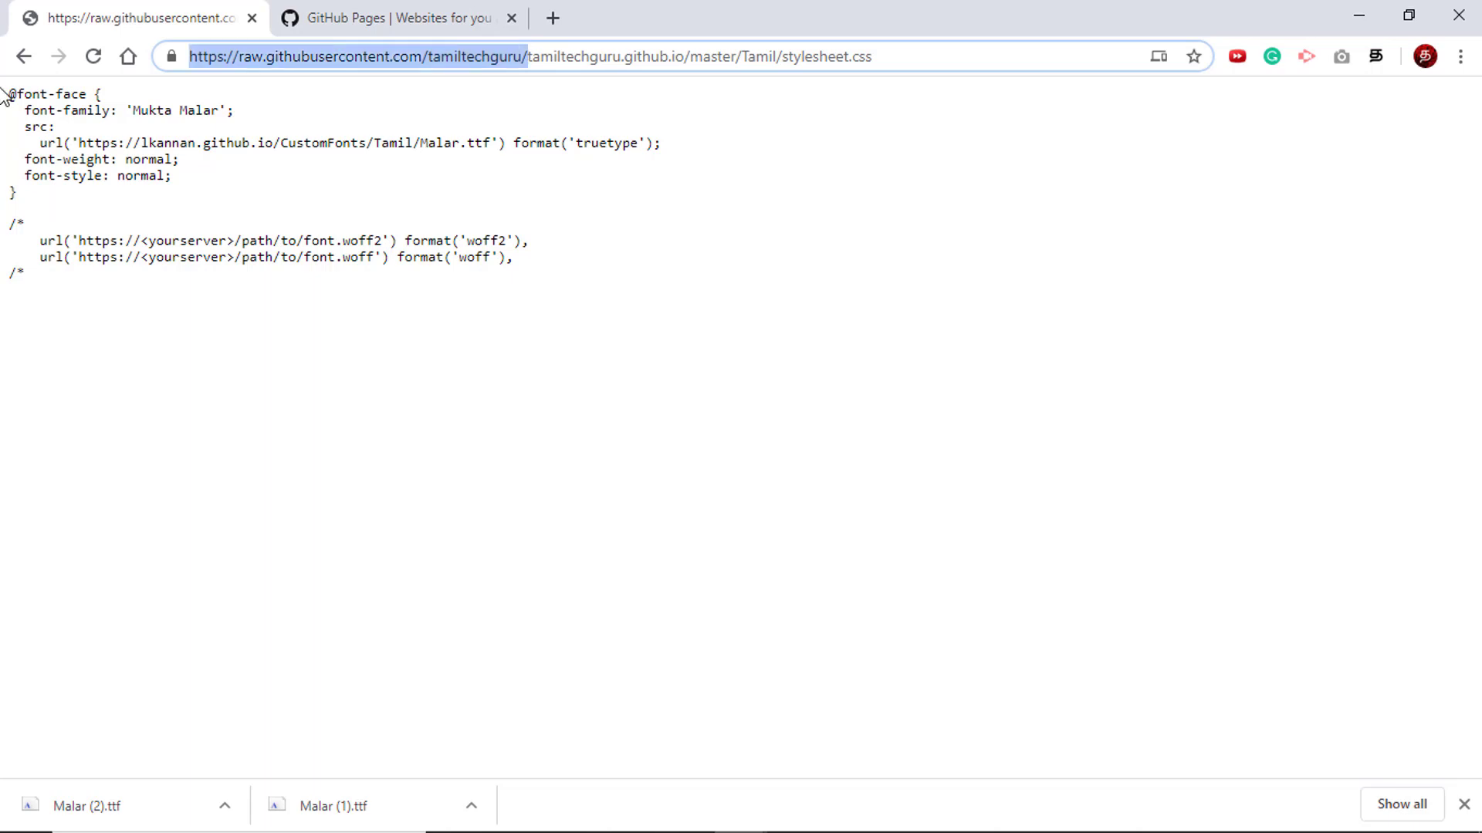
Rewrite the address to tamiltechguru.github.io/Tamil/stylesheet.css and load it from GitHub Pages
key("BackSpace")
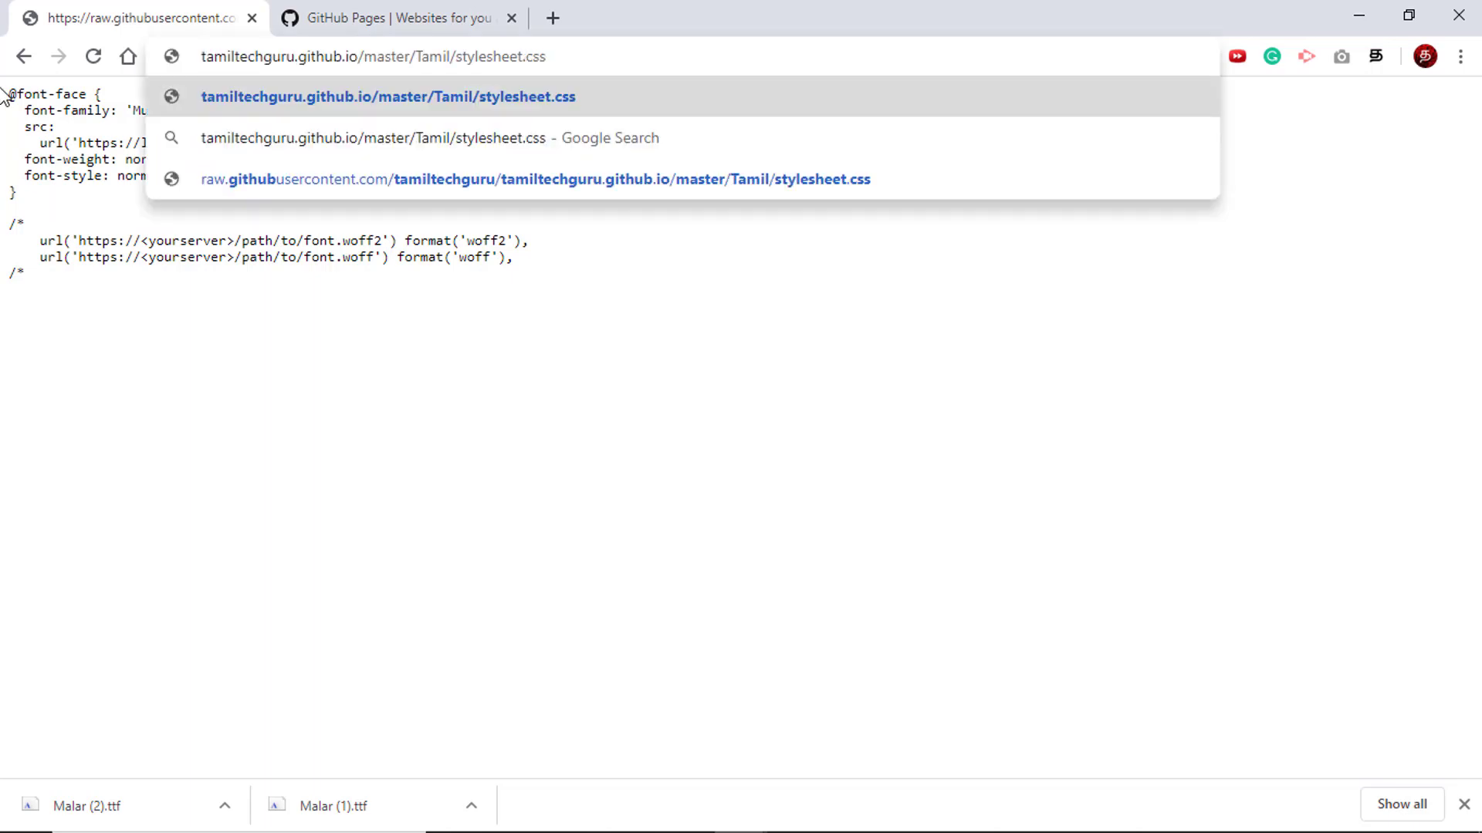
double_click(390, 57)
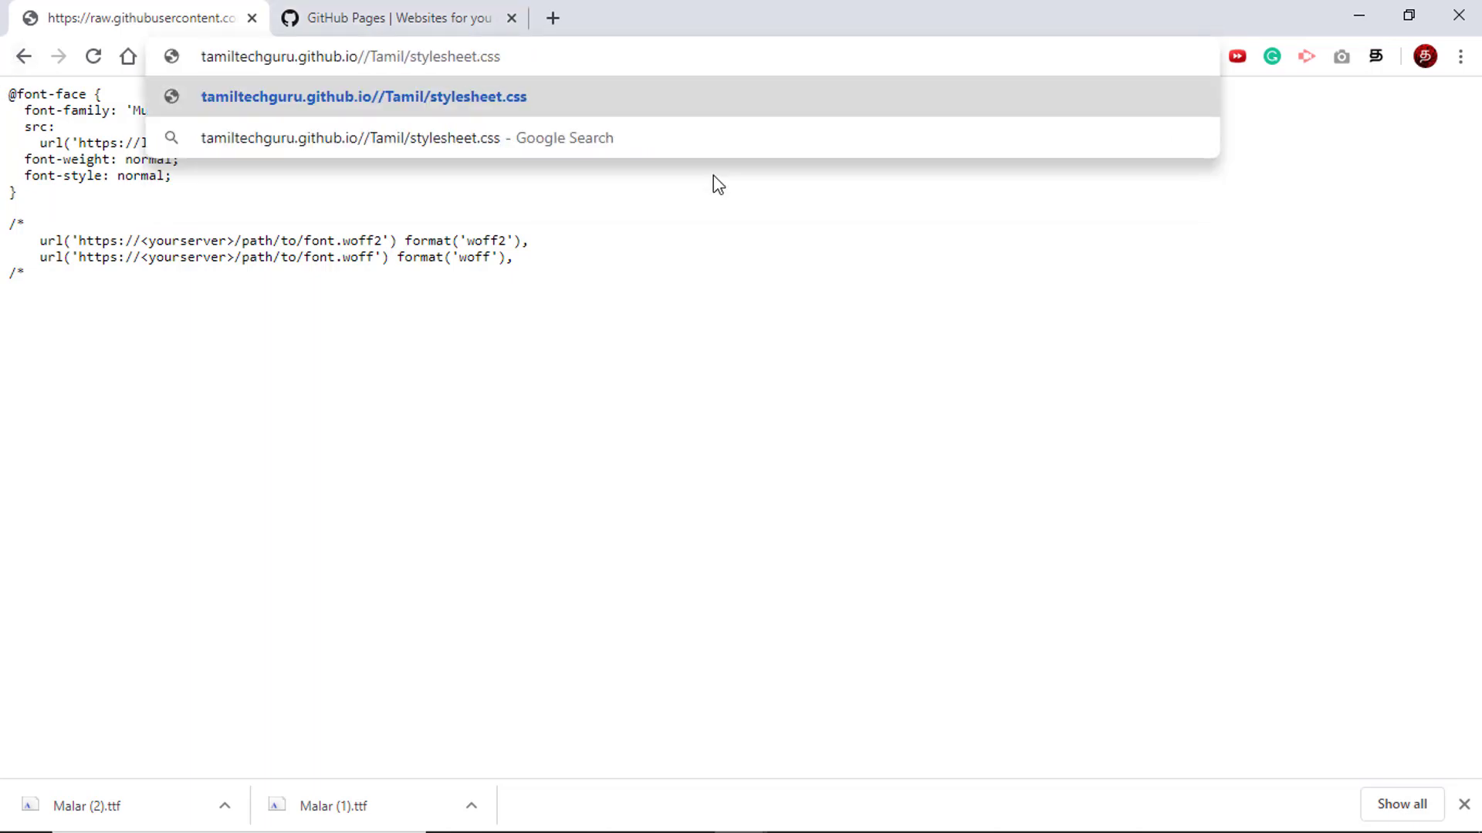
key("BackSpace")
key("BackSpace")
key("Return")
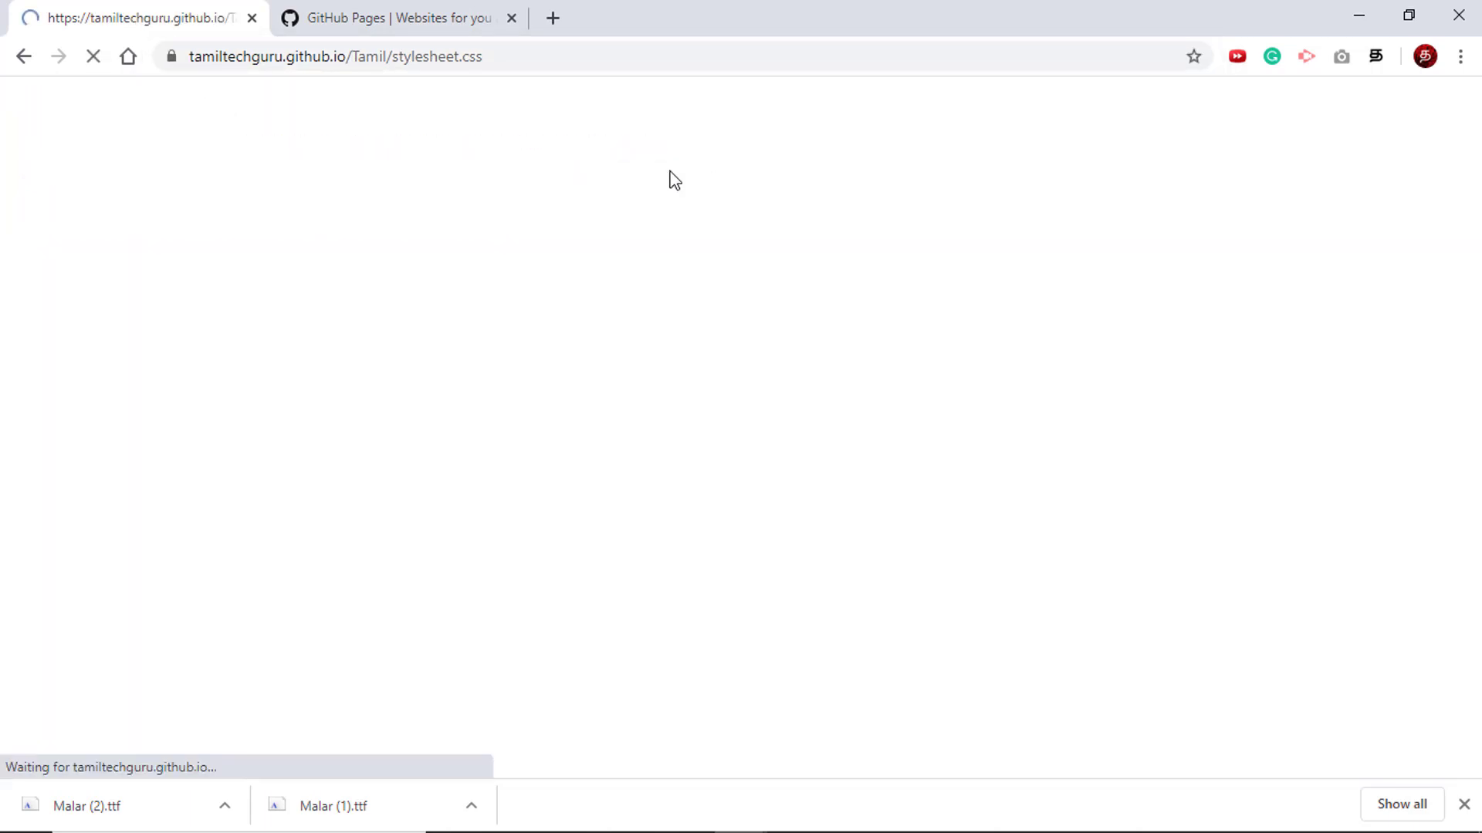
Review the hosted stylesheet's address, glancing at the GitHub Pages guide in between
left_click(397, 58)
left_click(497, 62)
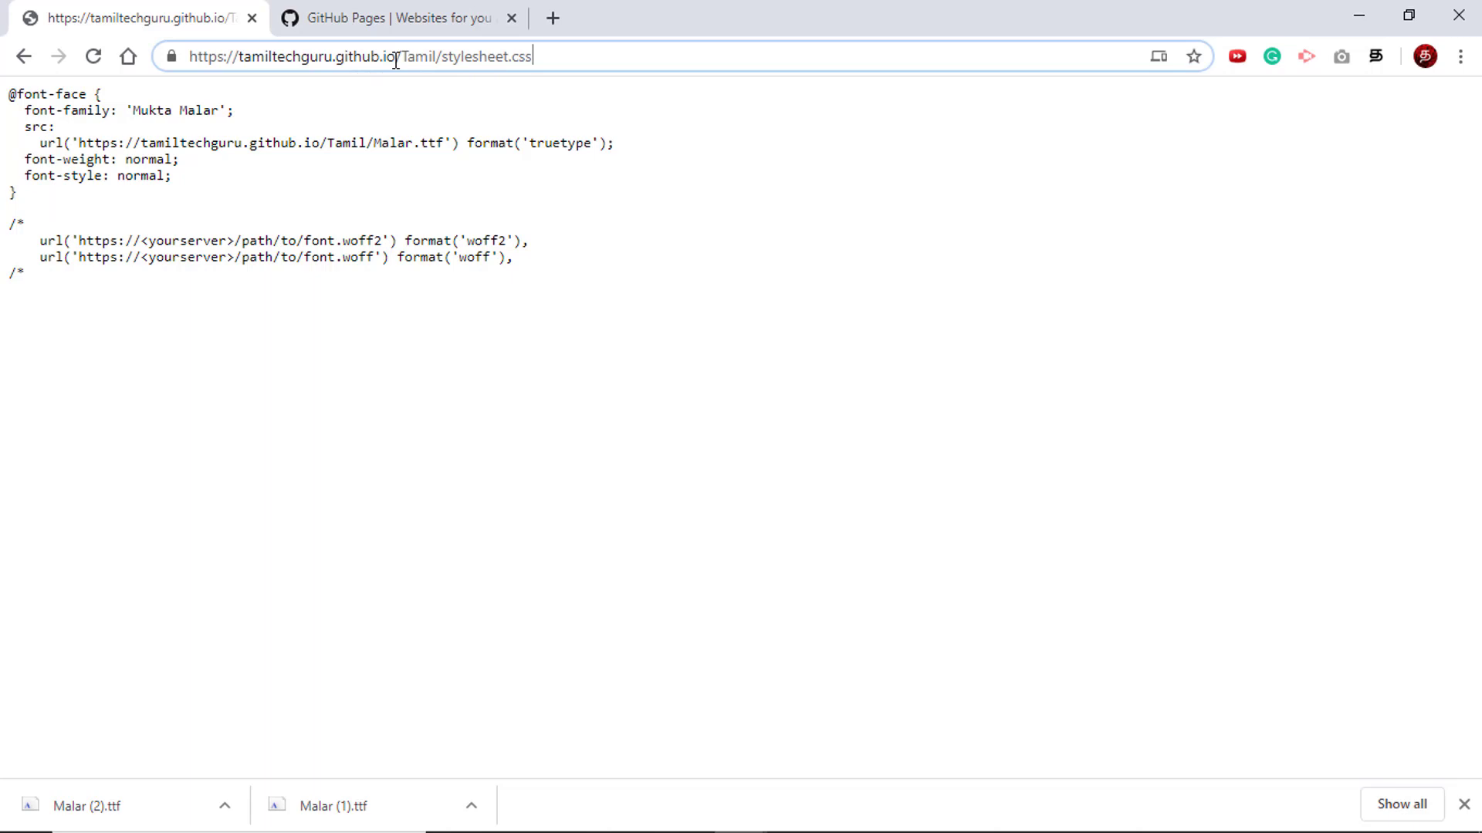
left_click(390, 23)
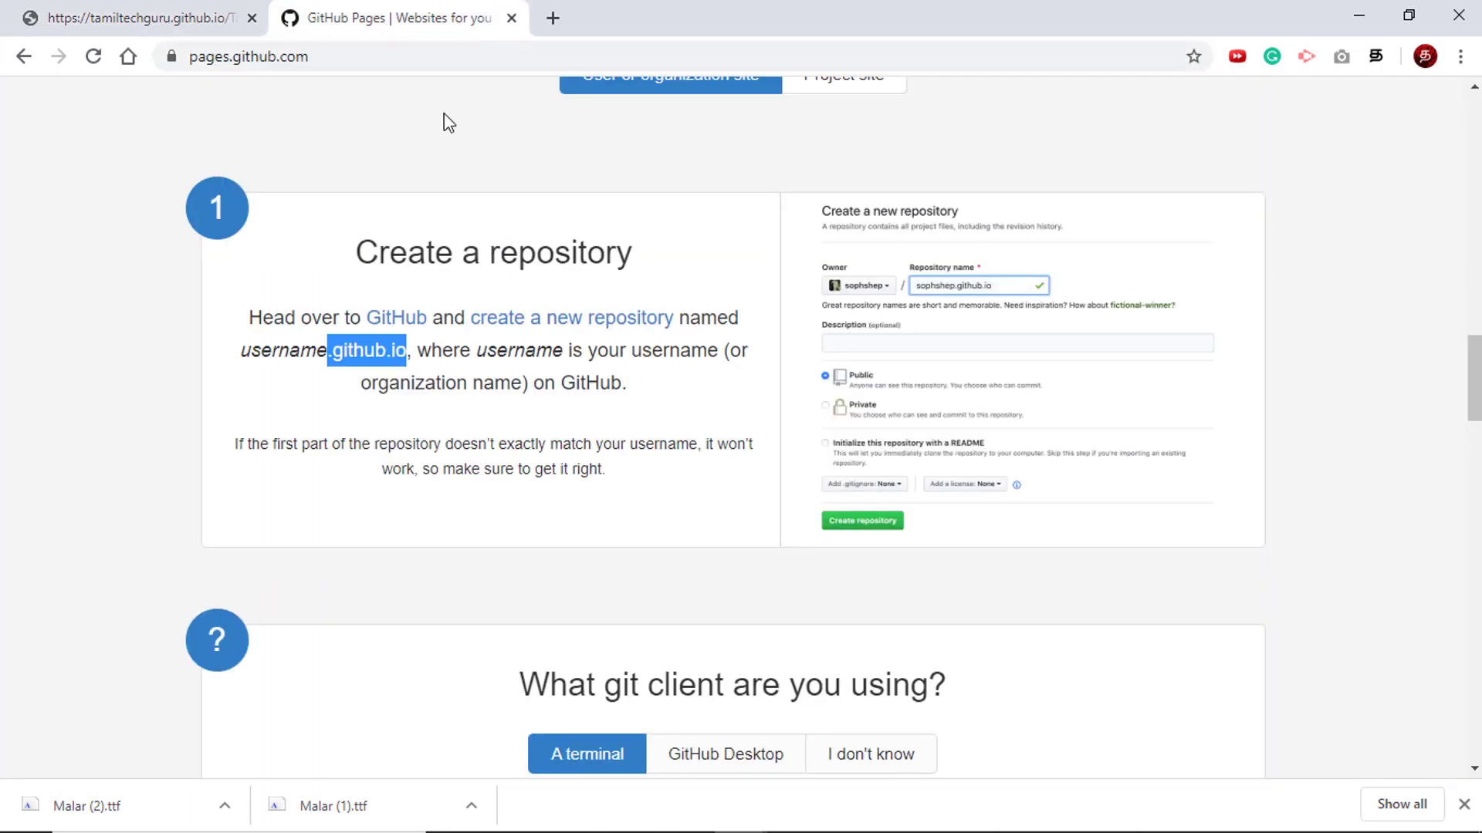
left_click(178, 10)
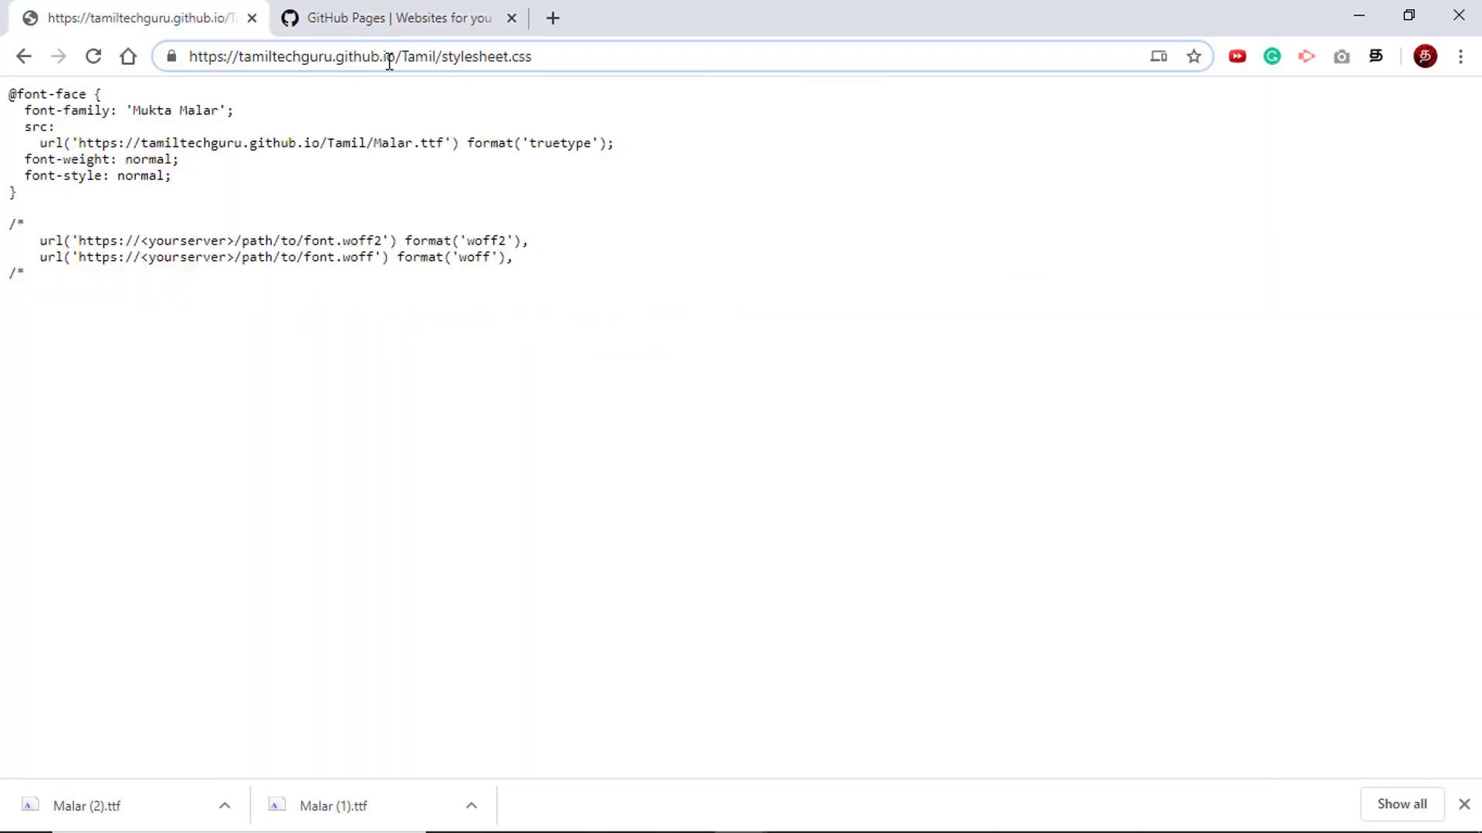
left_click_drag(246, 57, 397, 55)
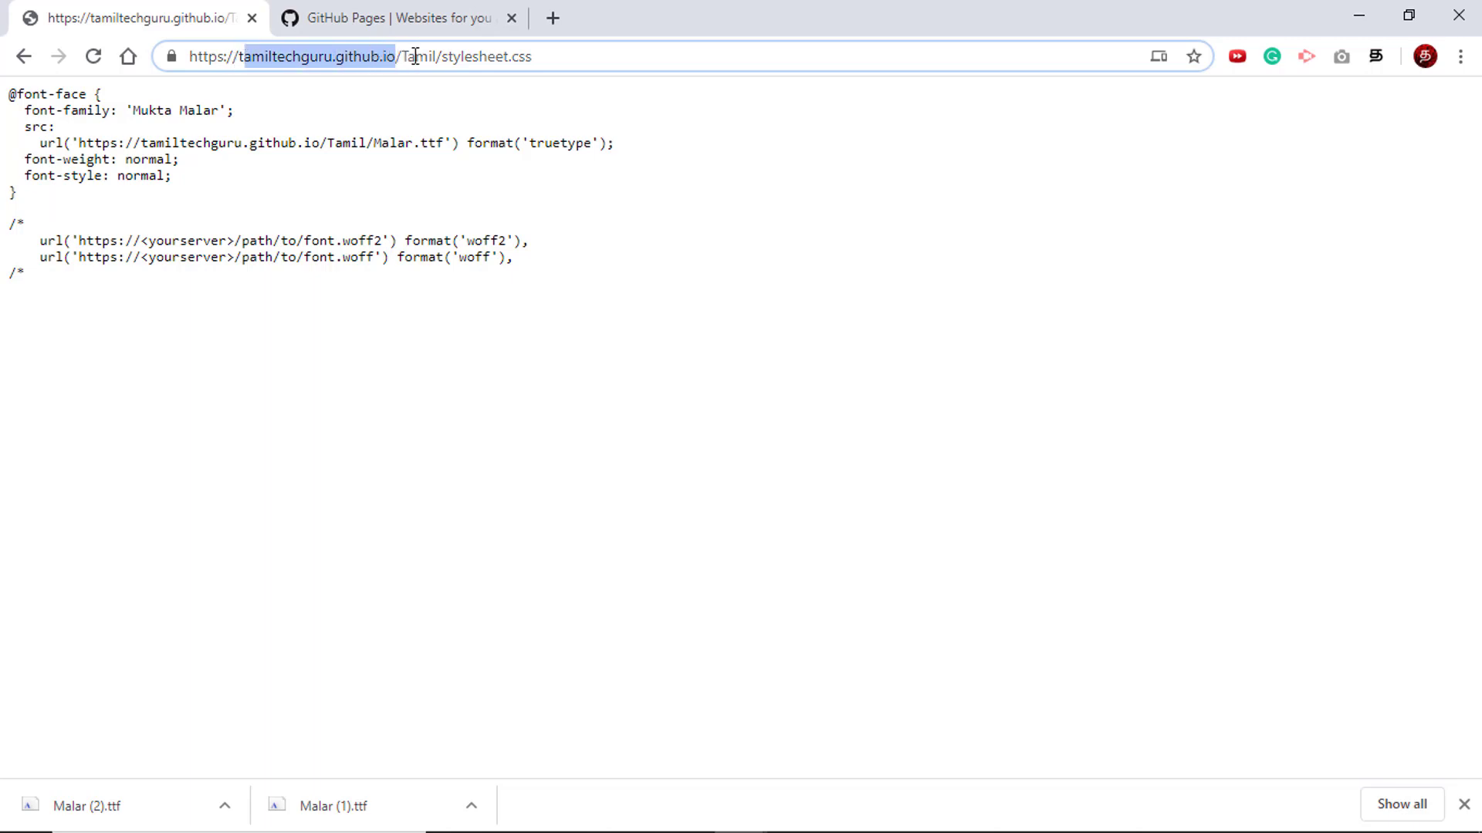
left_click(414, 56)
double_click(421, 57)
left_click(452, 56)
left_click(442, 56)
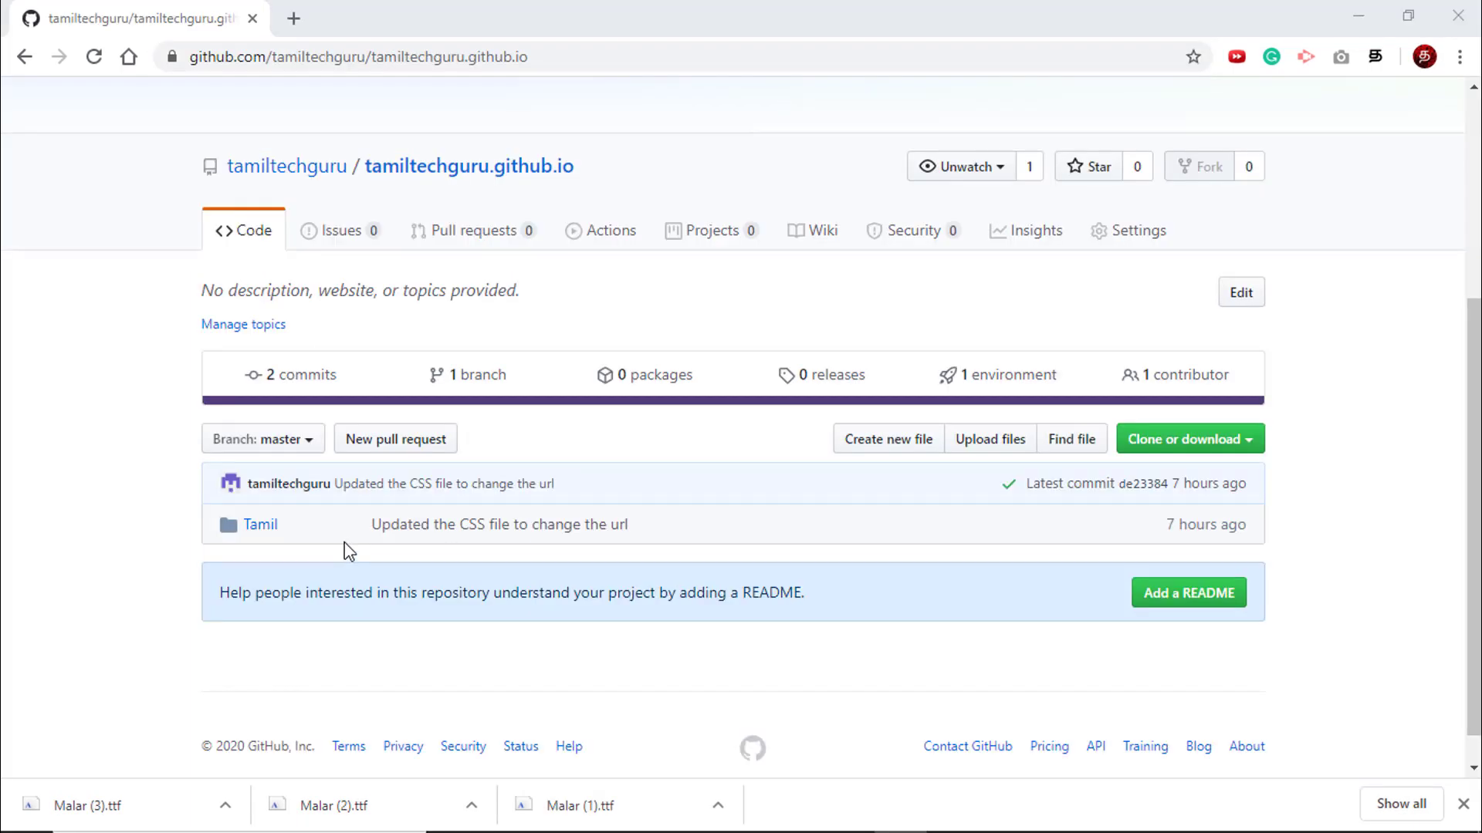
Open the Tamil folder's stylesheet.css and display it as raw text
left_click(262, 531)
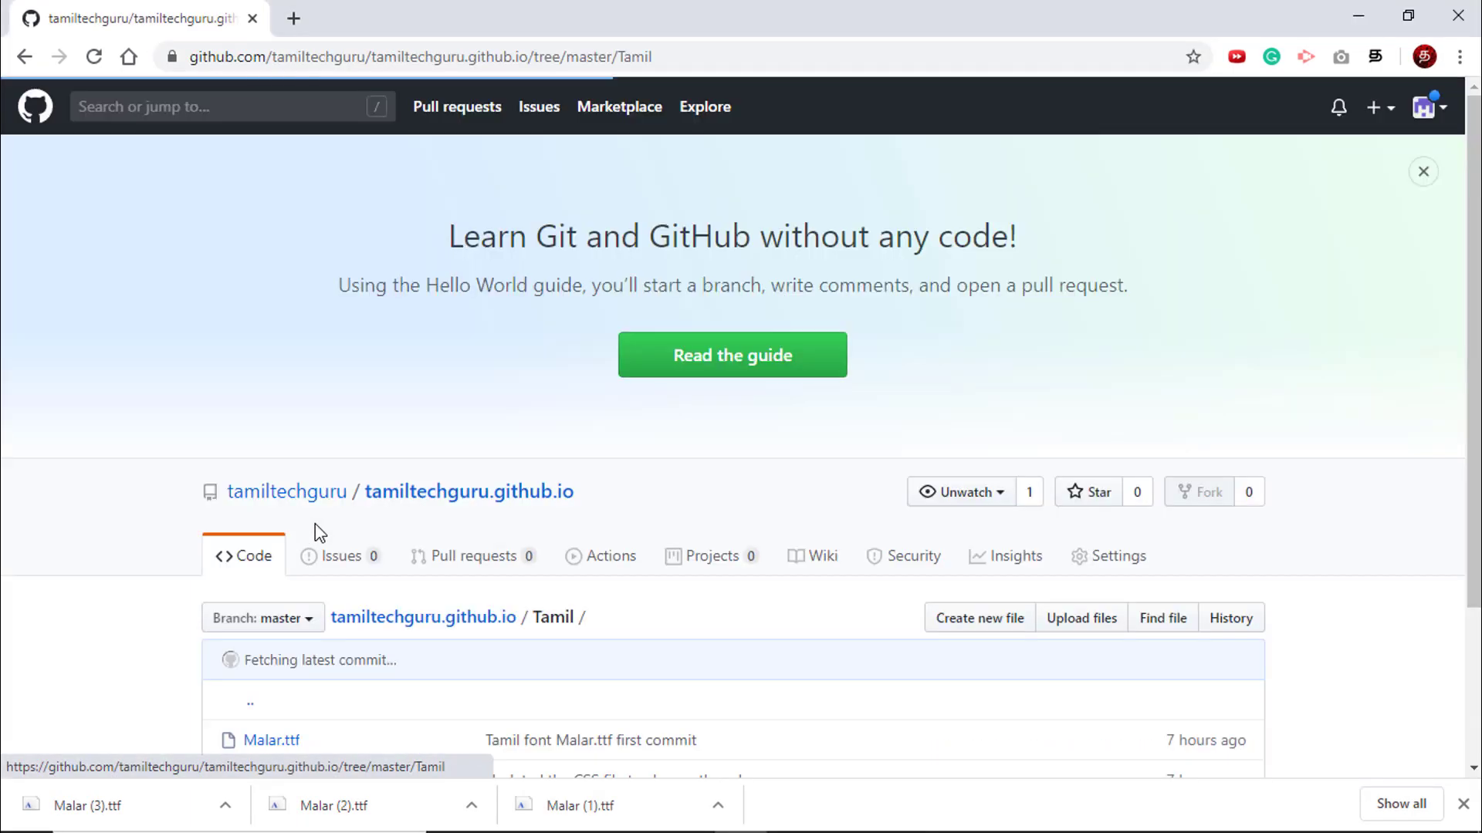
scroll(486, 521, "down", 3)
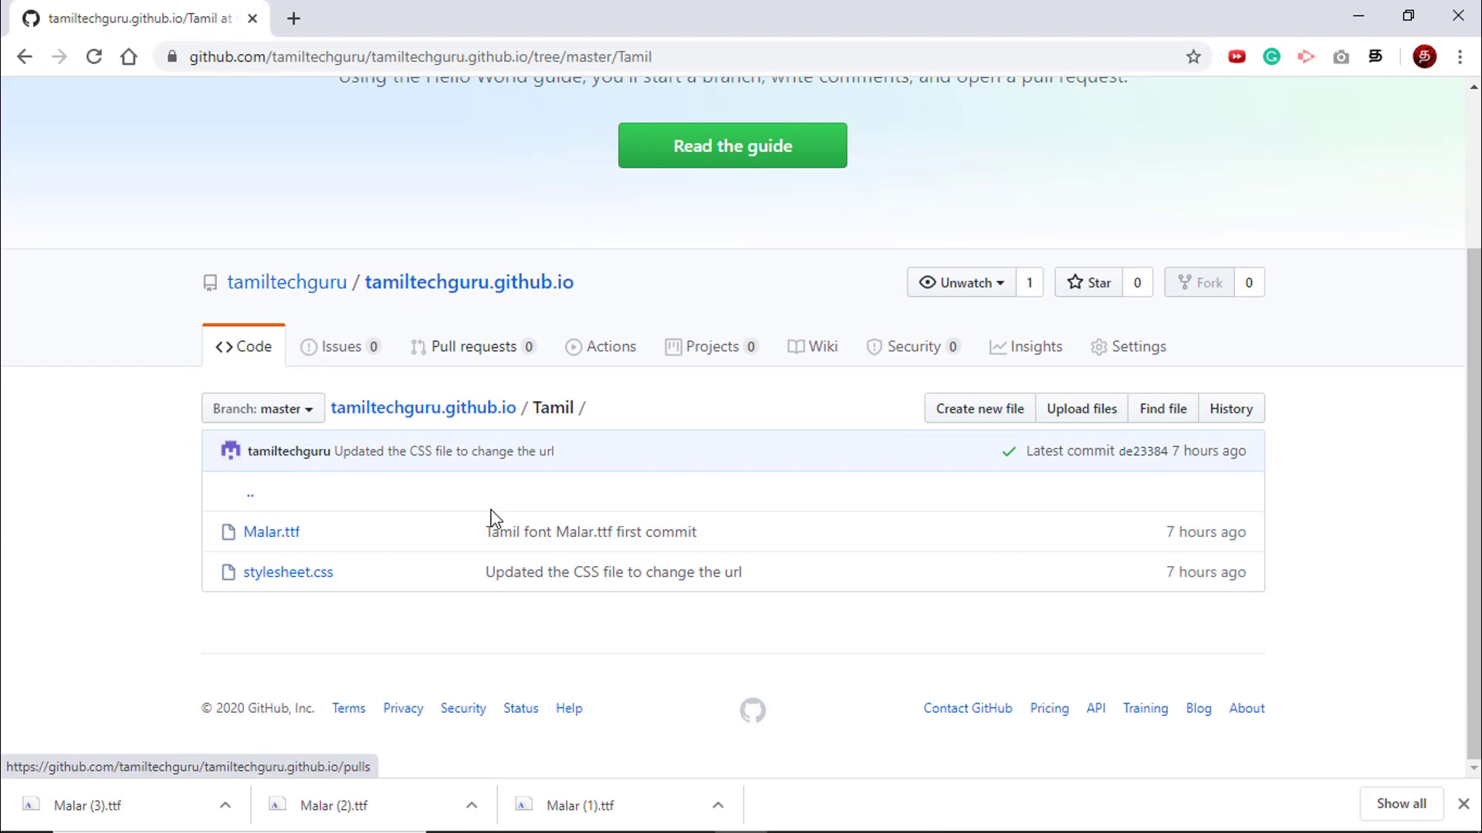
left_click(309, 574)
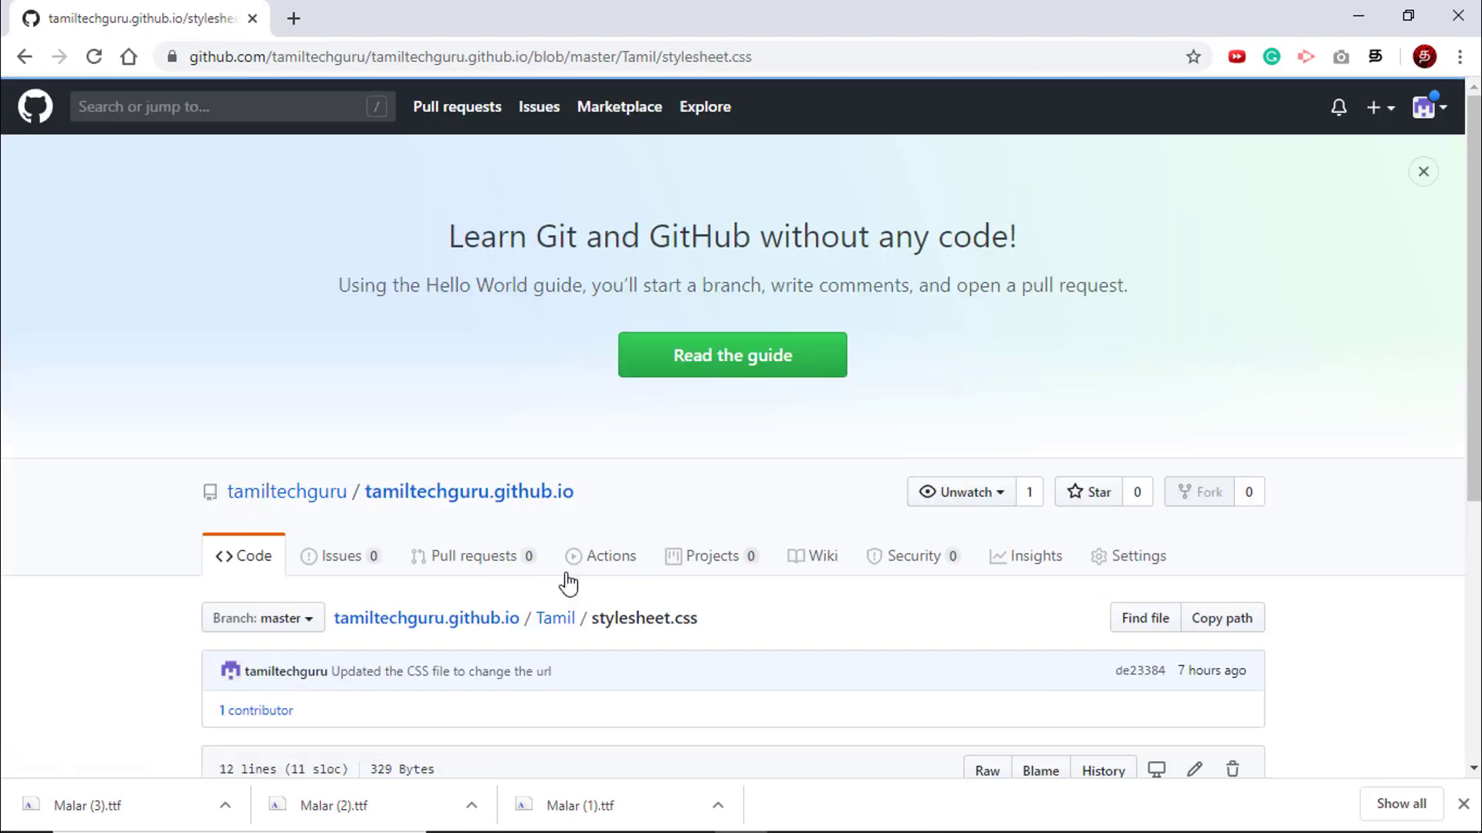
scroll(1020, 551, "down", 1)
scroll(1020, 551, "down", 5)
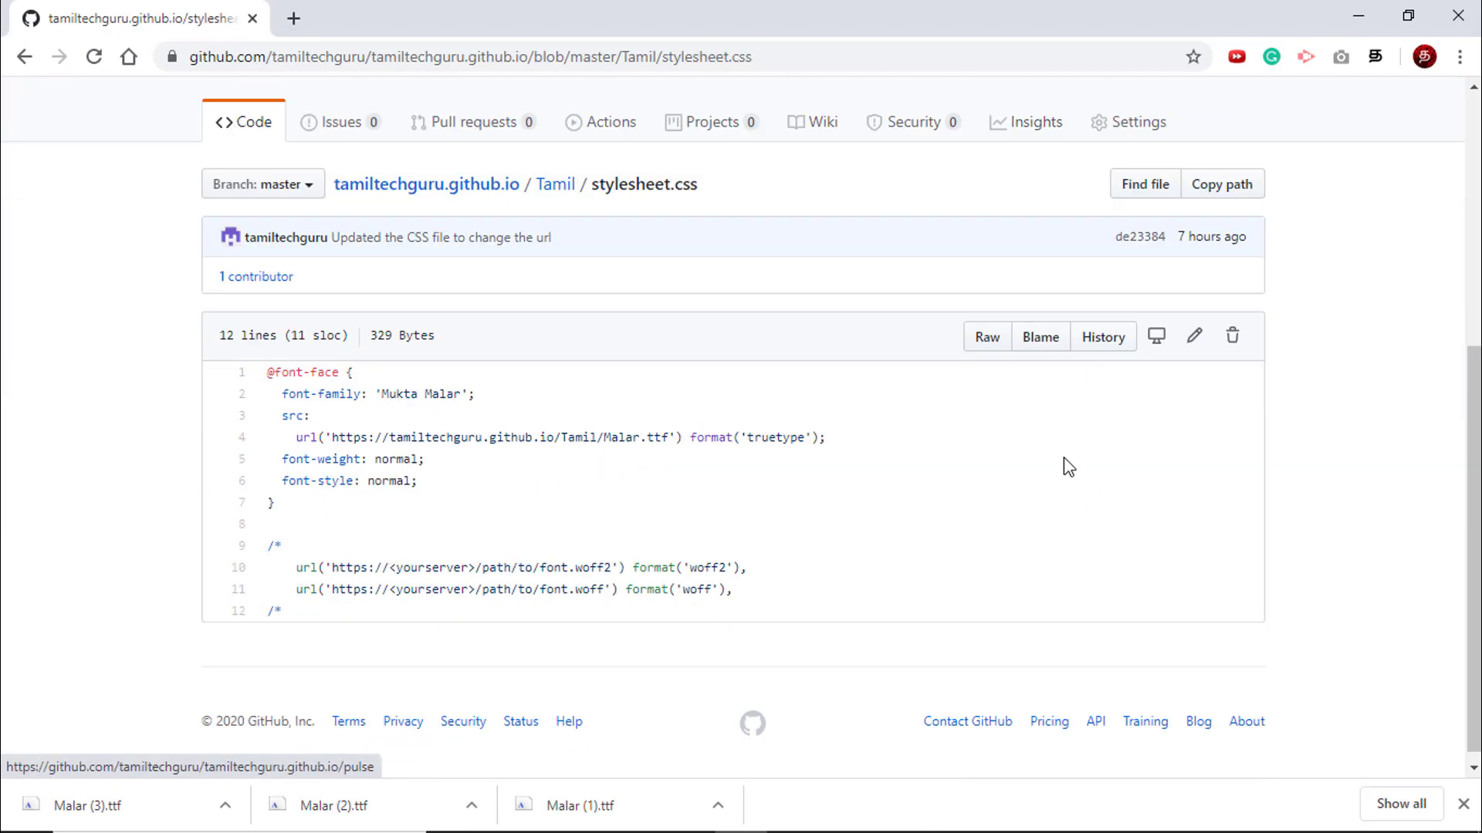
left_click(985, 345)
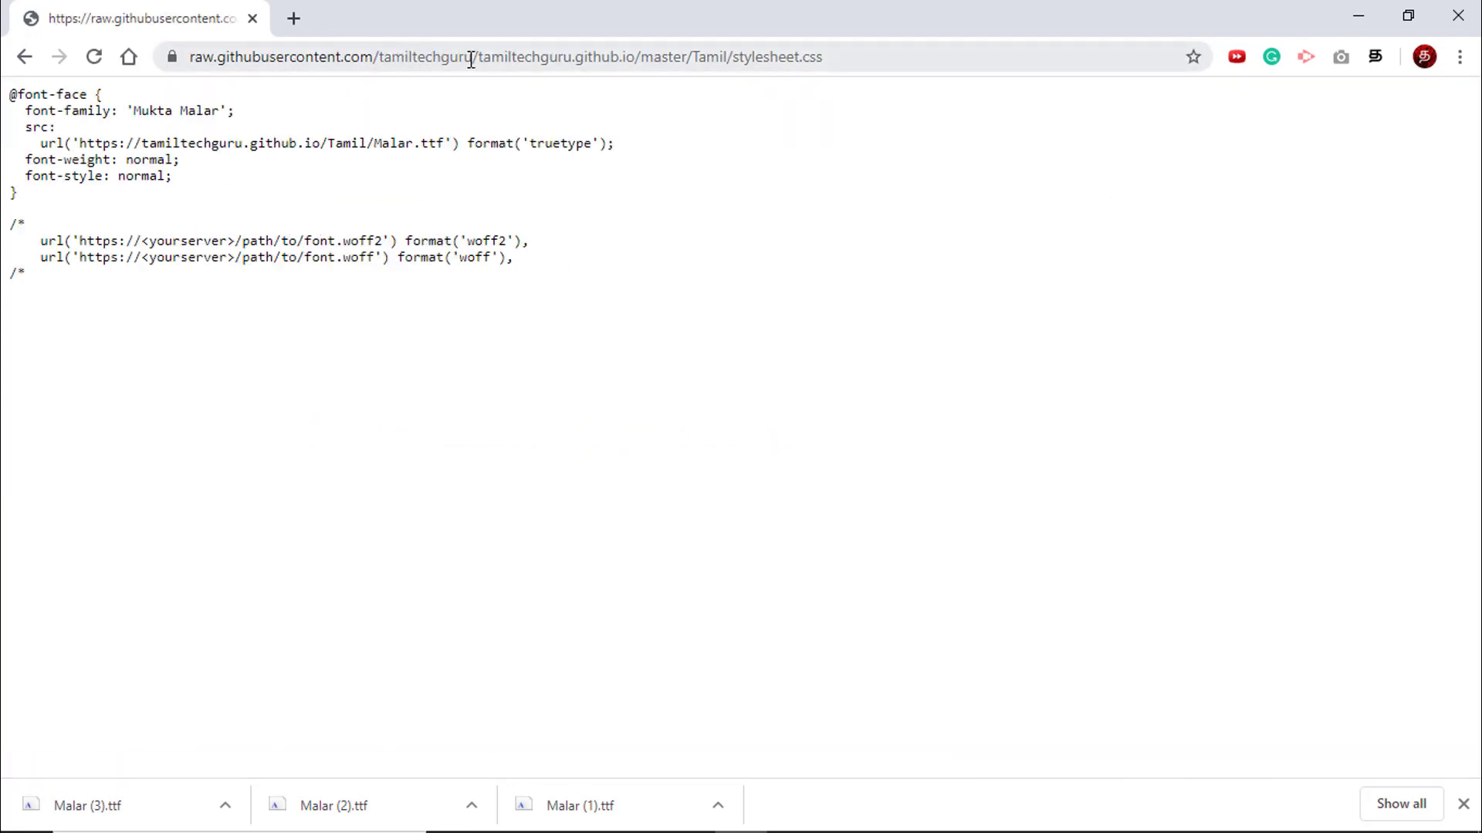
Load tamiltechguru.github.io/Tamil/stylesheet.css from GitHub Pages, select it, then move to SAP Analytics Cloud
left_click_drag(480, 56, 90, 73)
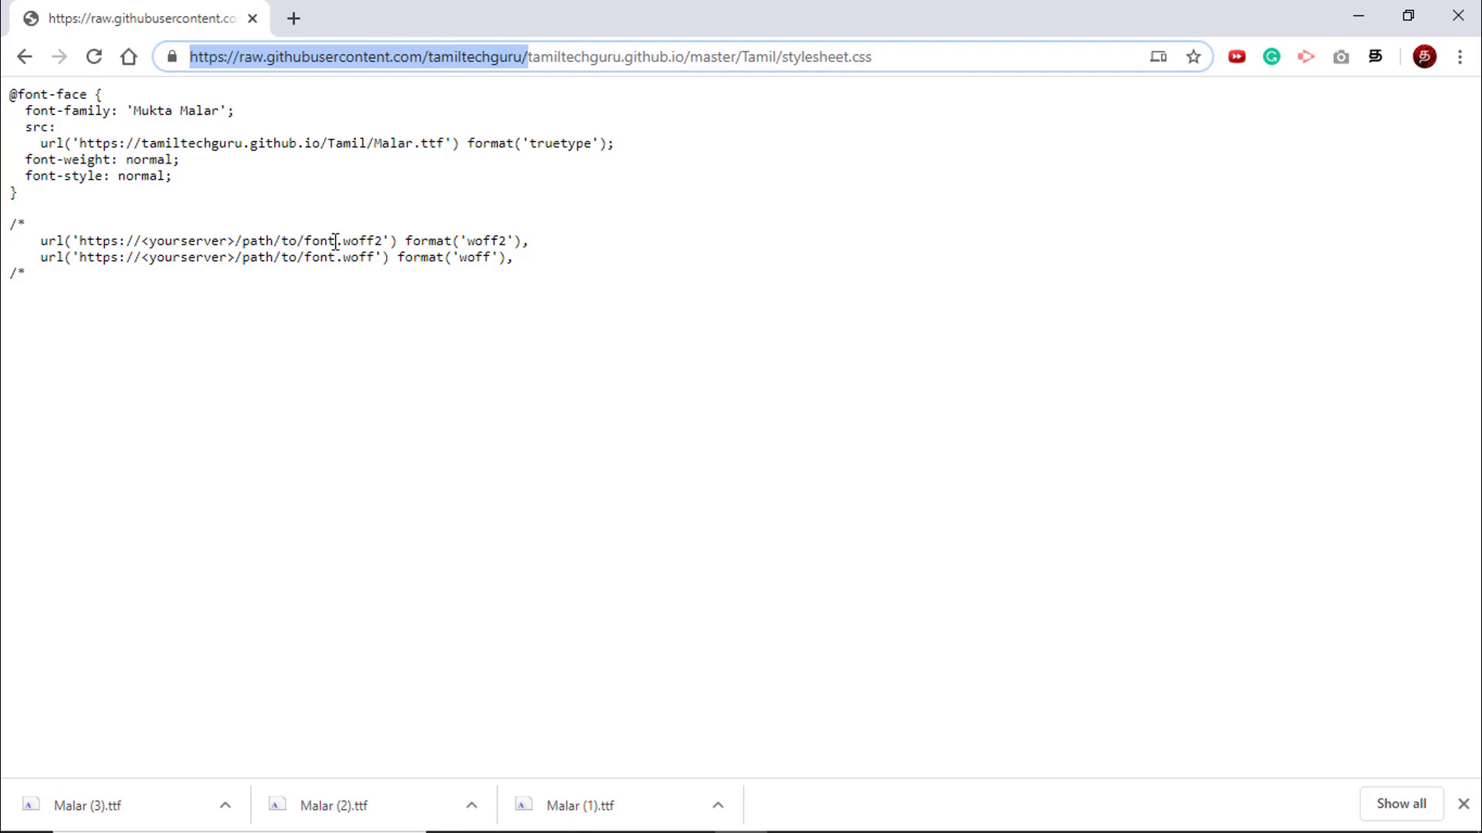
key("BackSpace")
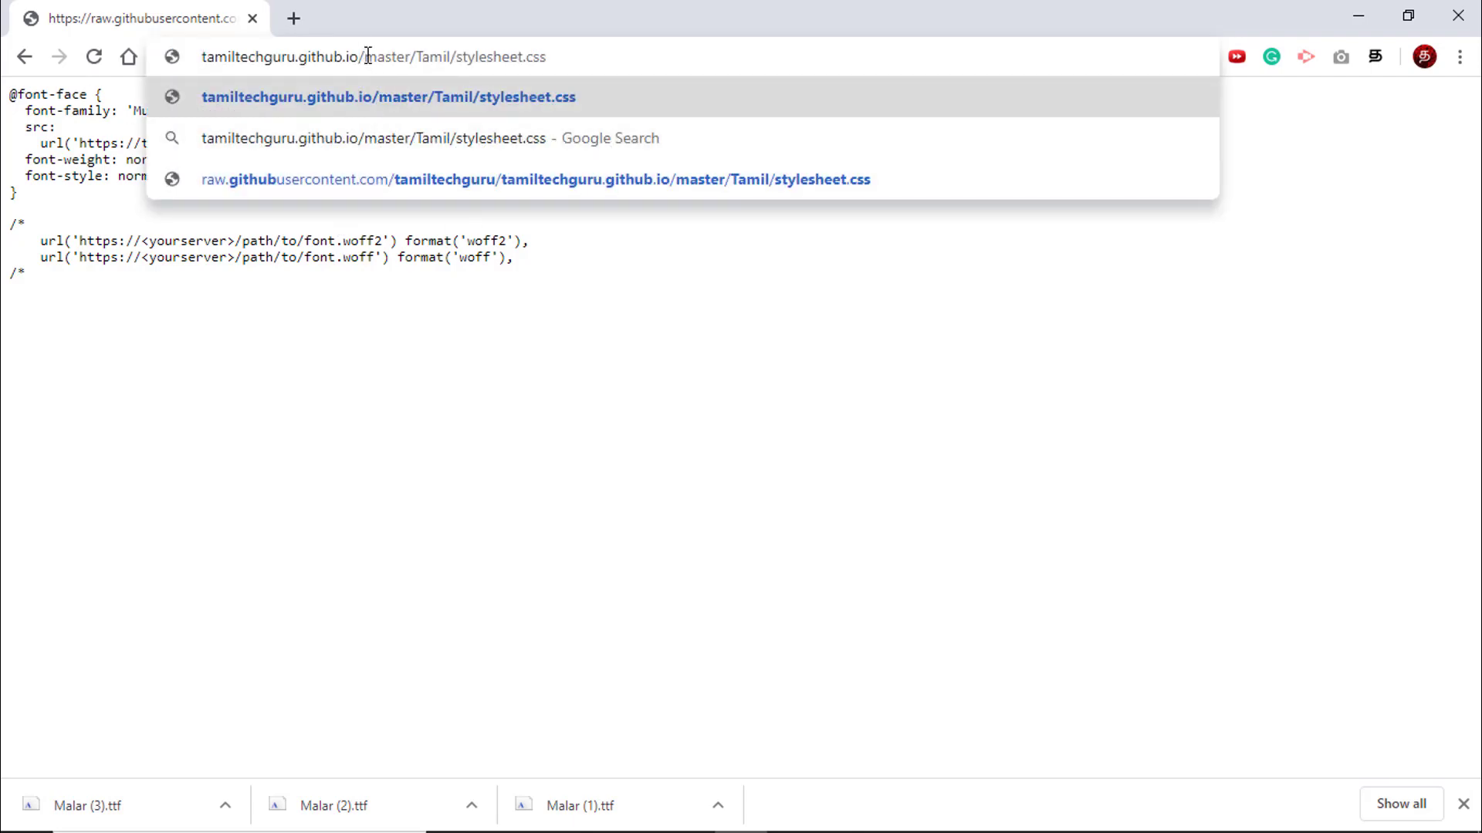
left_click_drag(366, 57, 410, 57)
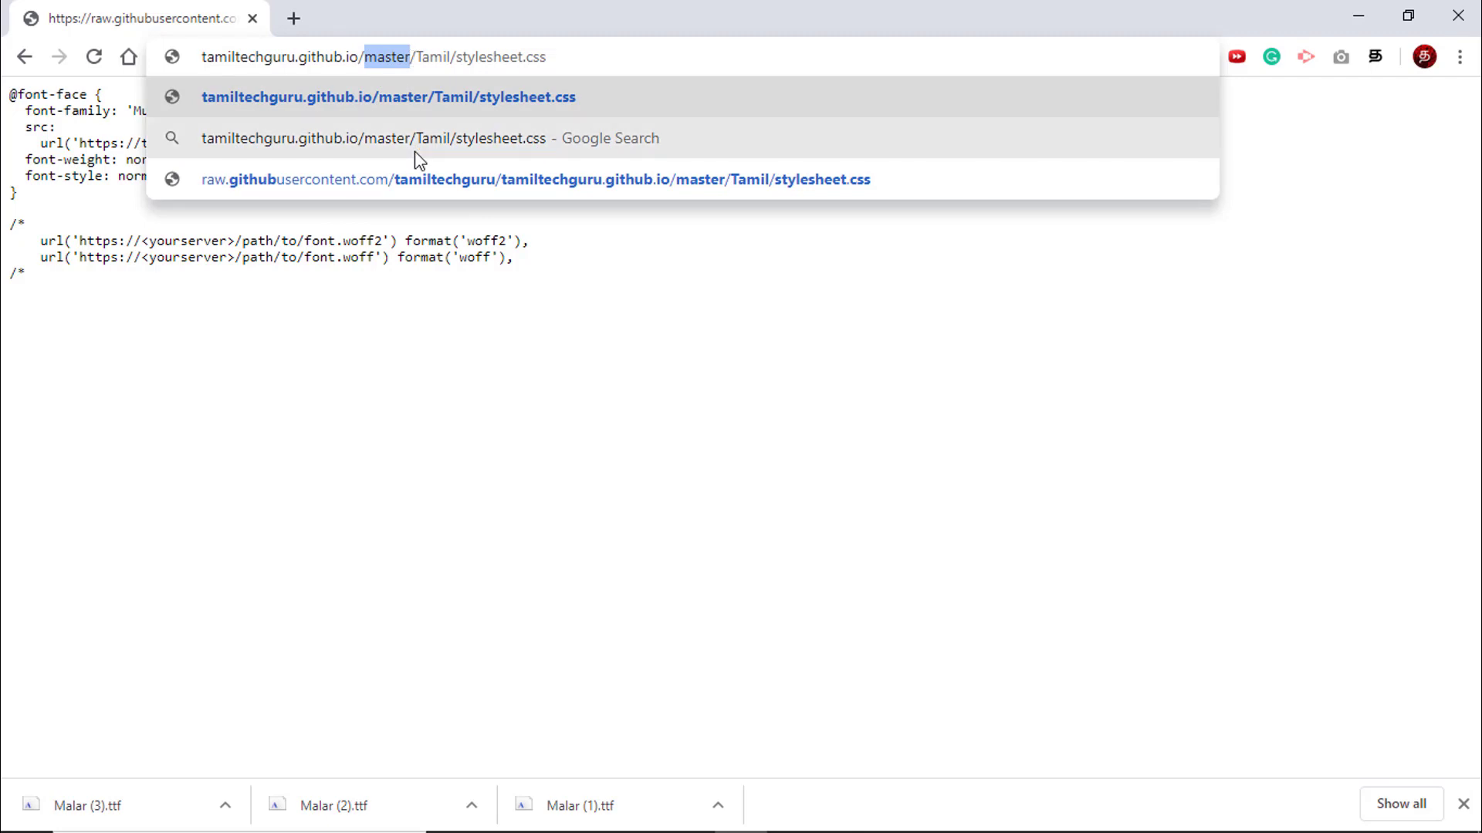
key("BackSpace")
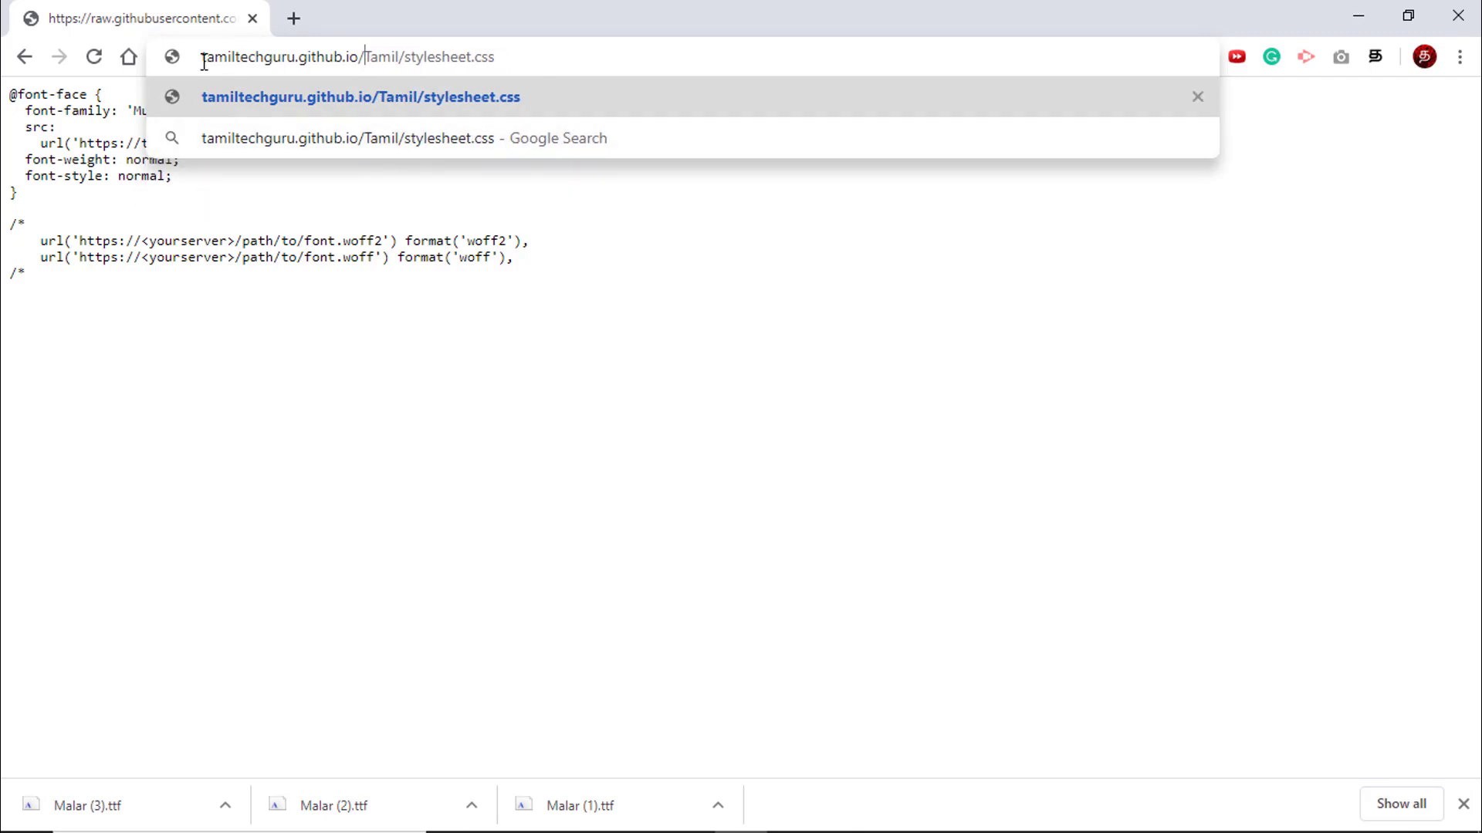
left_click_drag(204, 61, 524, 54)
key("ctrl+c")
left_click(525, 56)
key("Return")
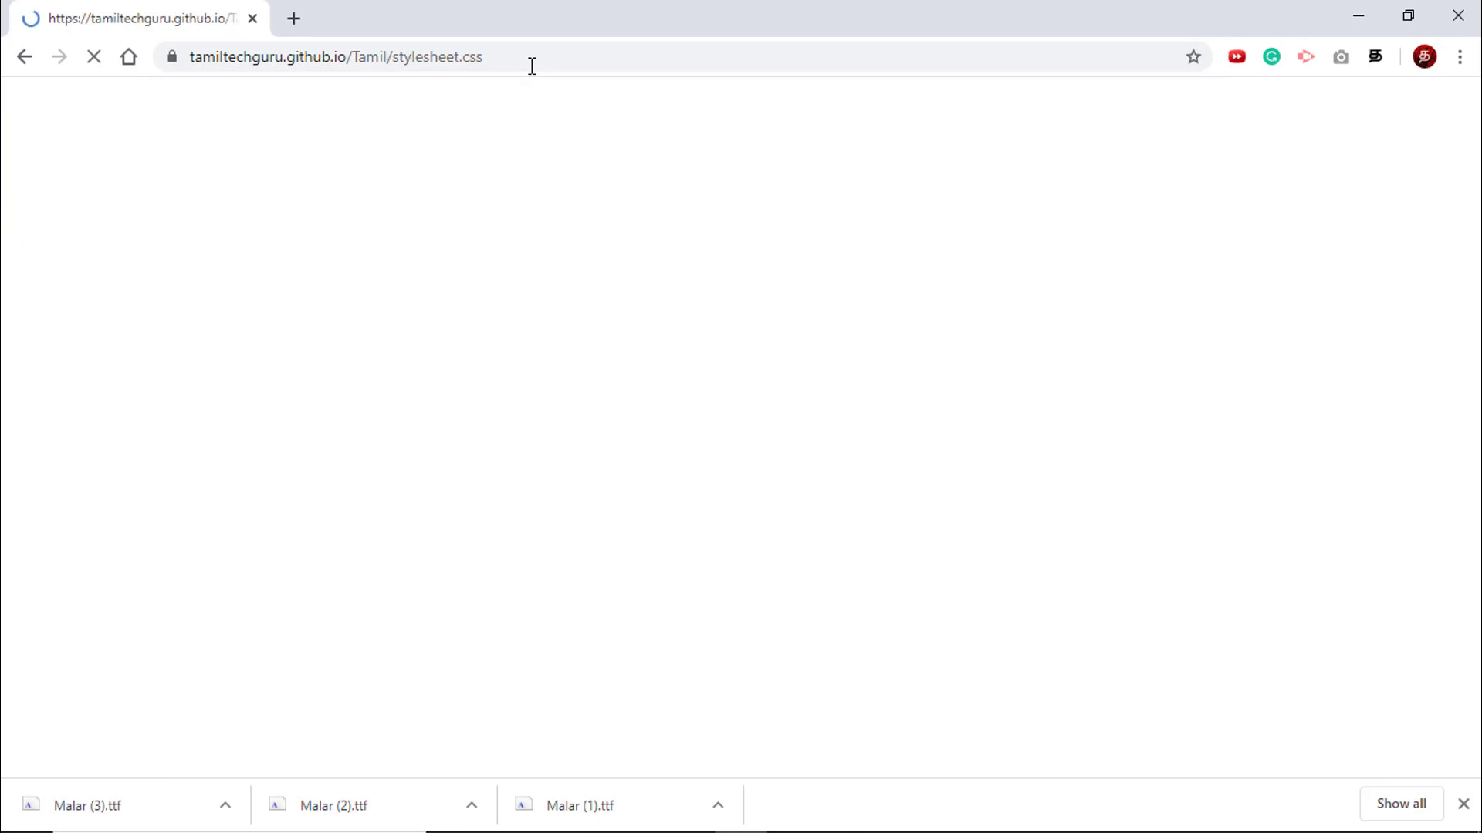
left_click_drag(374, 325, 237, 53)
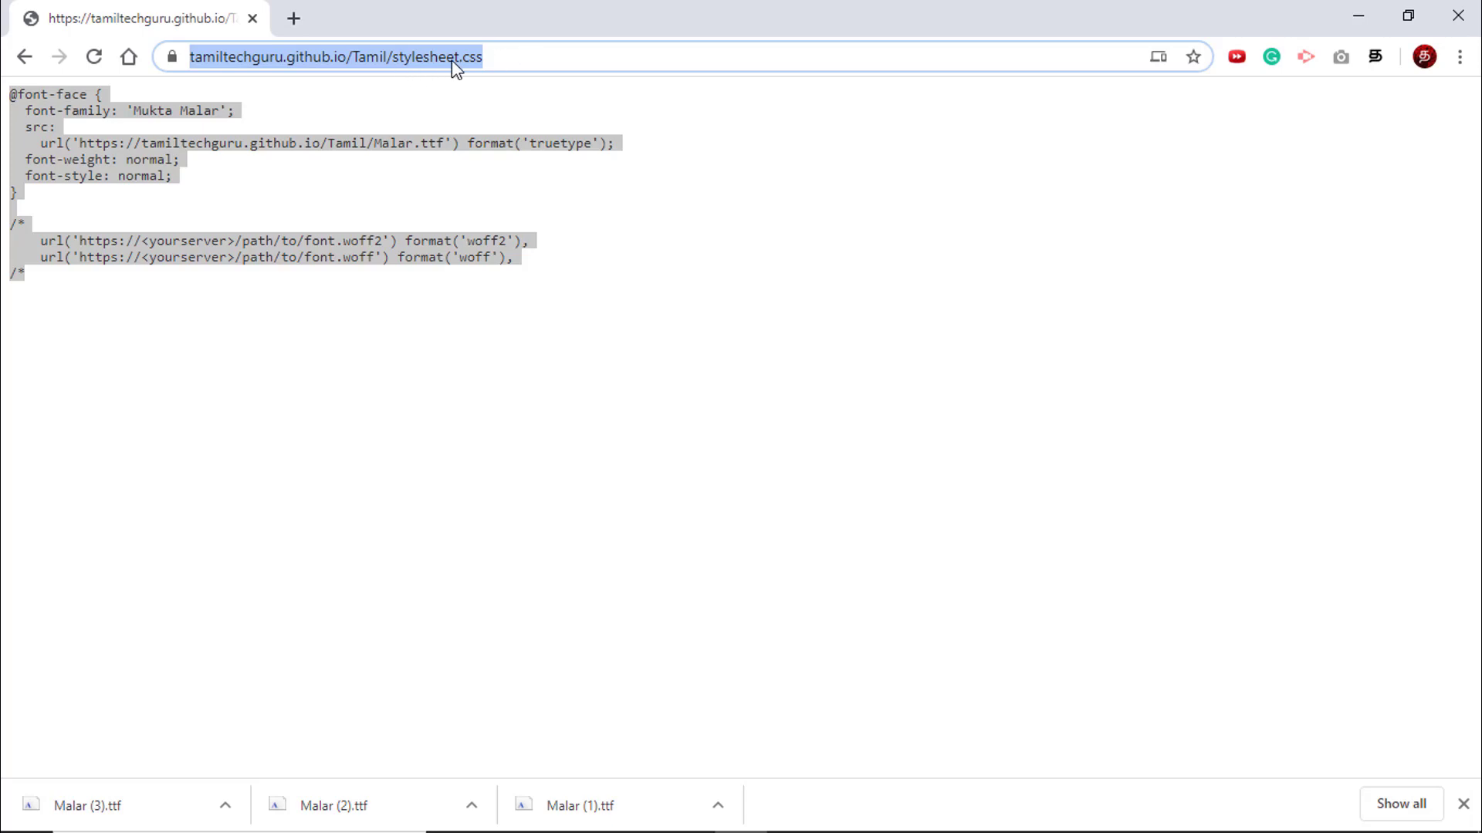
key("alt+Tab")
key("alt+Tab")
key("alt+Tab")
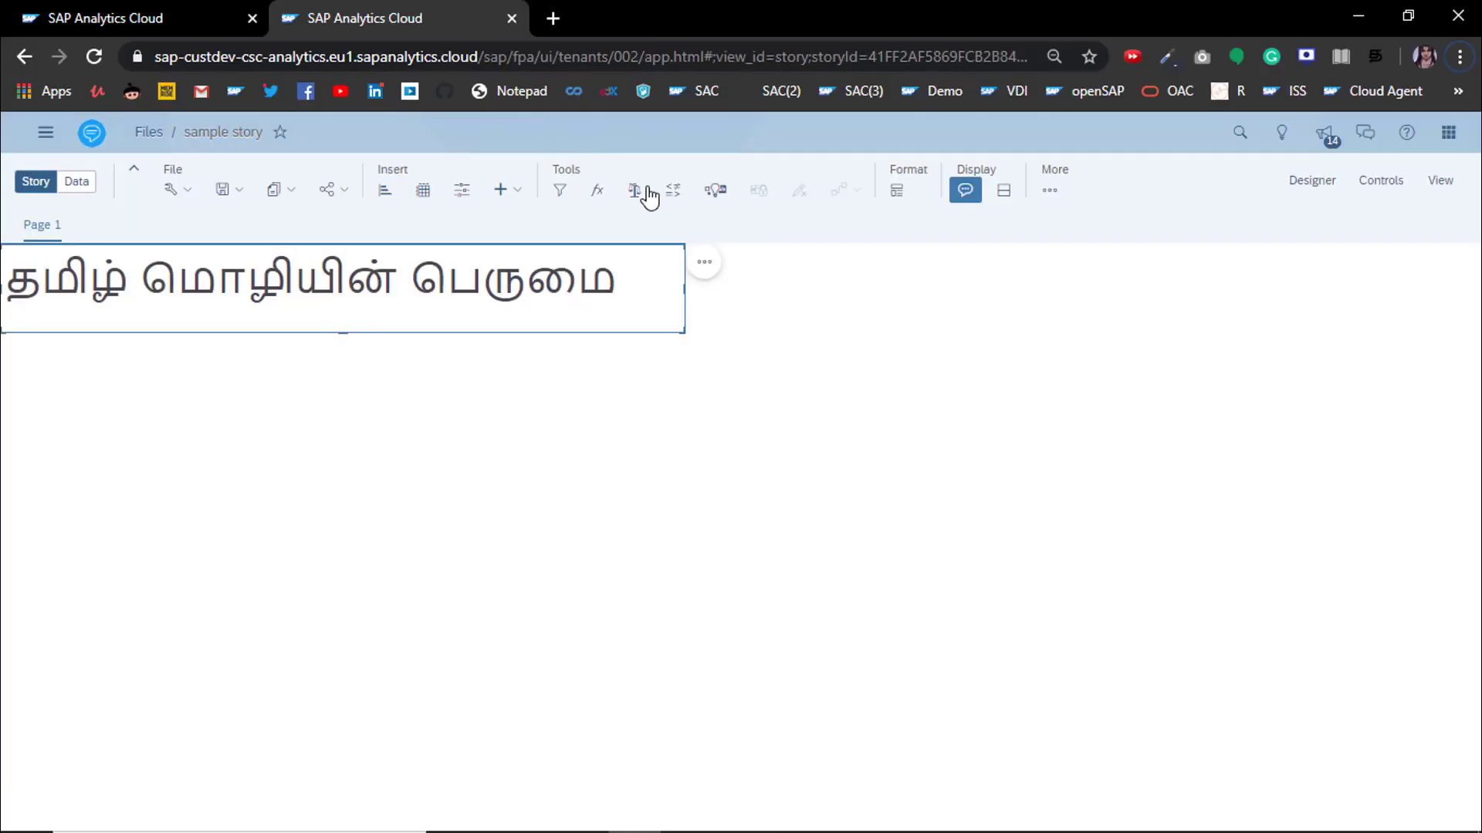
Navigate to System Administration's Default Appearance settings in SAP Analytics Cloud
left_click(260, 24)
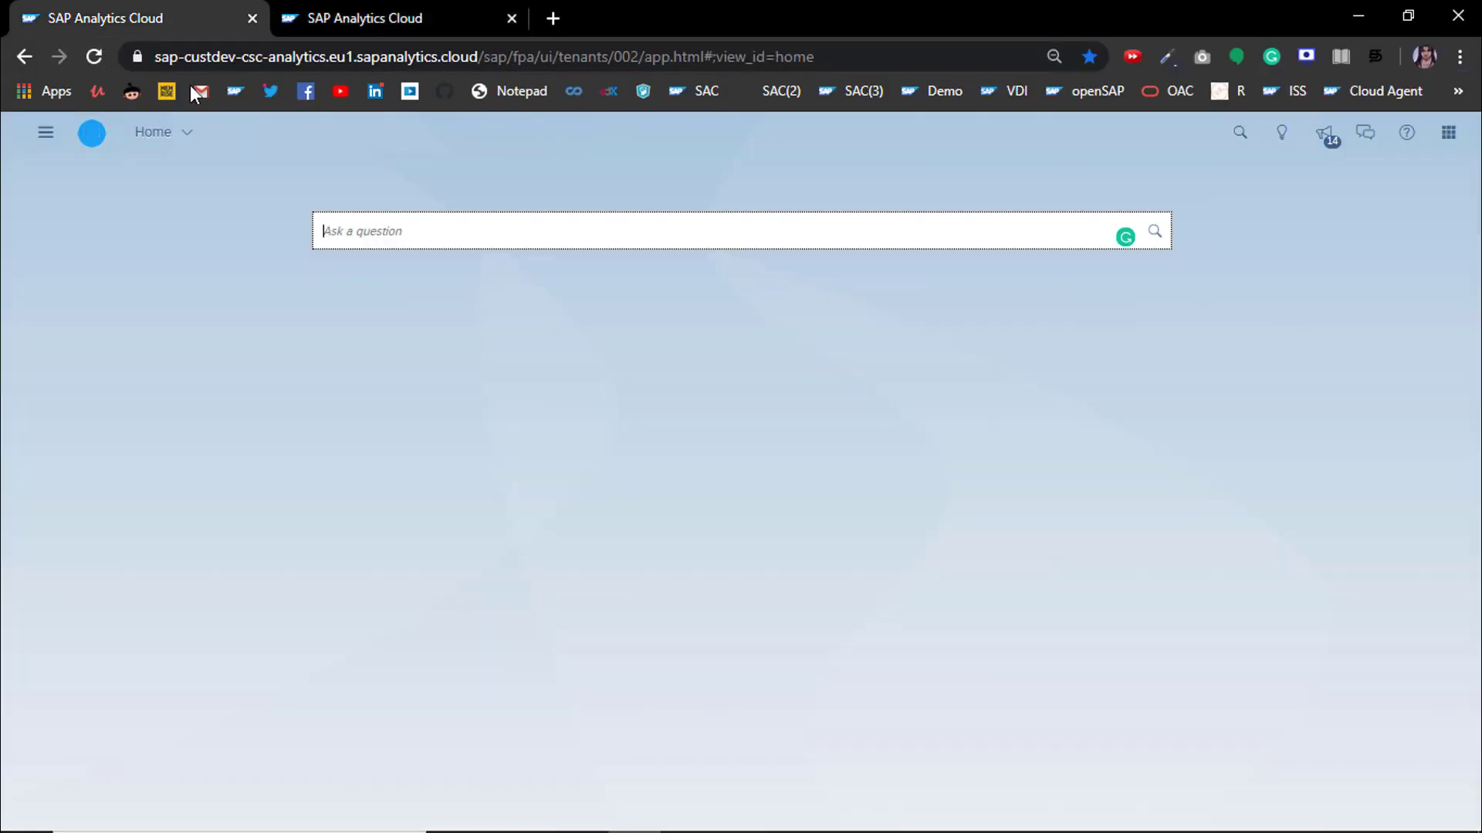
left_click(46, 132)
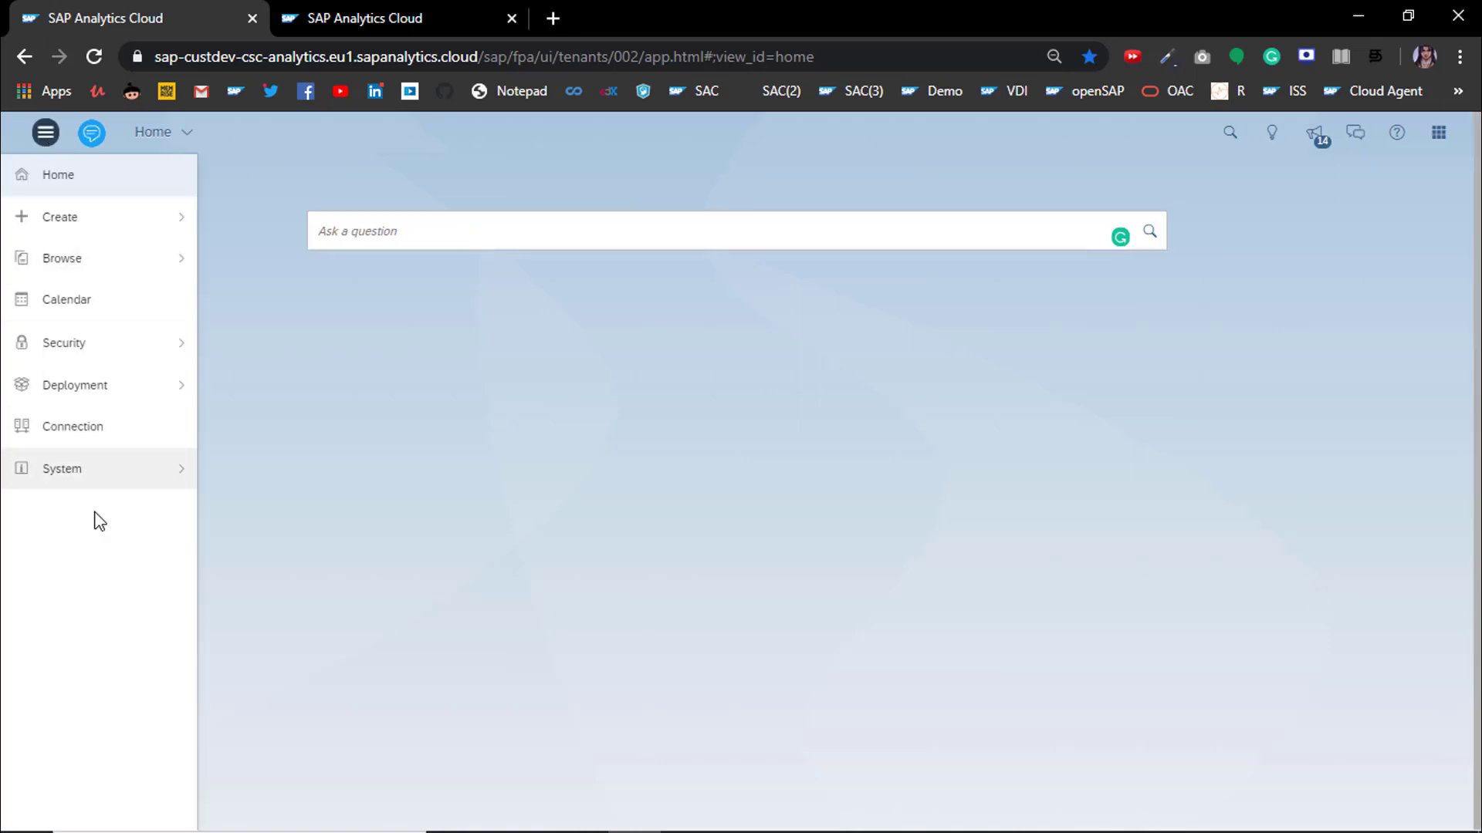
left_click(133, 476)
left_click(303, 508)
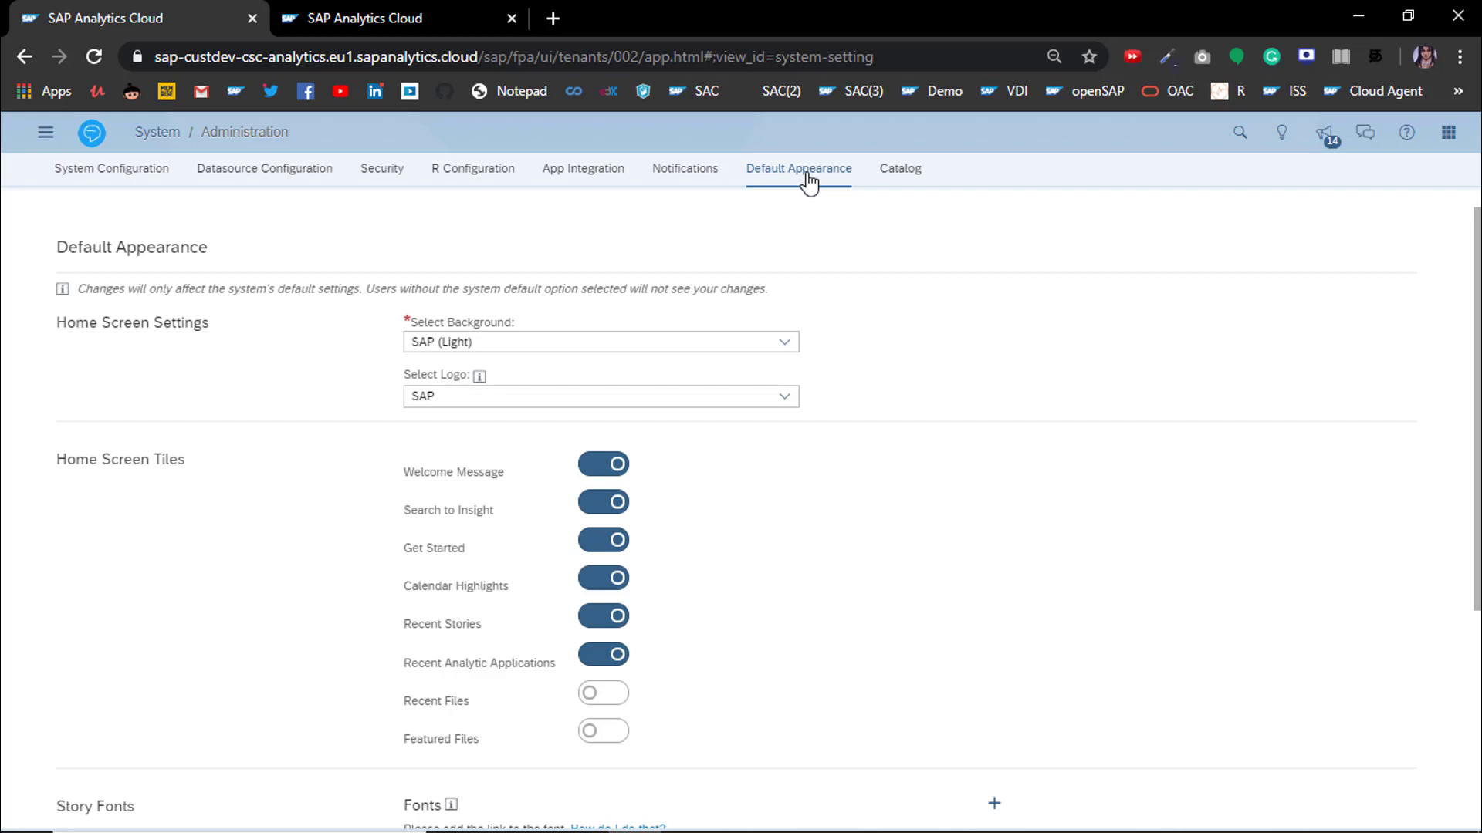
scroll(837, 232, "down", 1)
scroll(833, 240, "down", 3)
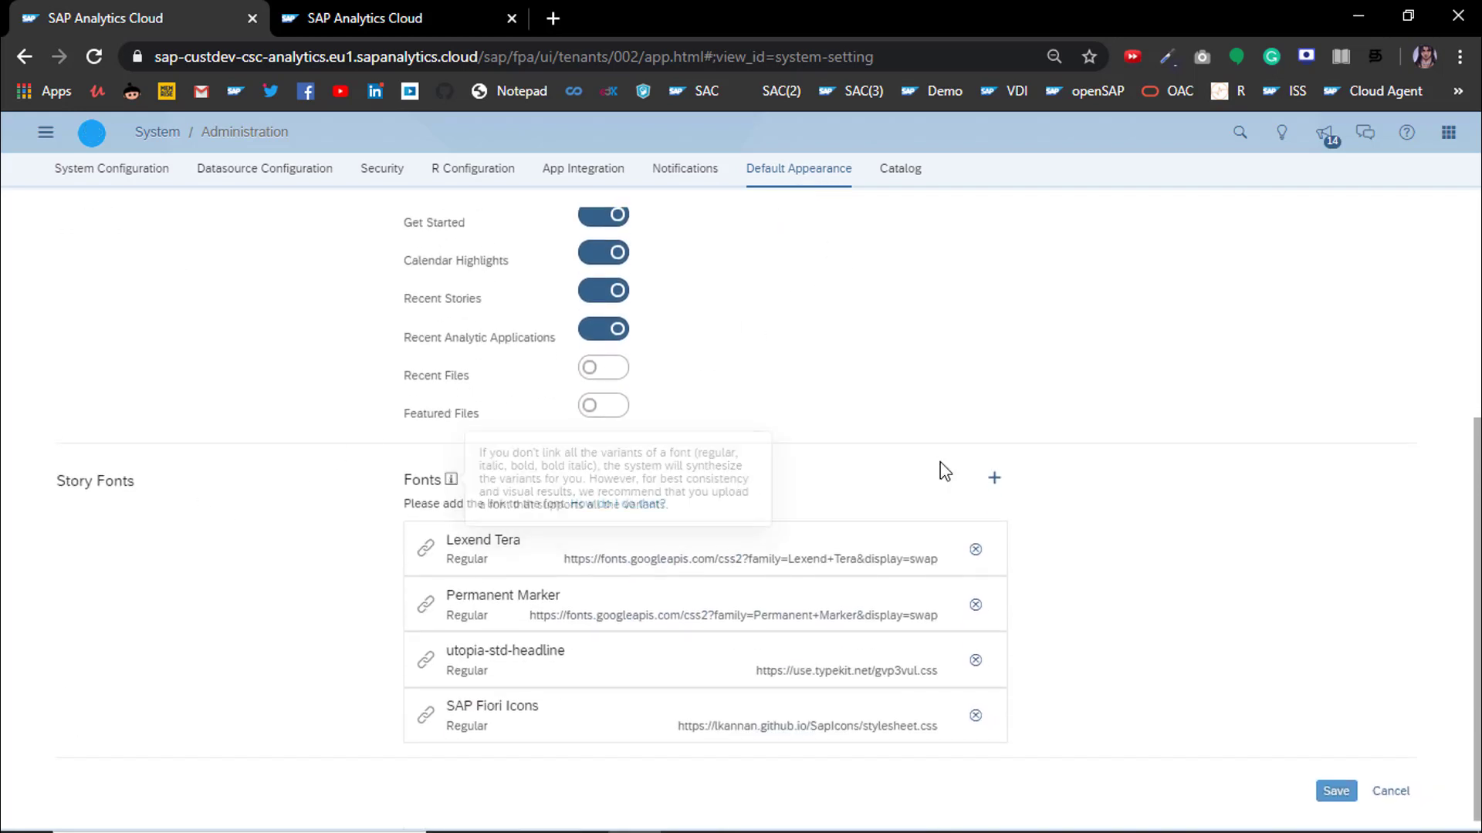
Add the GitHub Pages stylesheet URL as a story font, save, and refresh
left_click(995, 479)
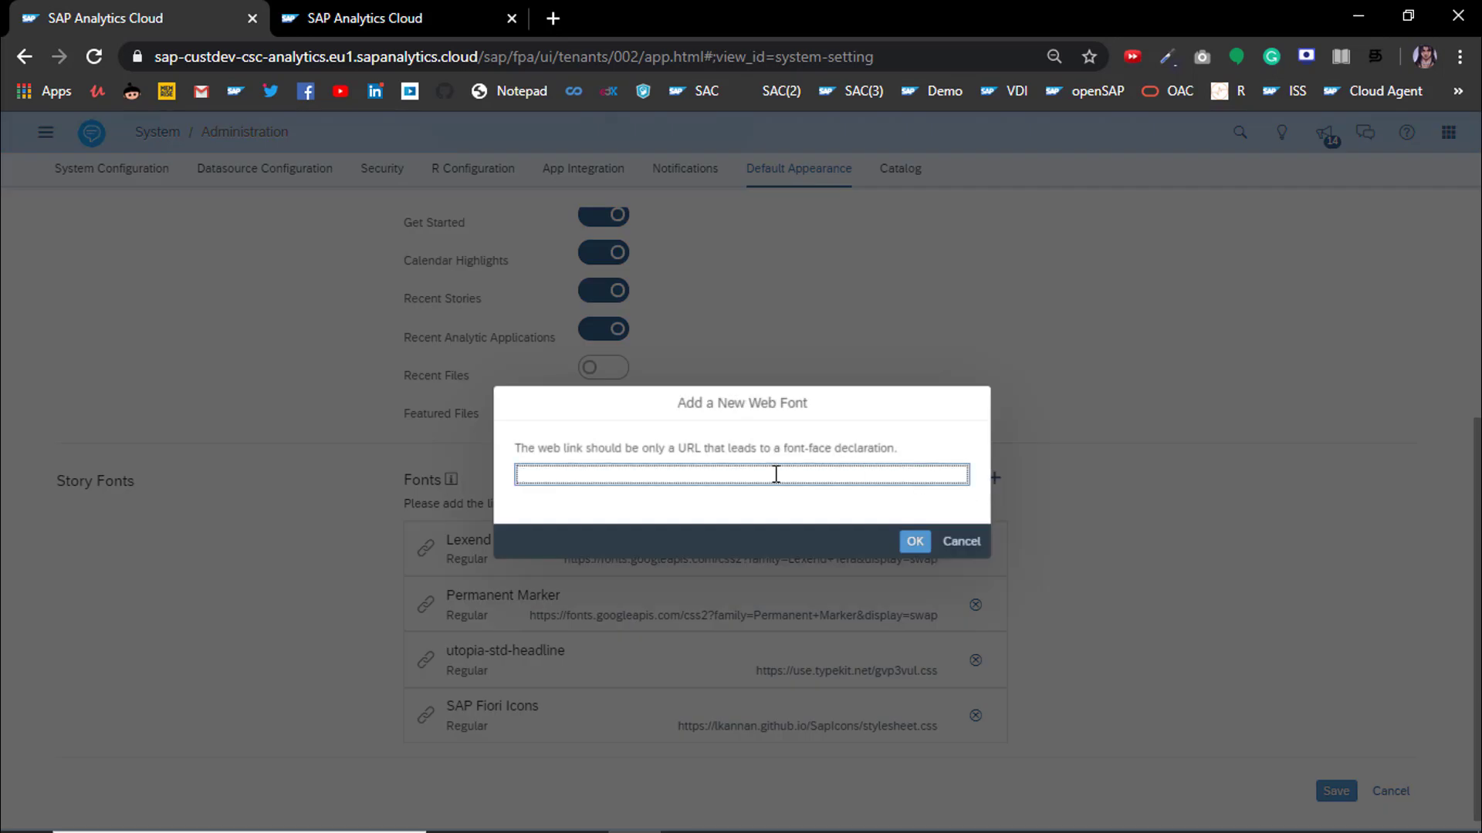
key("ctrl+v")
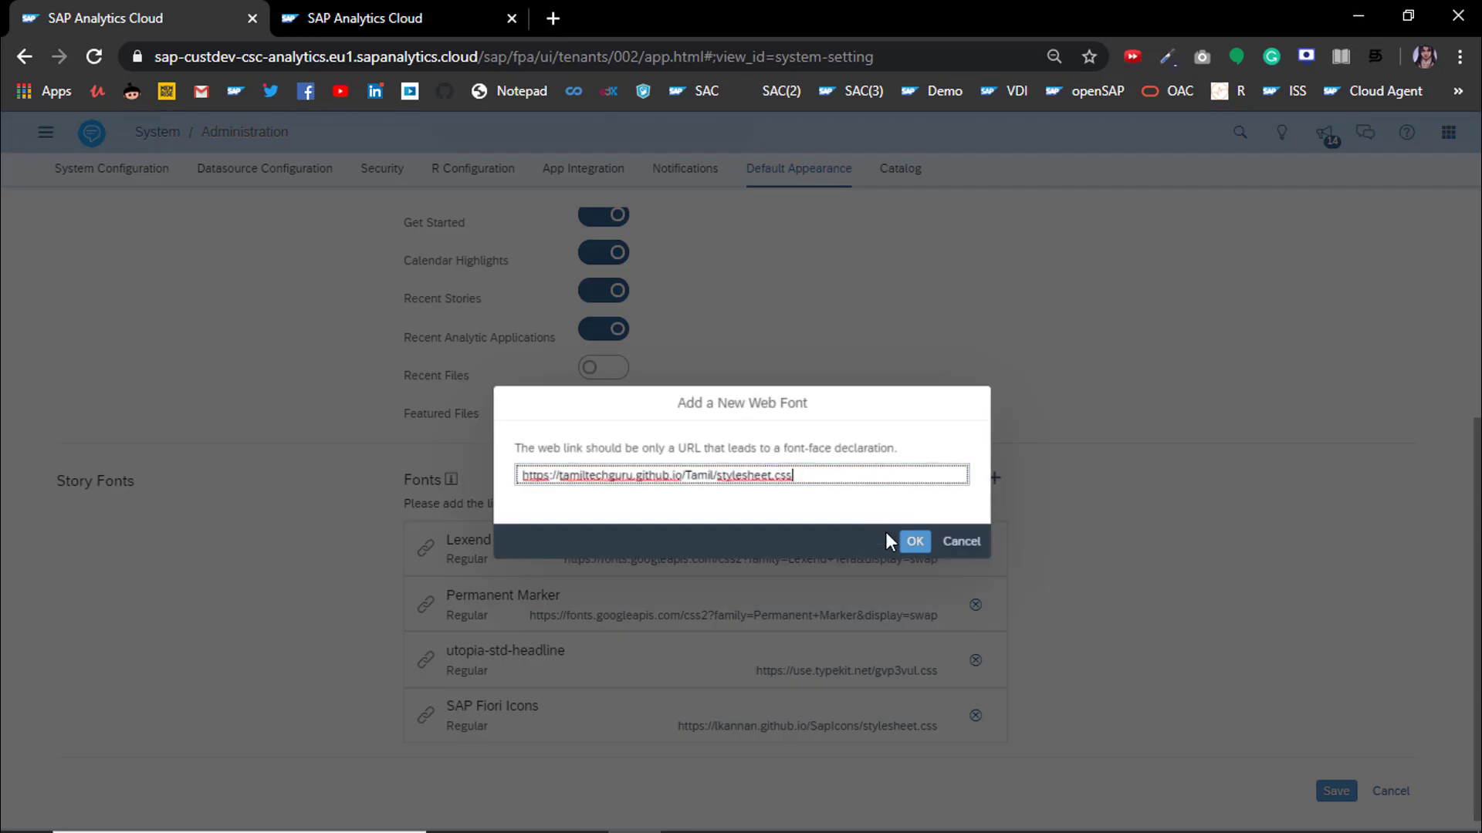
left_click(915, 542)
scroll(695, 633, "down", 1)
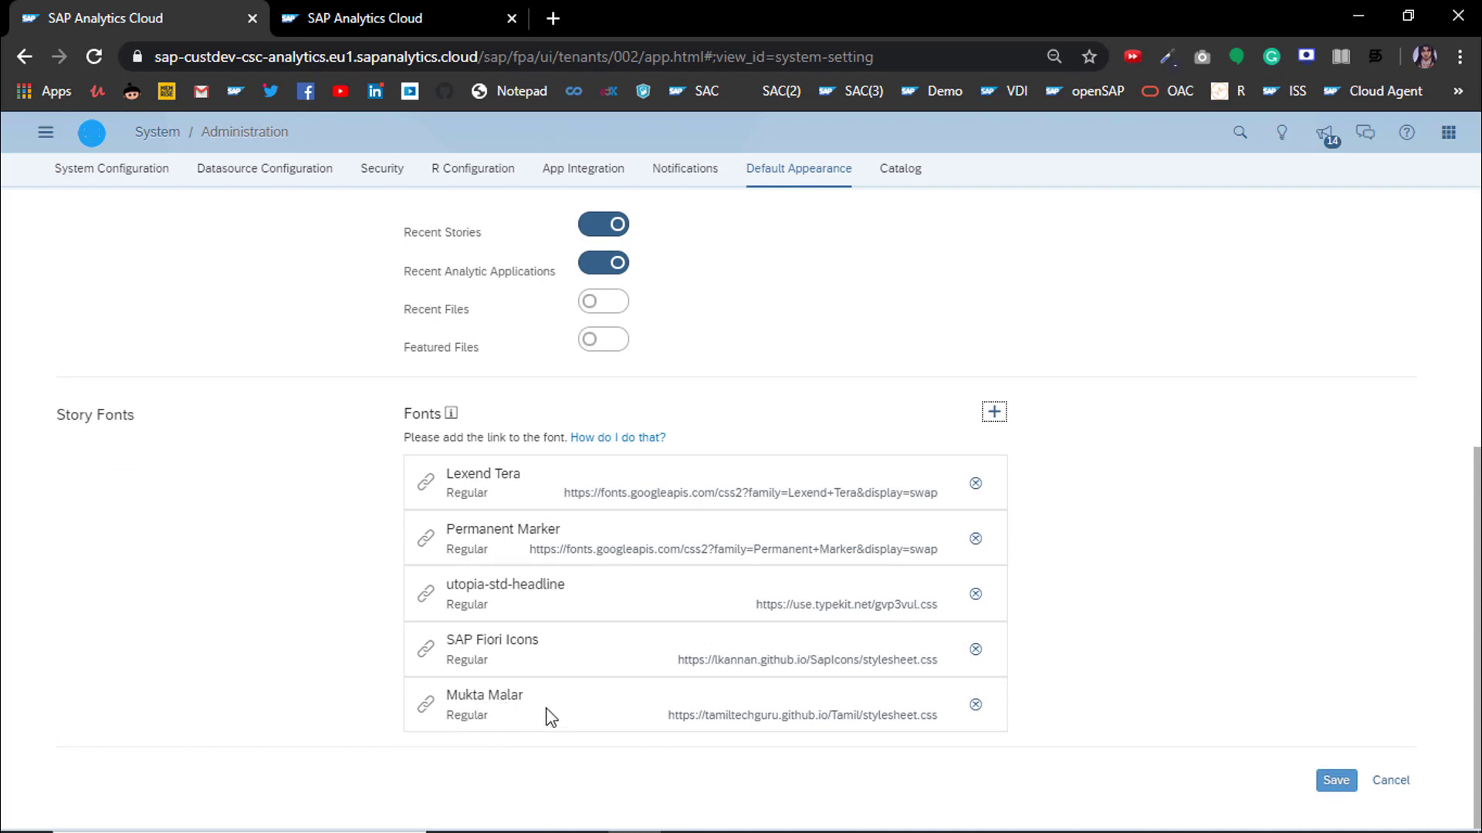
left_click(1336, 780)
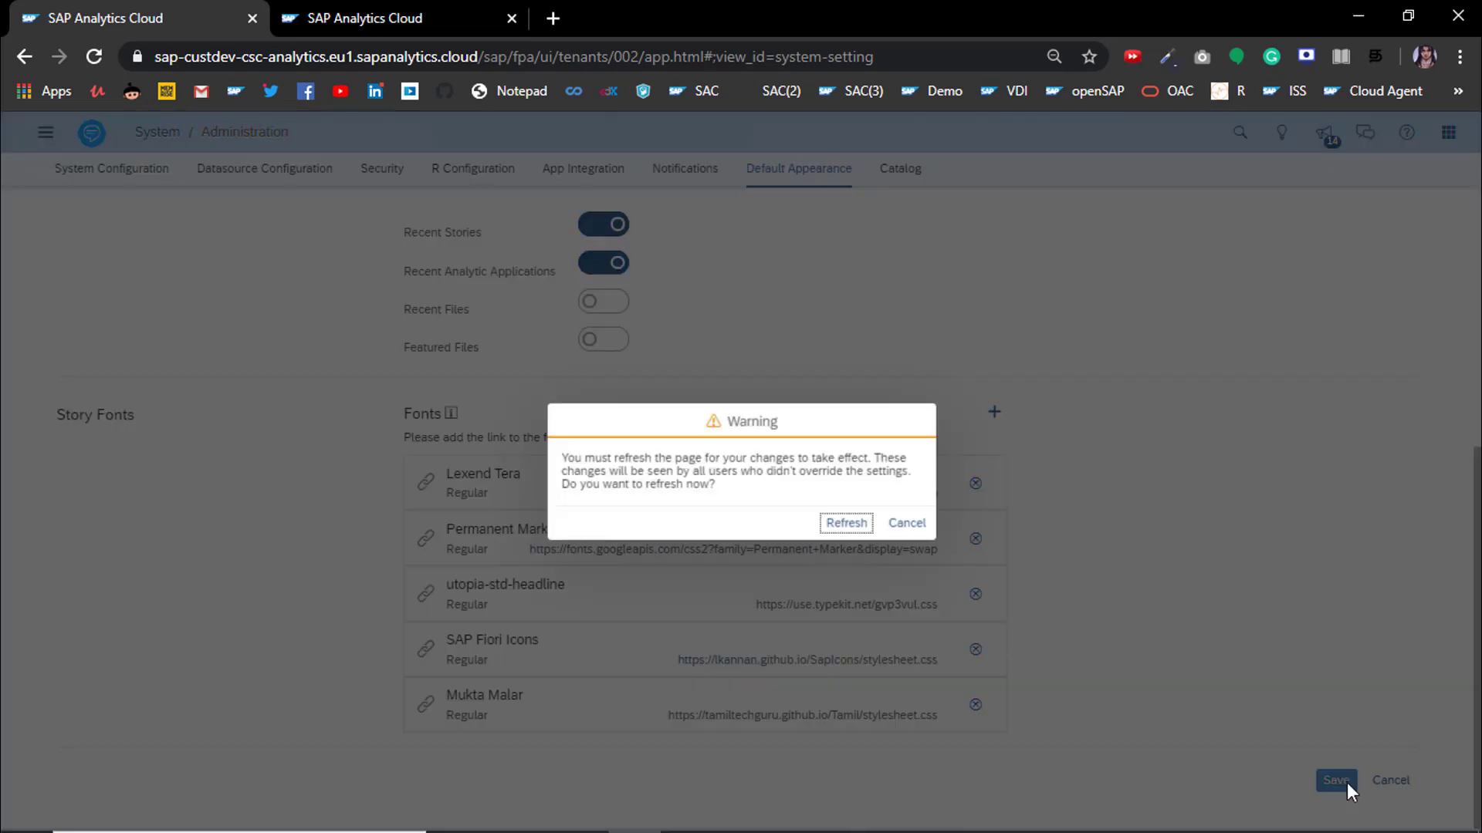
left_click(827, 526)
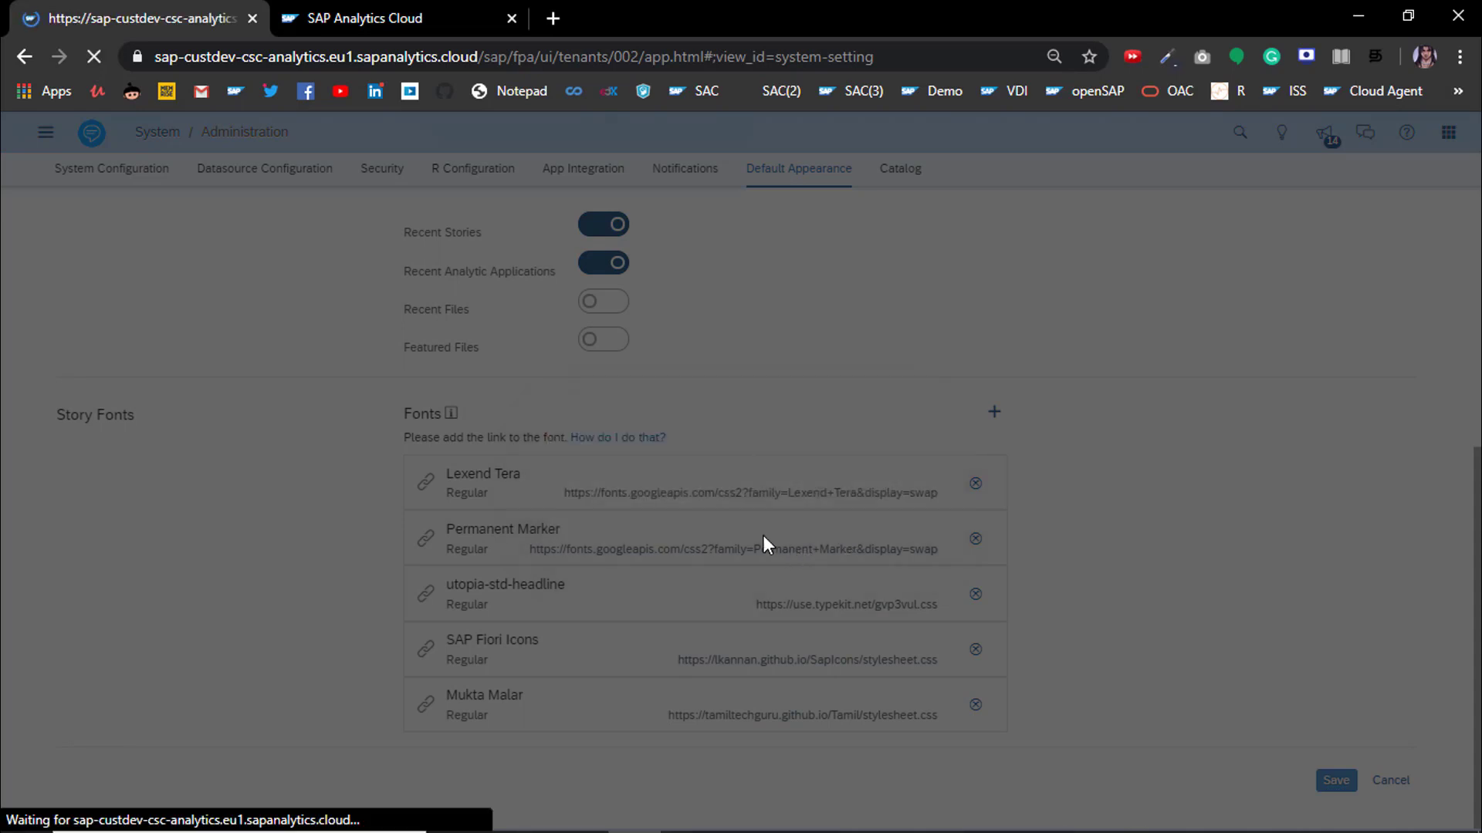
Back in the sample story, enter edit mode and select the Tamil text widget
key("ctrl+Tab")
left_click(1435, 184)
left_click(456, 317)
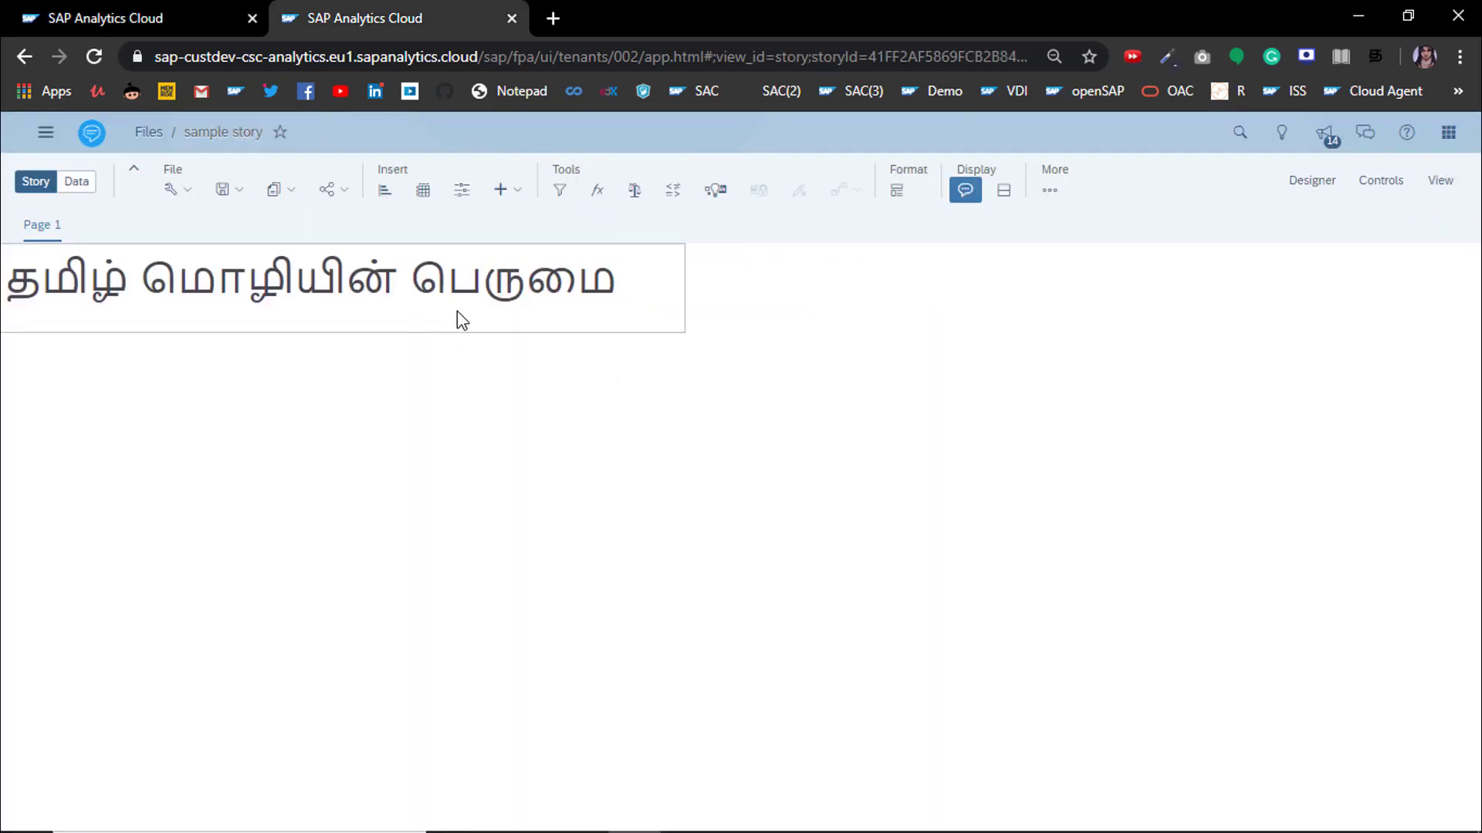
Duplicate the Tamil text widget
left_click(704, 262)
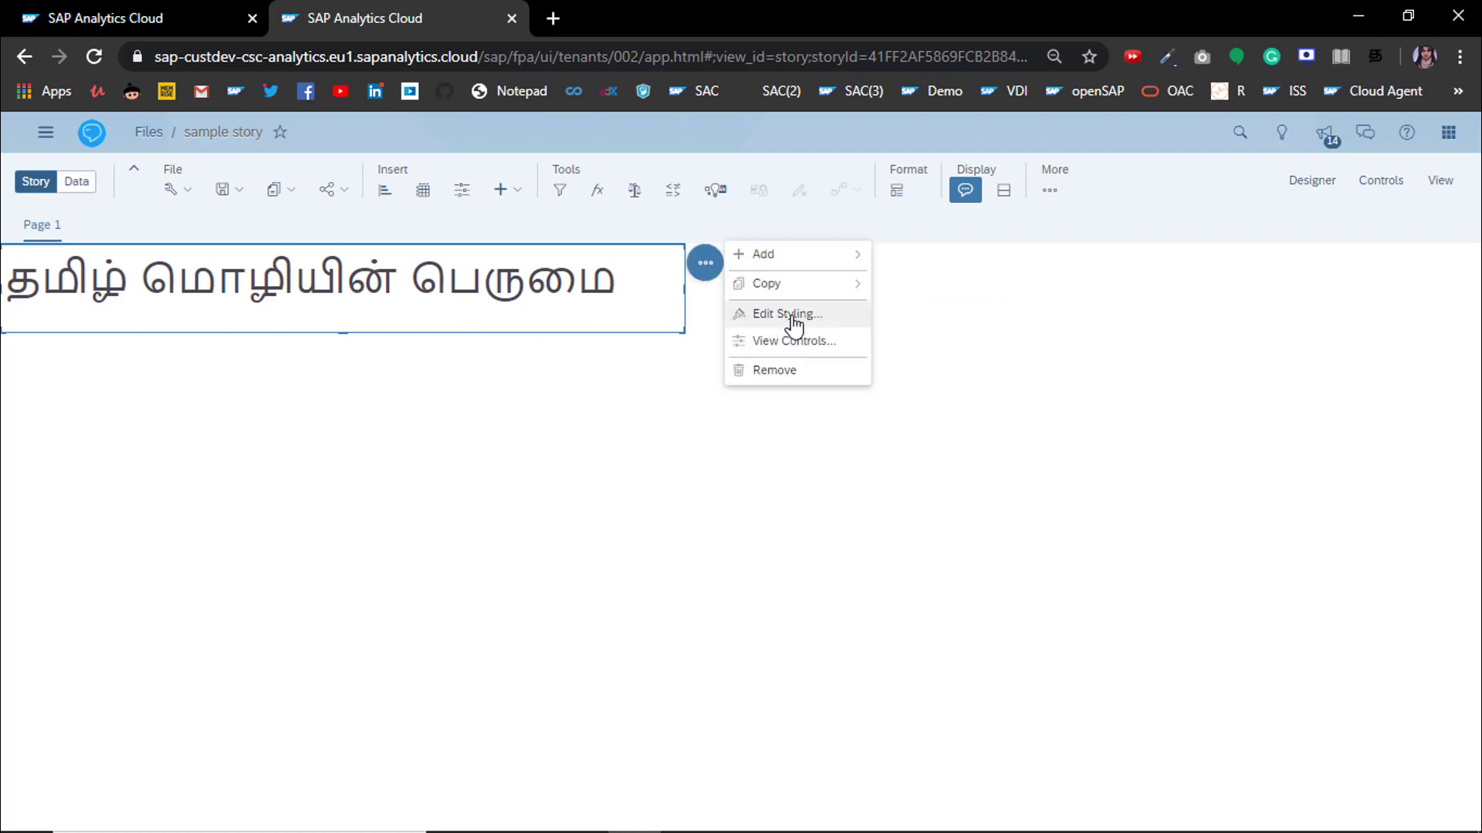
mouse_move(828, 301)
left_click(922, 338)
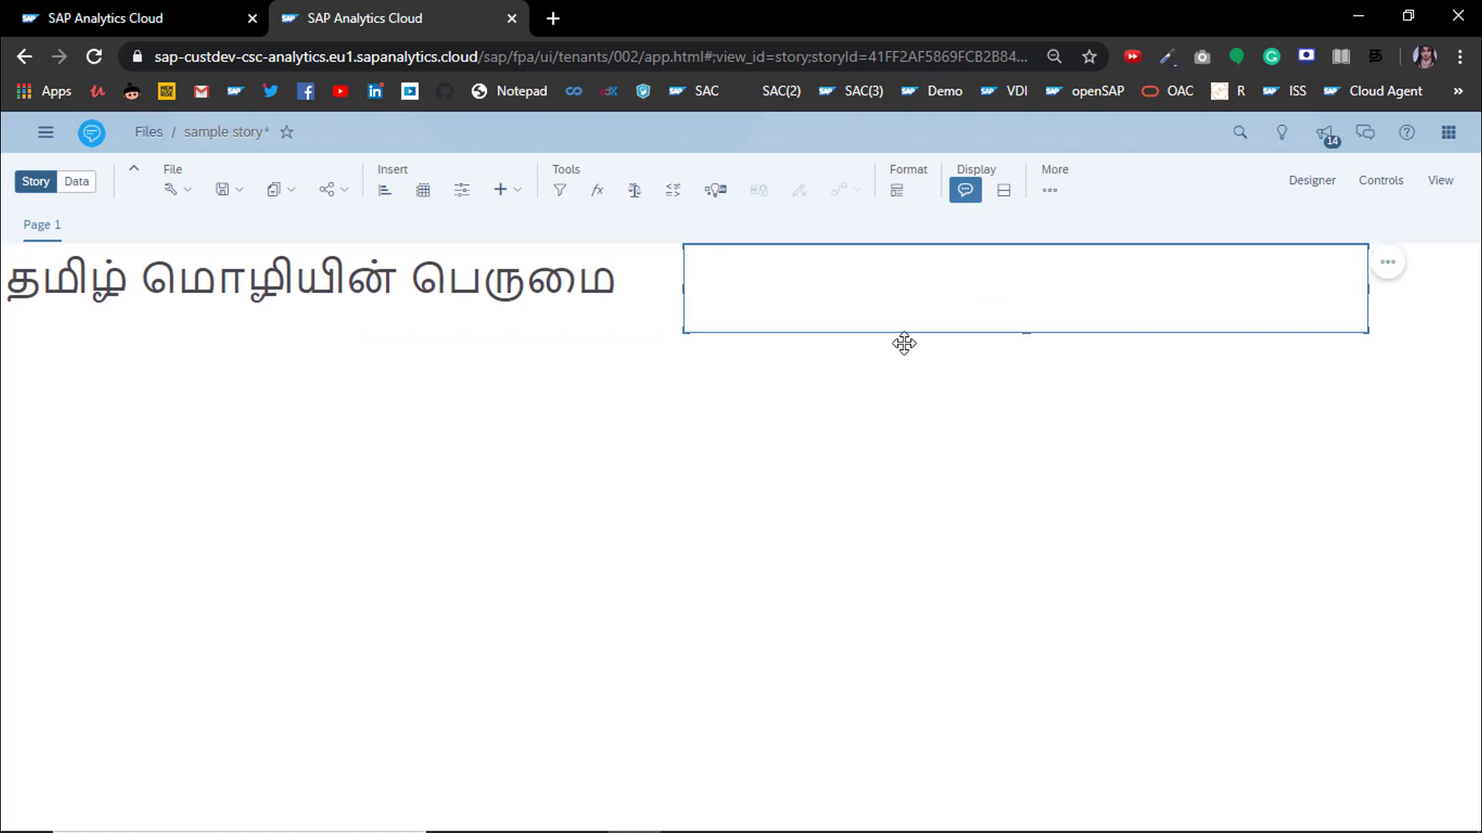
Set the copy's font to Mukta Malar and drag it below the original
left_click(1312, 180)
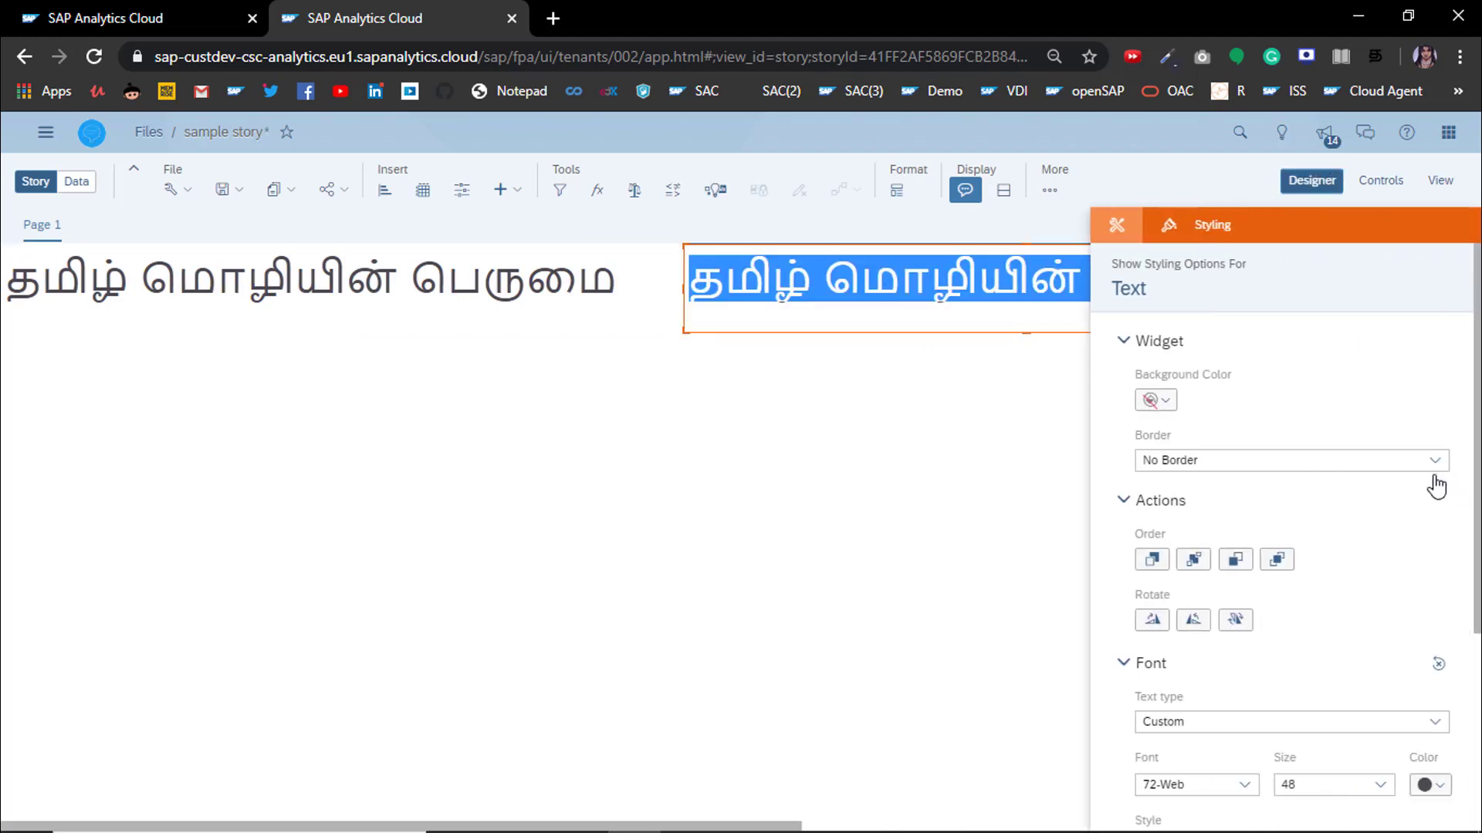
scroll(1234, 679, "down", 3)
left_click(1244, 569)
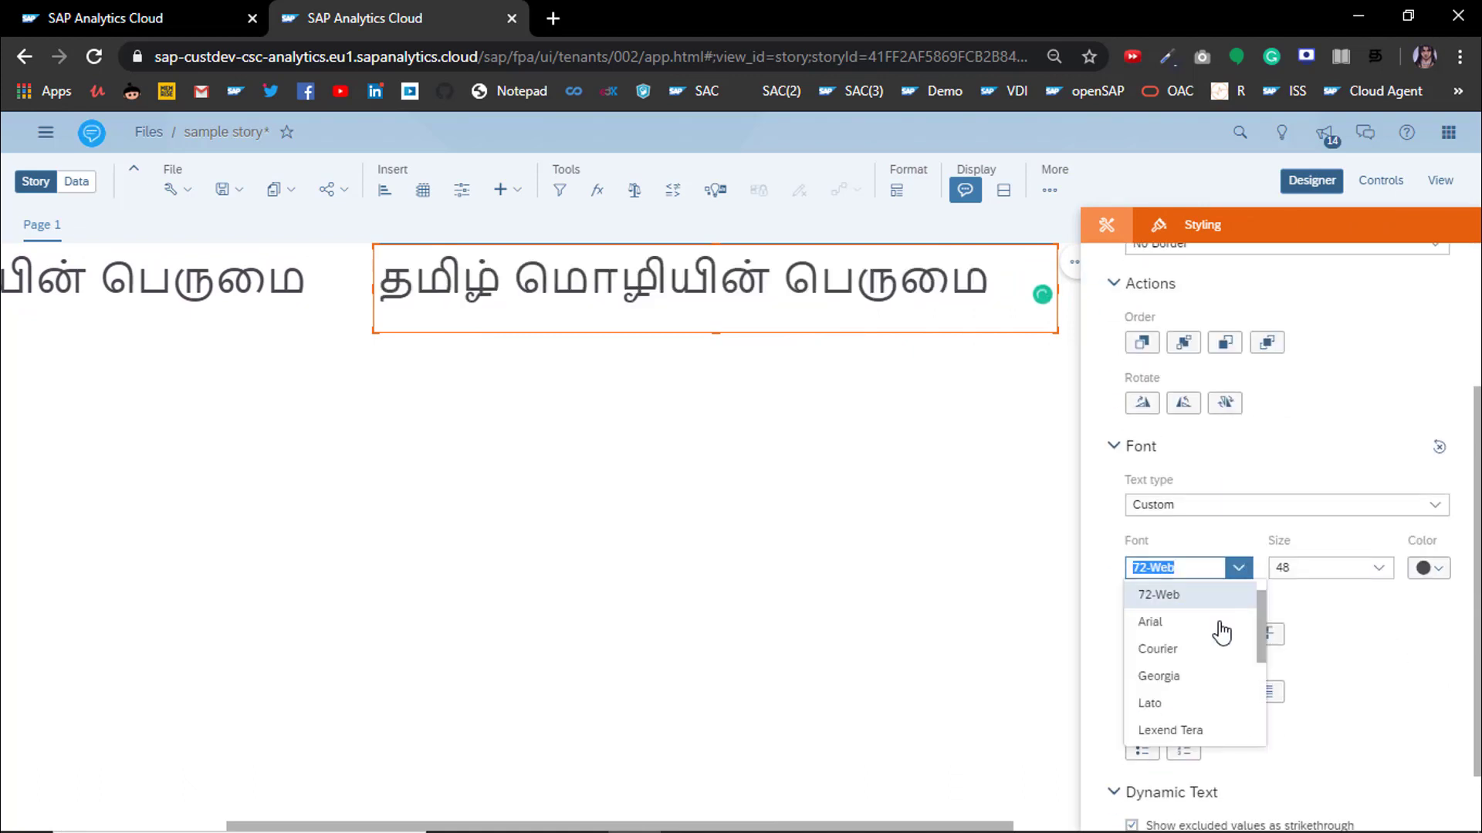
scroll(1212, 649, "down", 5)
left_click_drag(1258, 691, 1256, 656)
left_click(1181, 660)
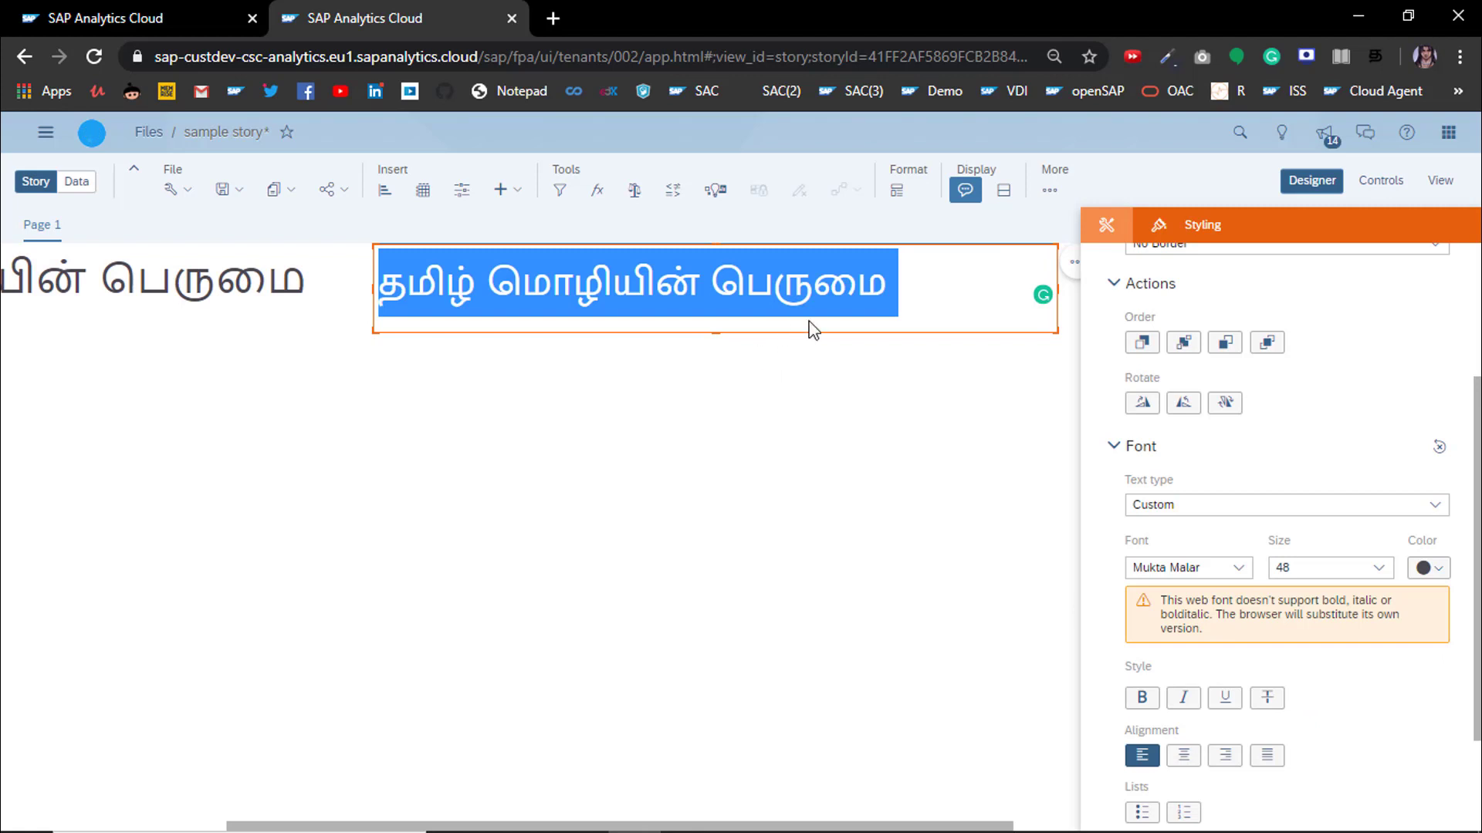
left_click_drag(923, 247, 531, 343)
left_click(548, 557)
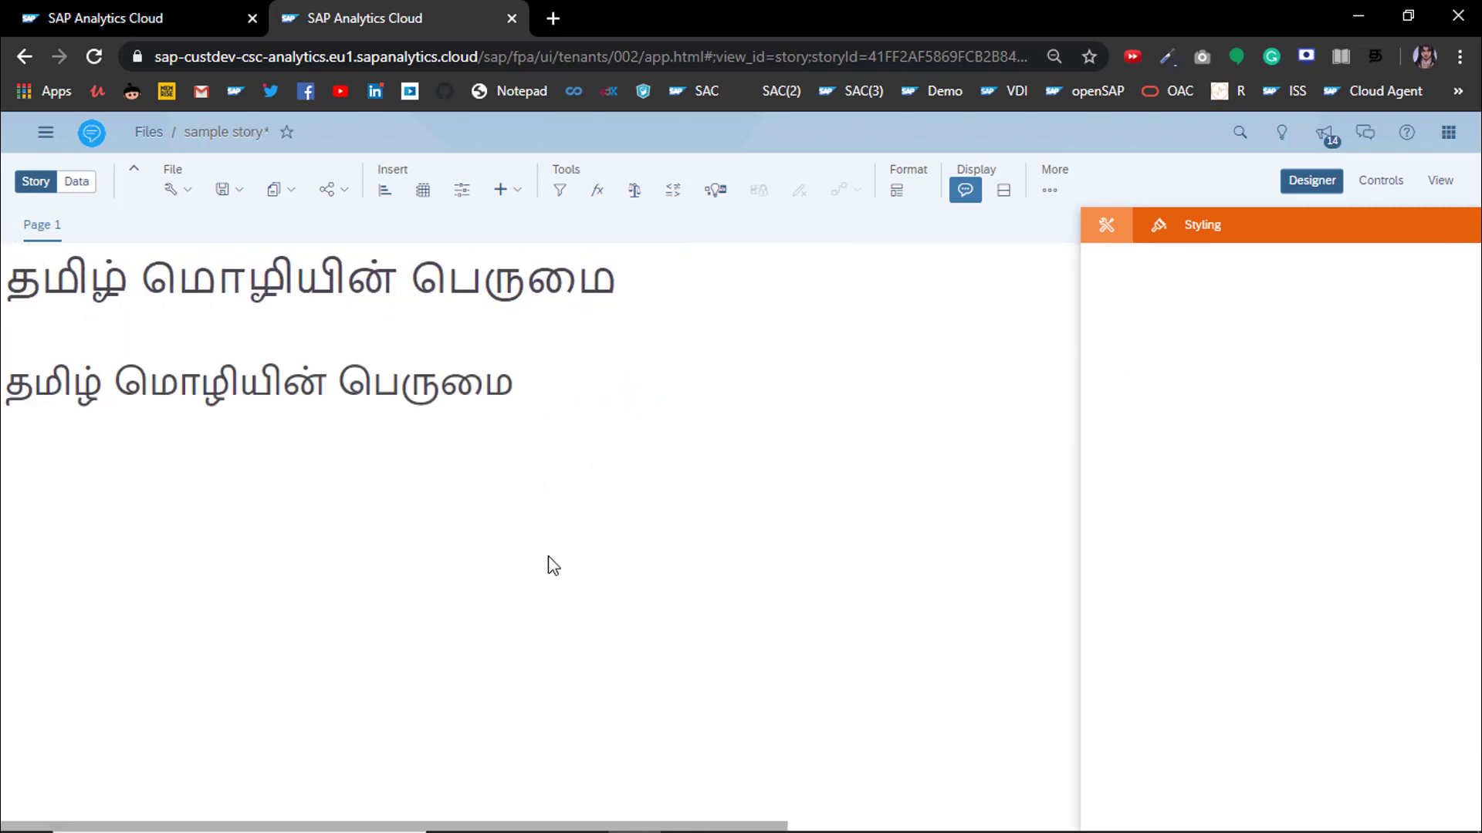